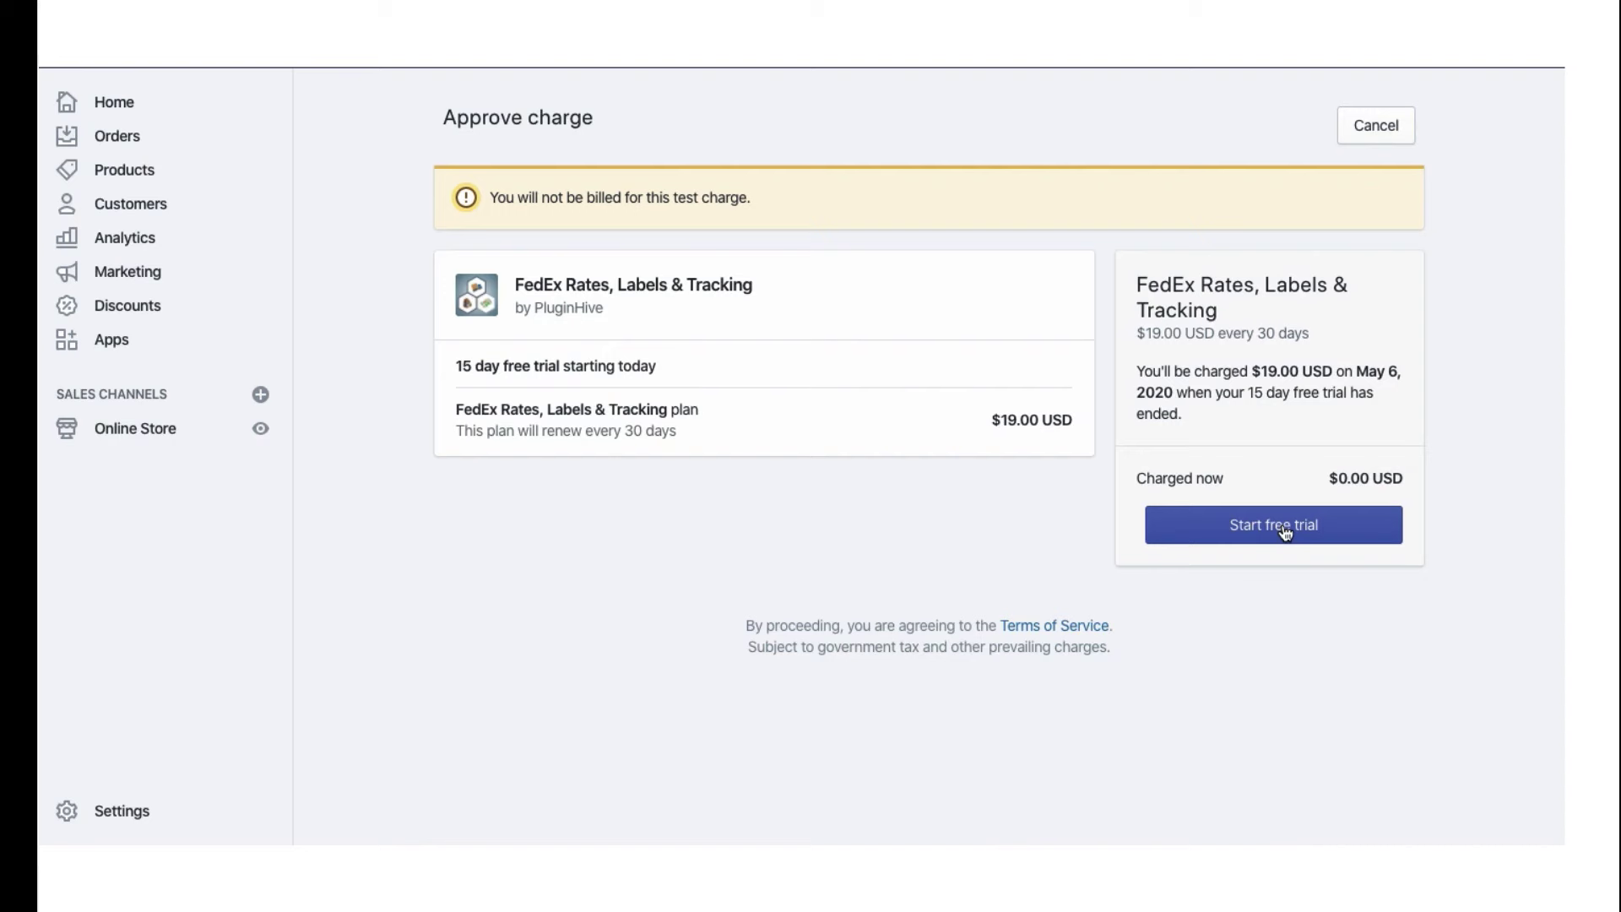
Start the FedEx Rates, Labels & Tracking app's free trial from the Approve charge page
click(1282, 526)
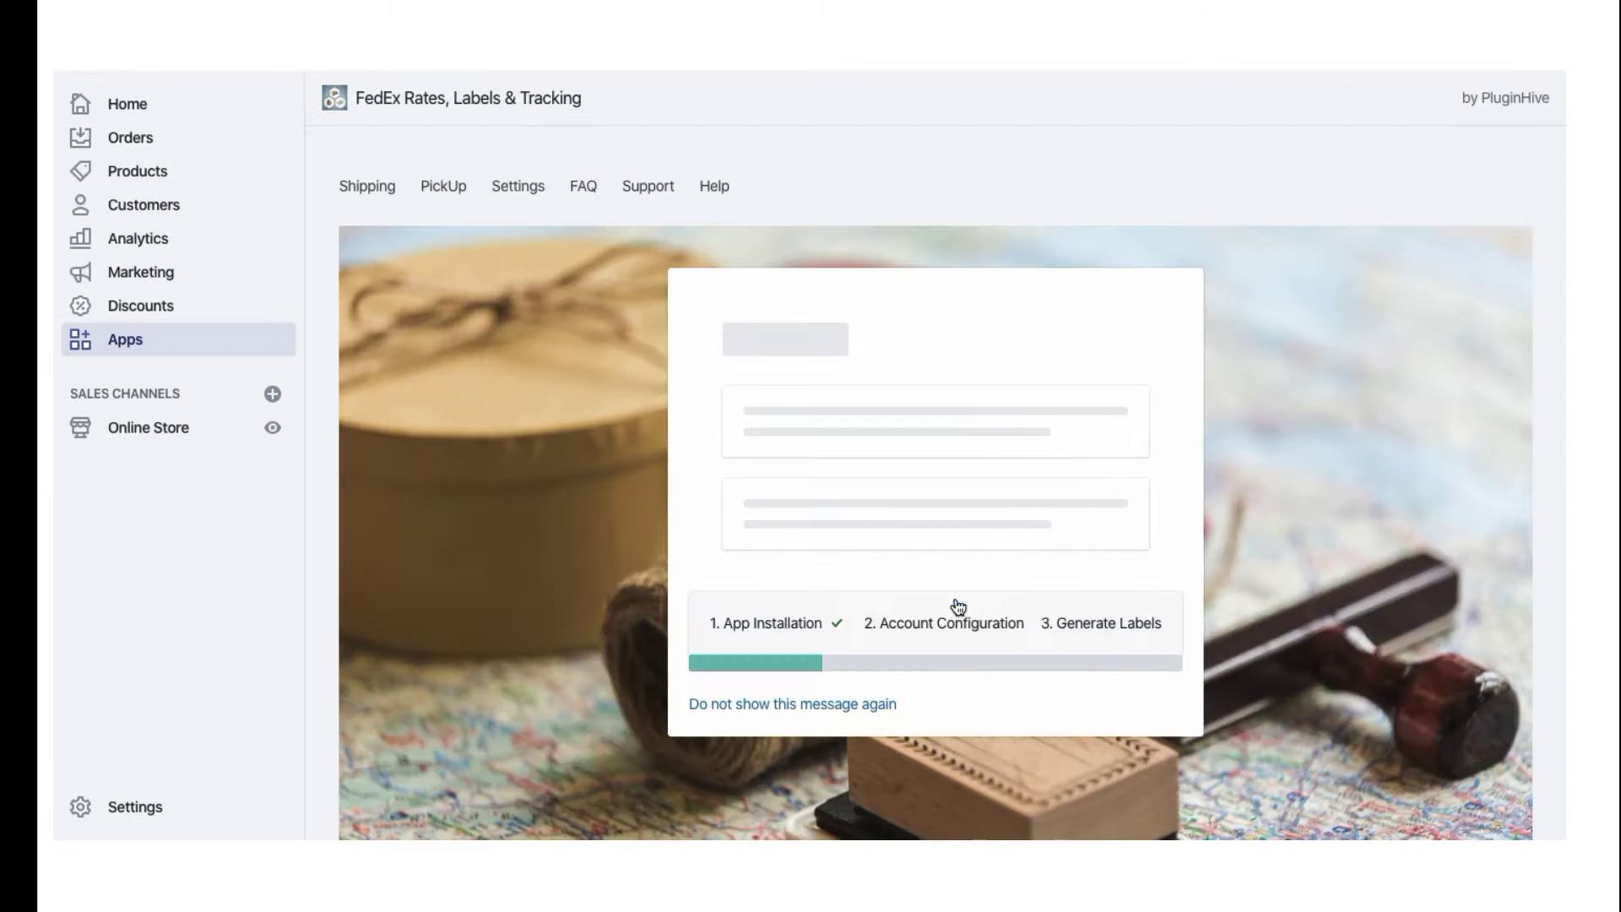
scroll(1127, 624, down, 2)
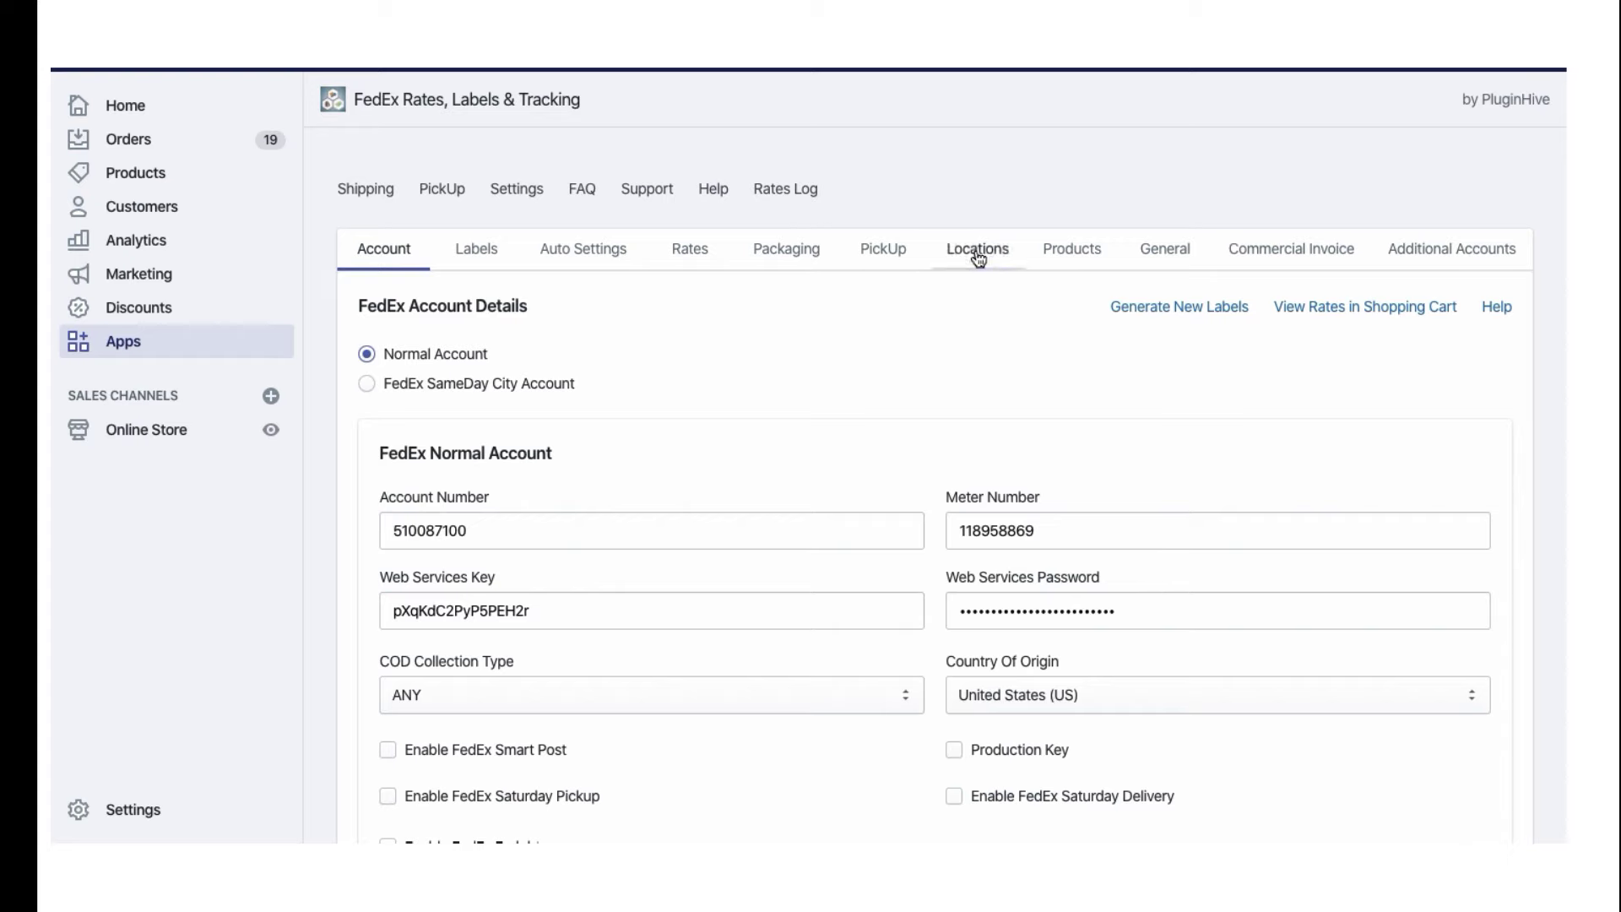
Review the Los Angeles Warehouse pickup location's contact first name and email in the FedEx app
click(978, 252)
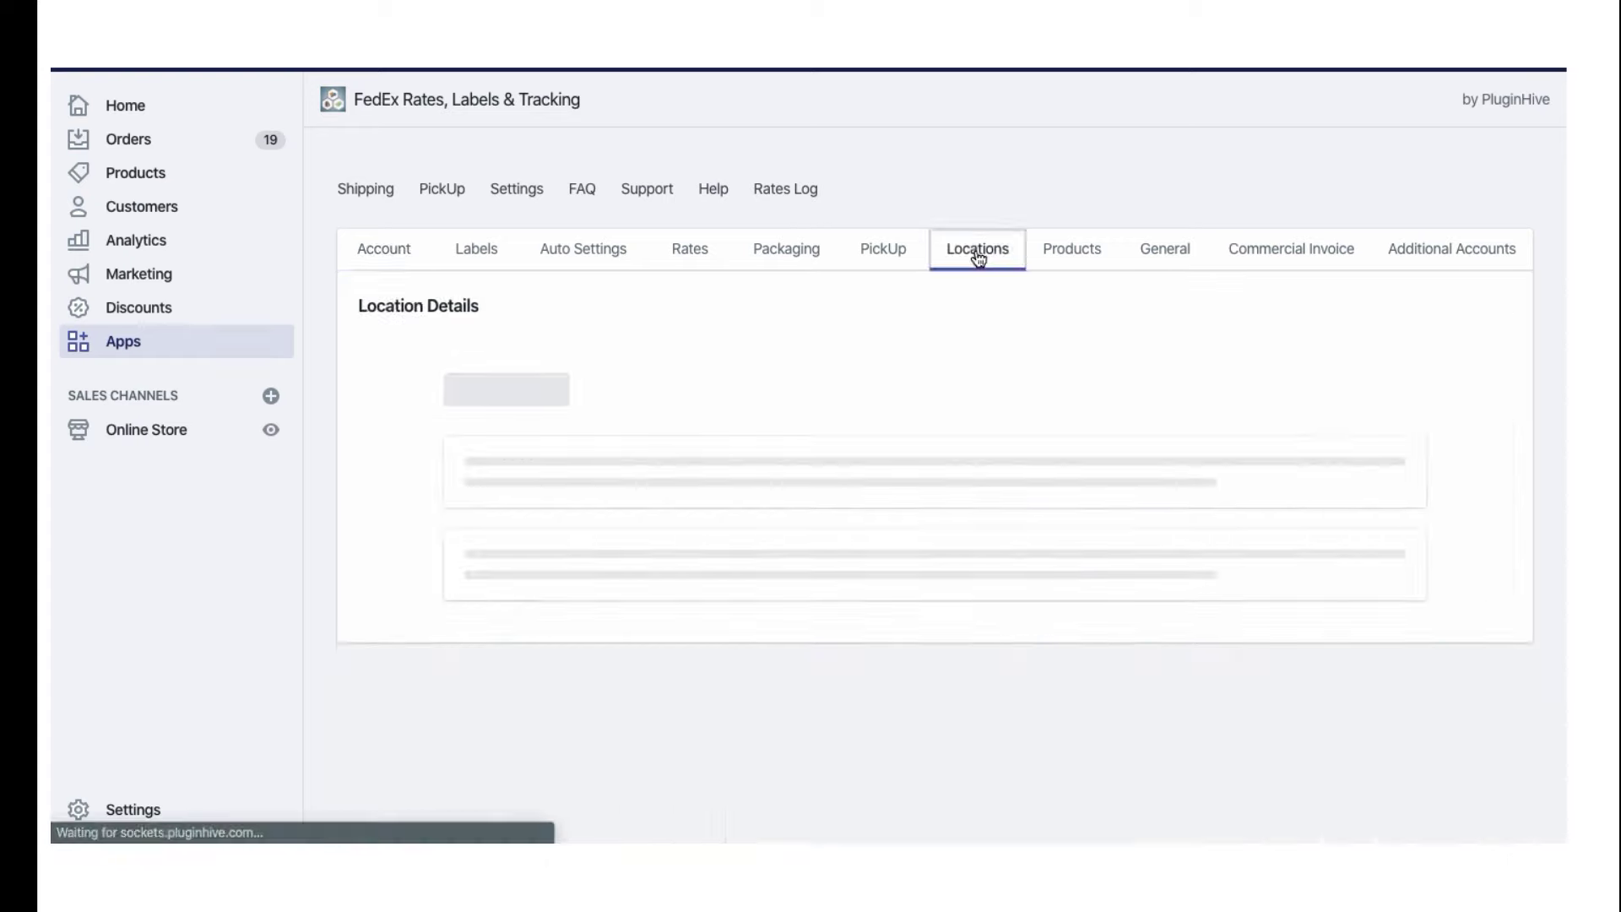
click(508, 370)
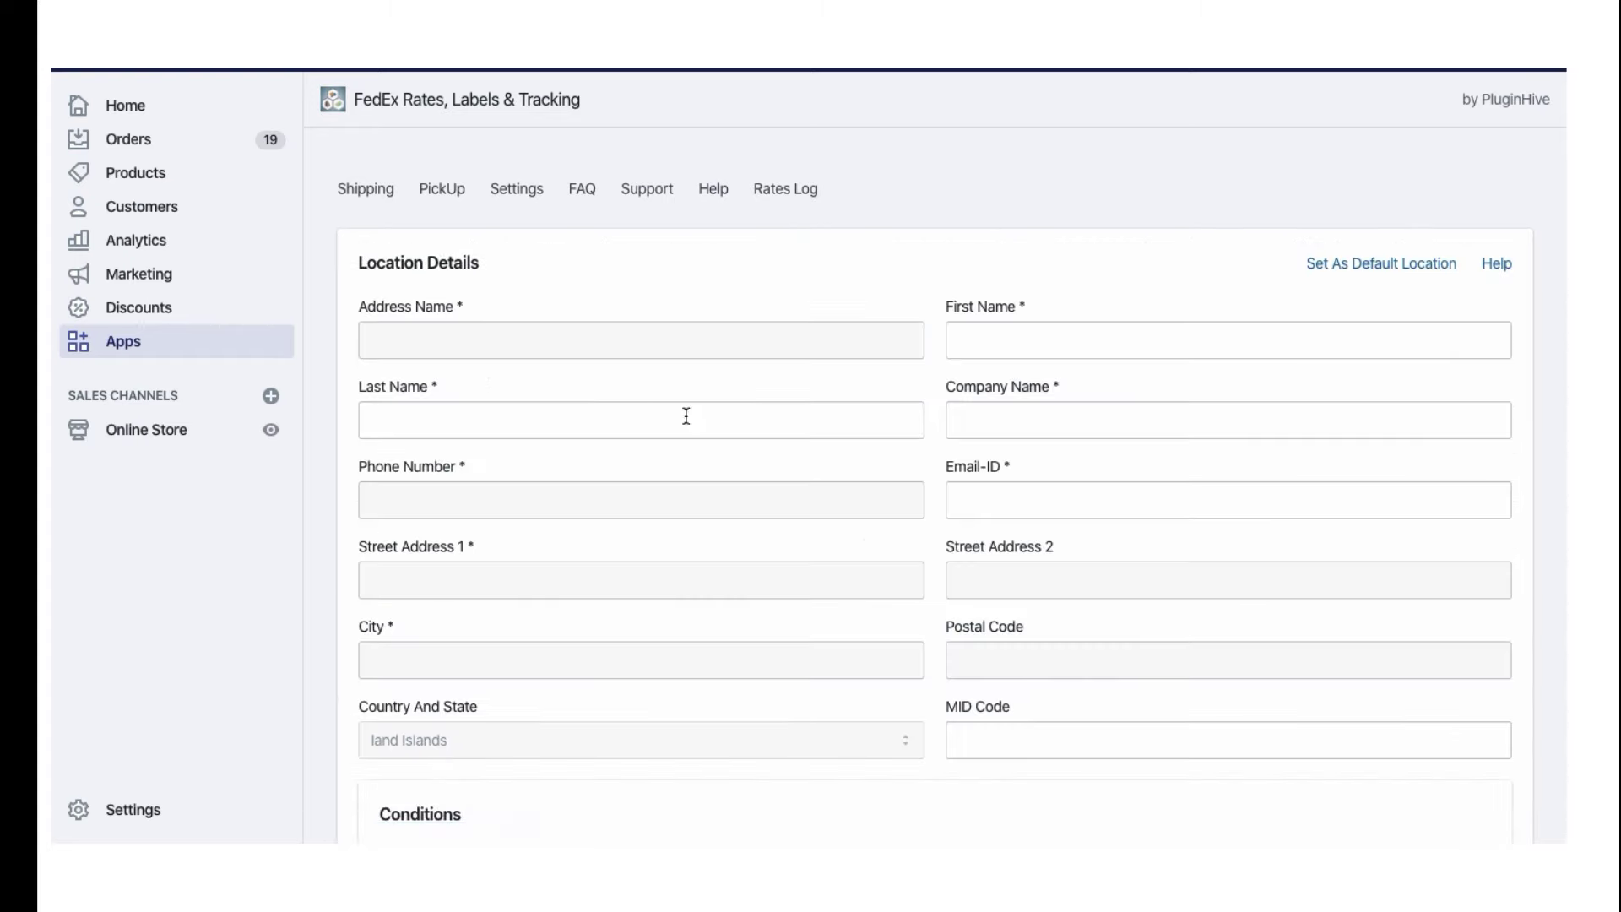
scroll(864, 536, down, 1)
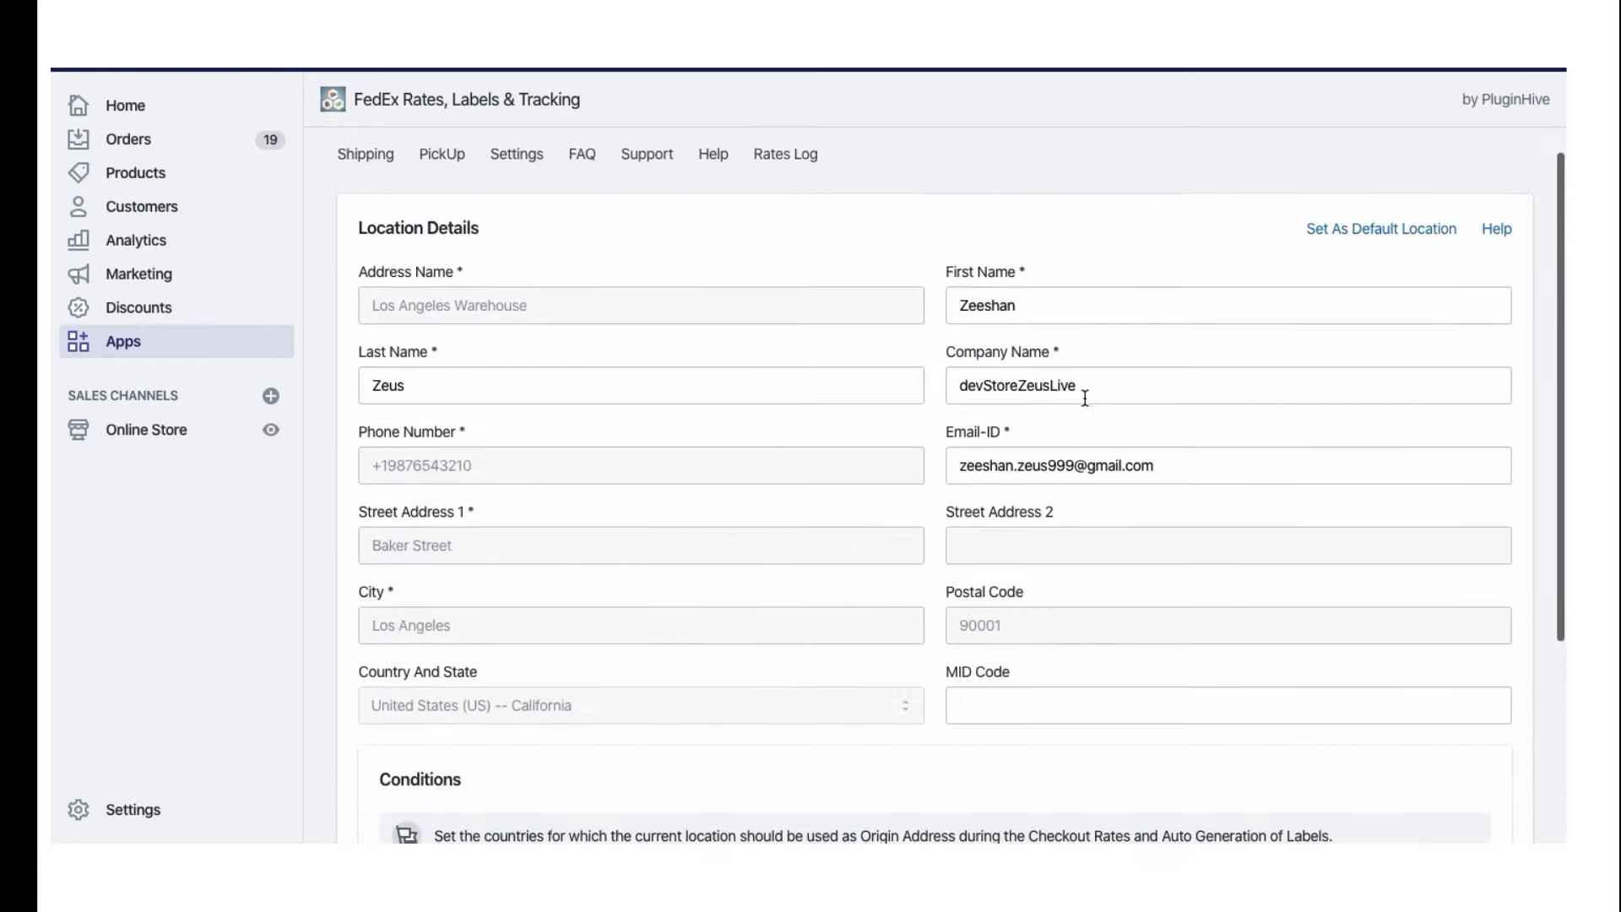
click(1099, 314)
click(1188, 470)
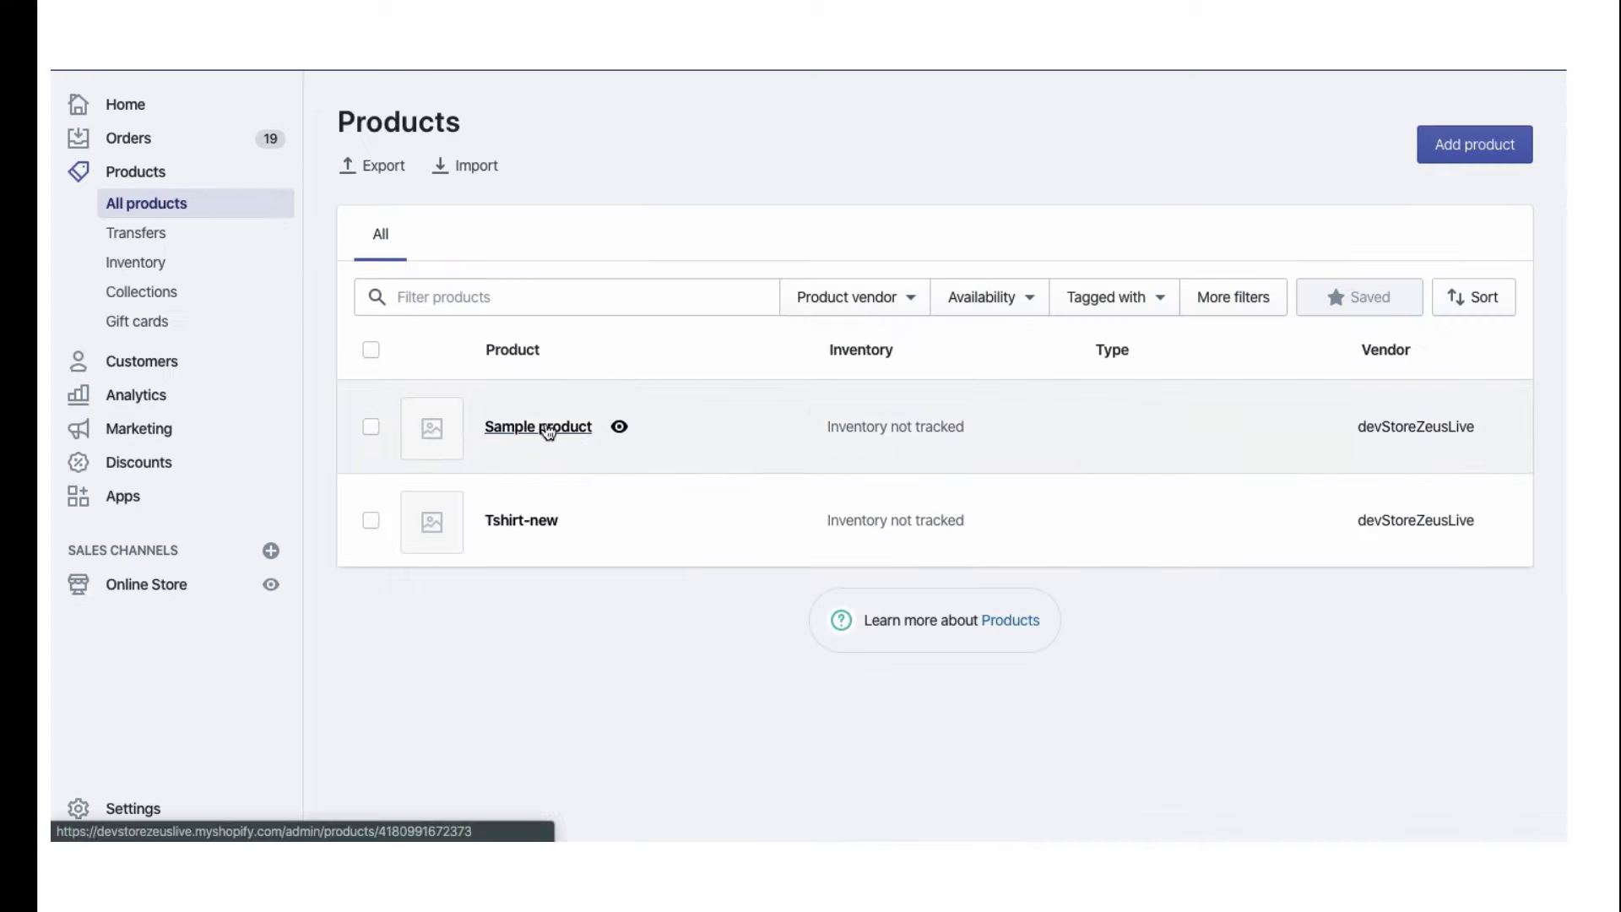
Check Sample product's 2 lb weight and its 2 in length, width and height in the FedEx app
click(544, 428)
scroll(867, 559, down, 3)
scroll(868, 559, down, 3)
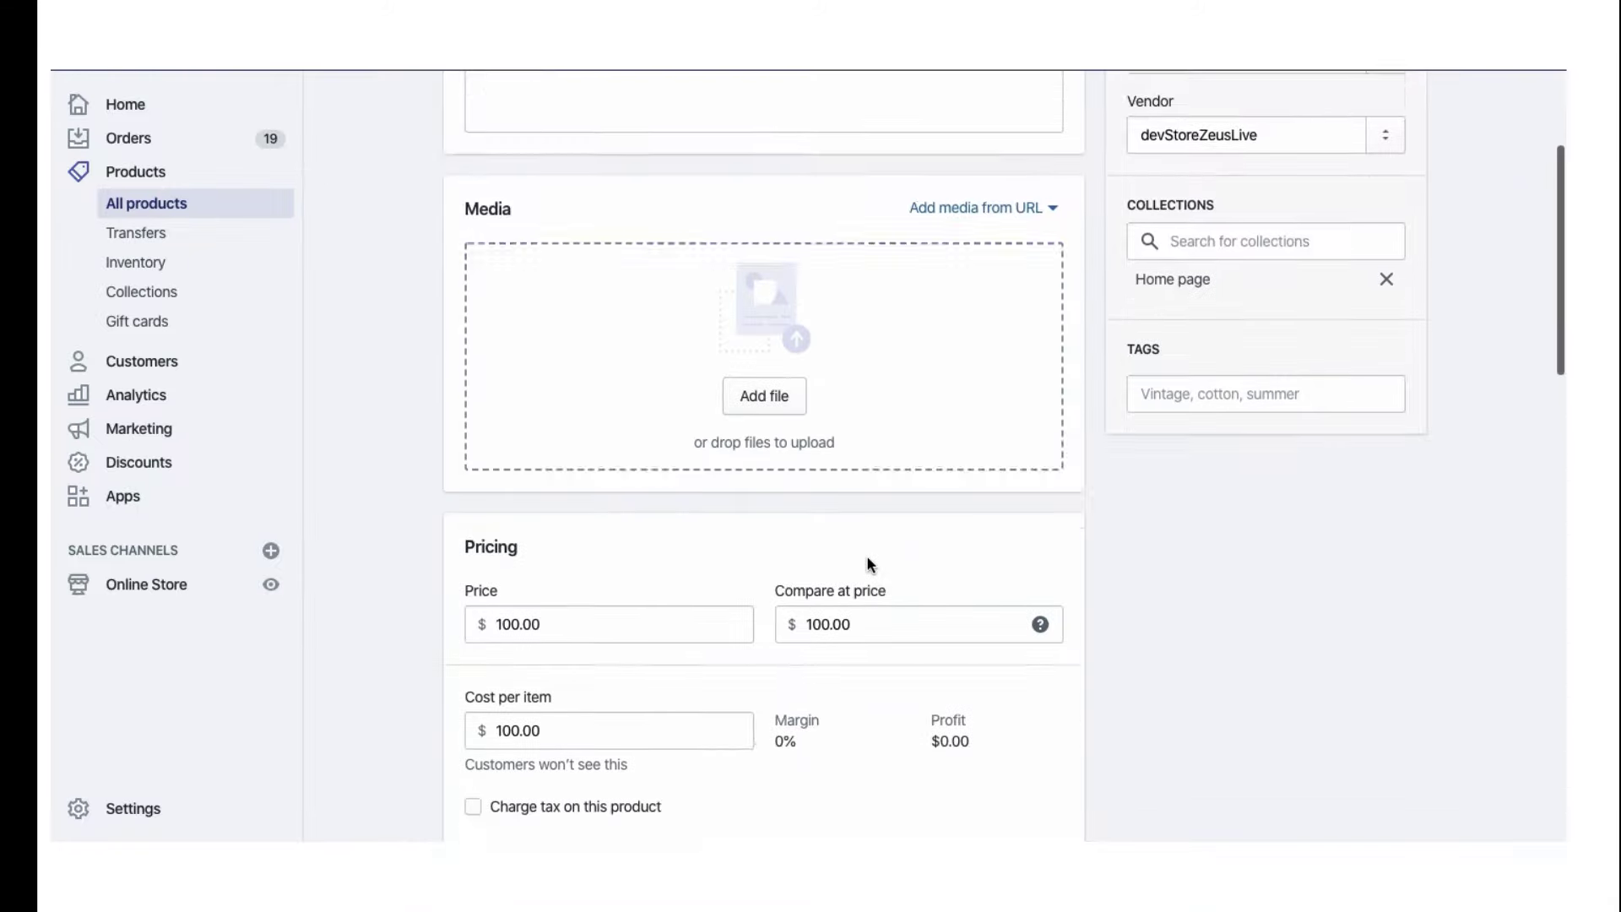
scroll(868, 559, down, 2)
scroll(867, 558, down, 3)
scroll(868, 559, down, 2)
scroll(868, 559, down, 4)
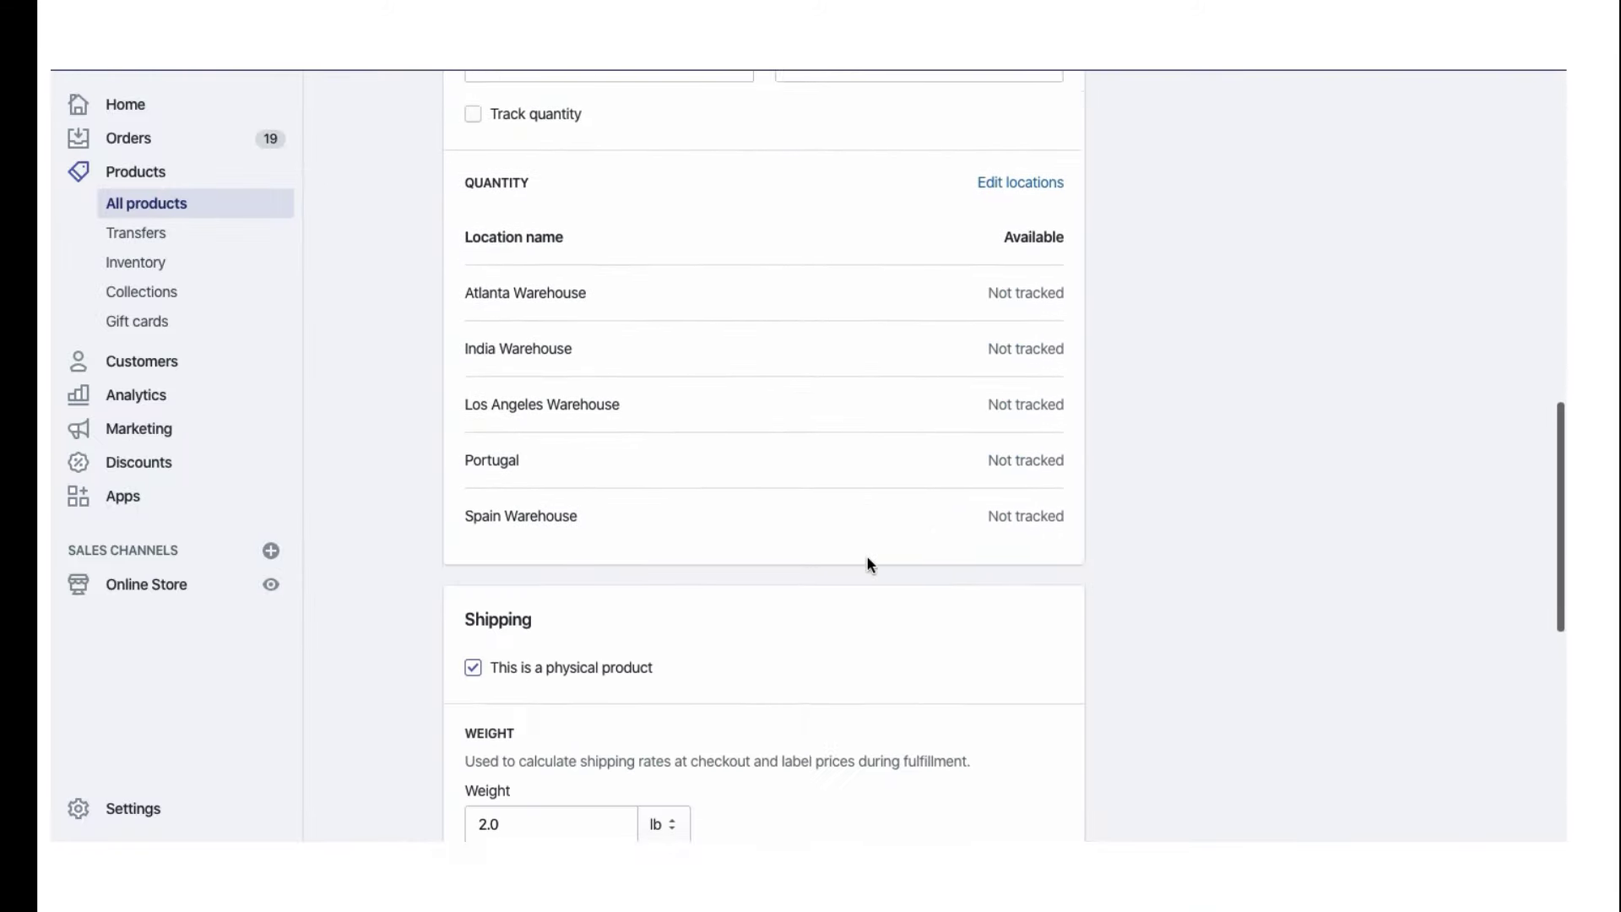
scroll(868, 564, down, 3)
click(549, 578)
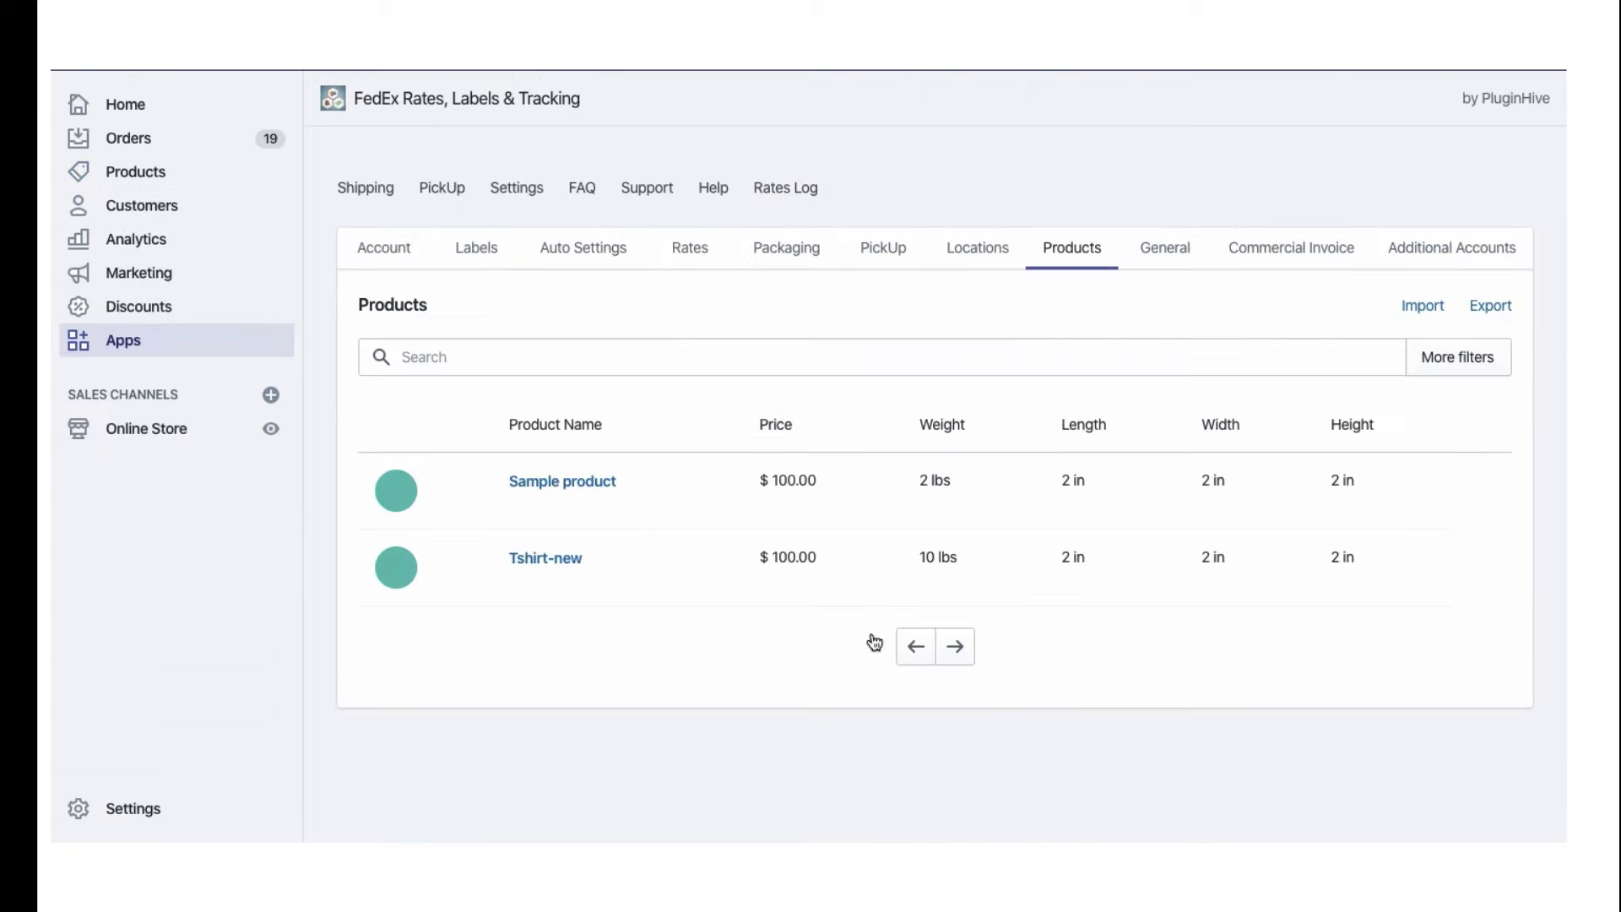
click(573, 481)
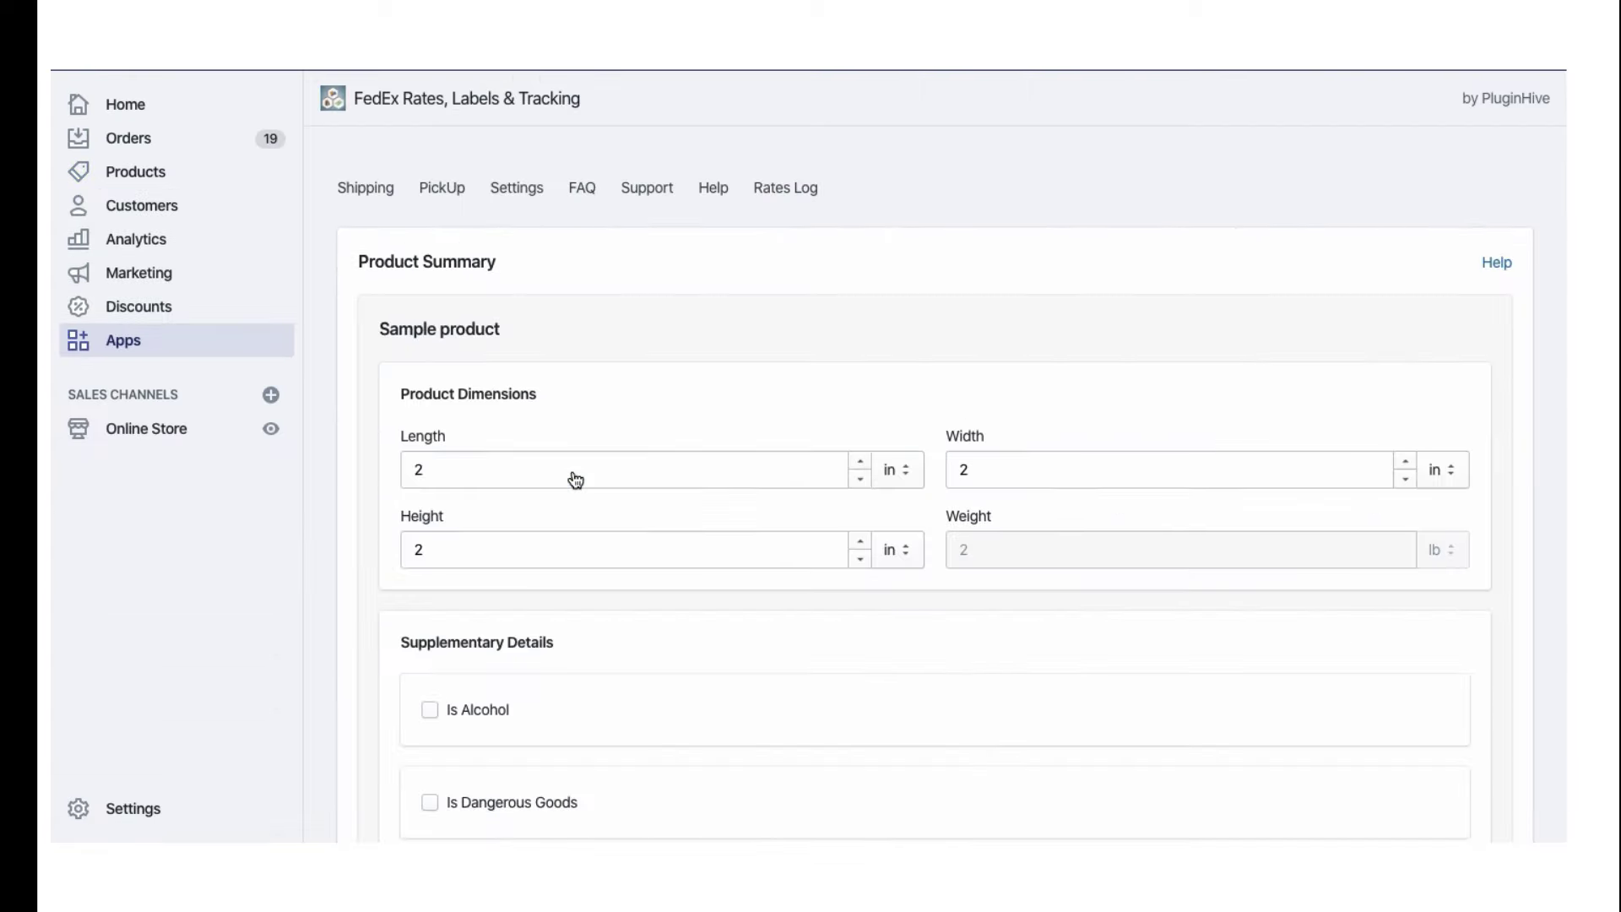
click(671, 478)
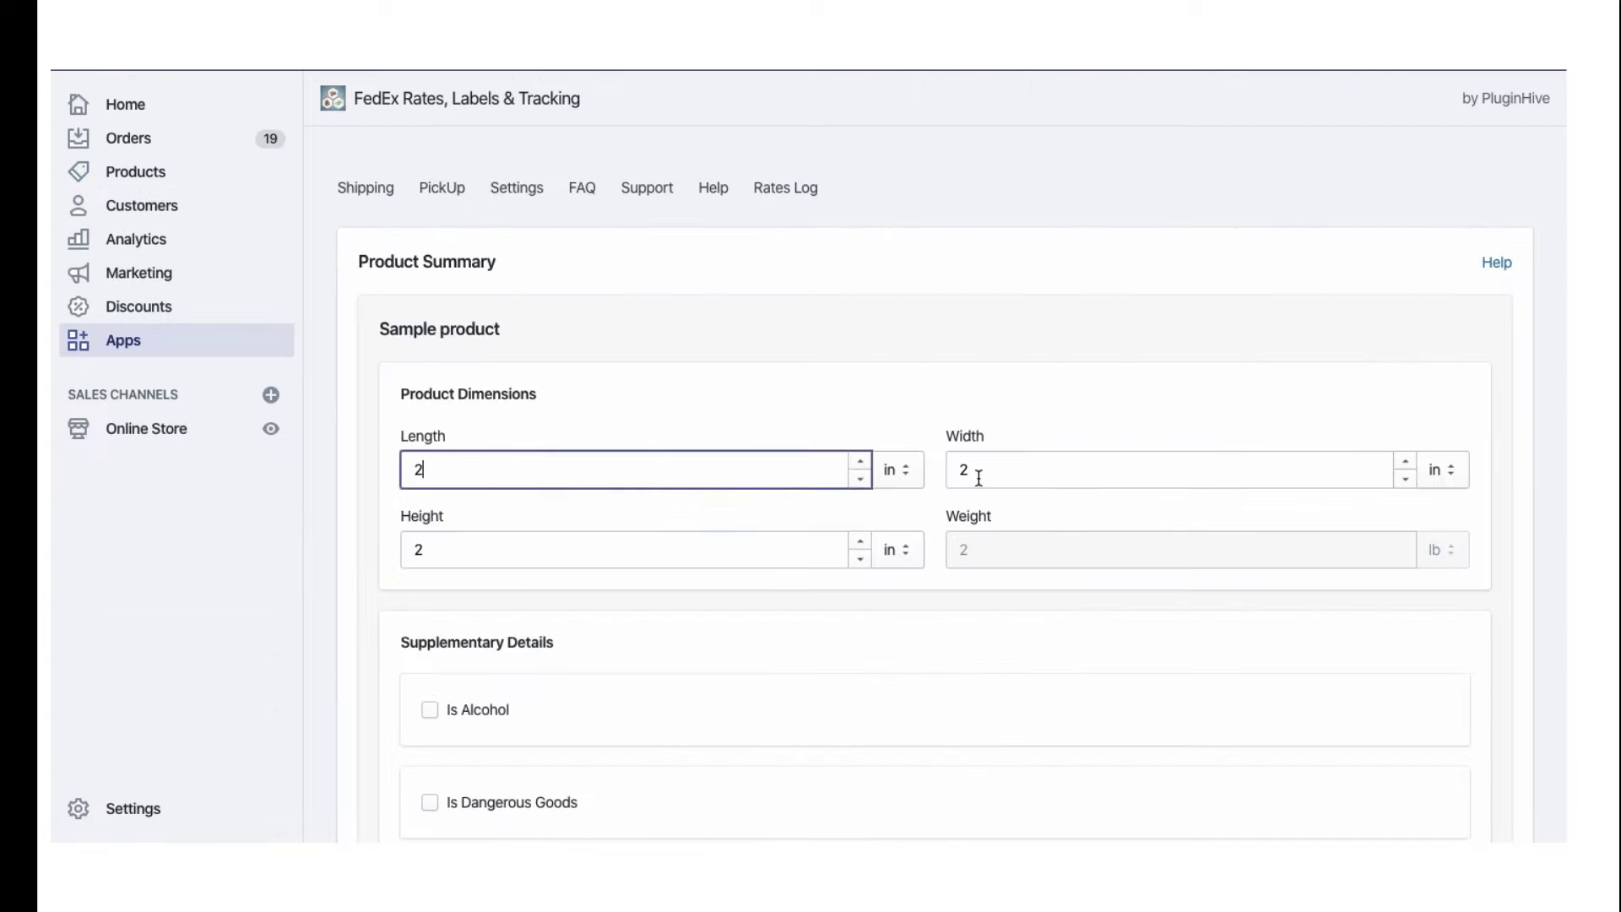
click(1061, 477)
click(713, 553)
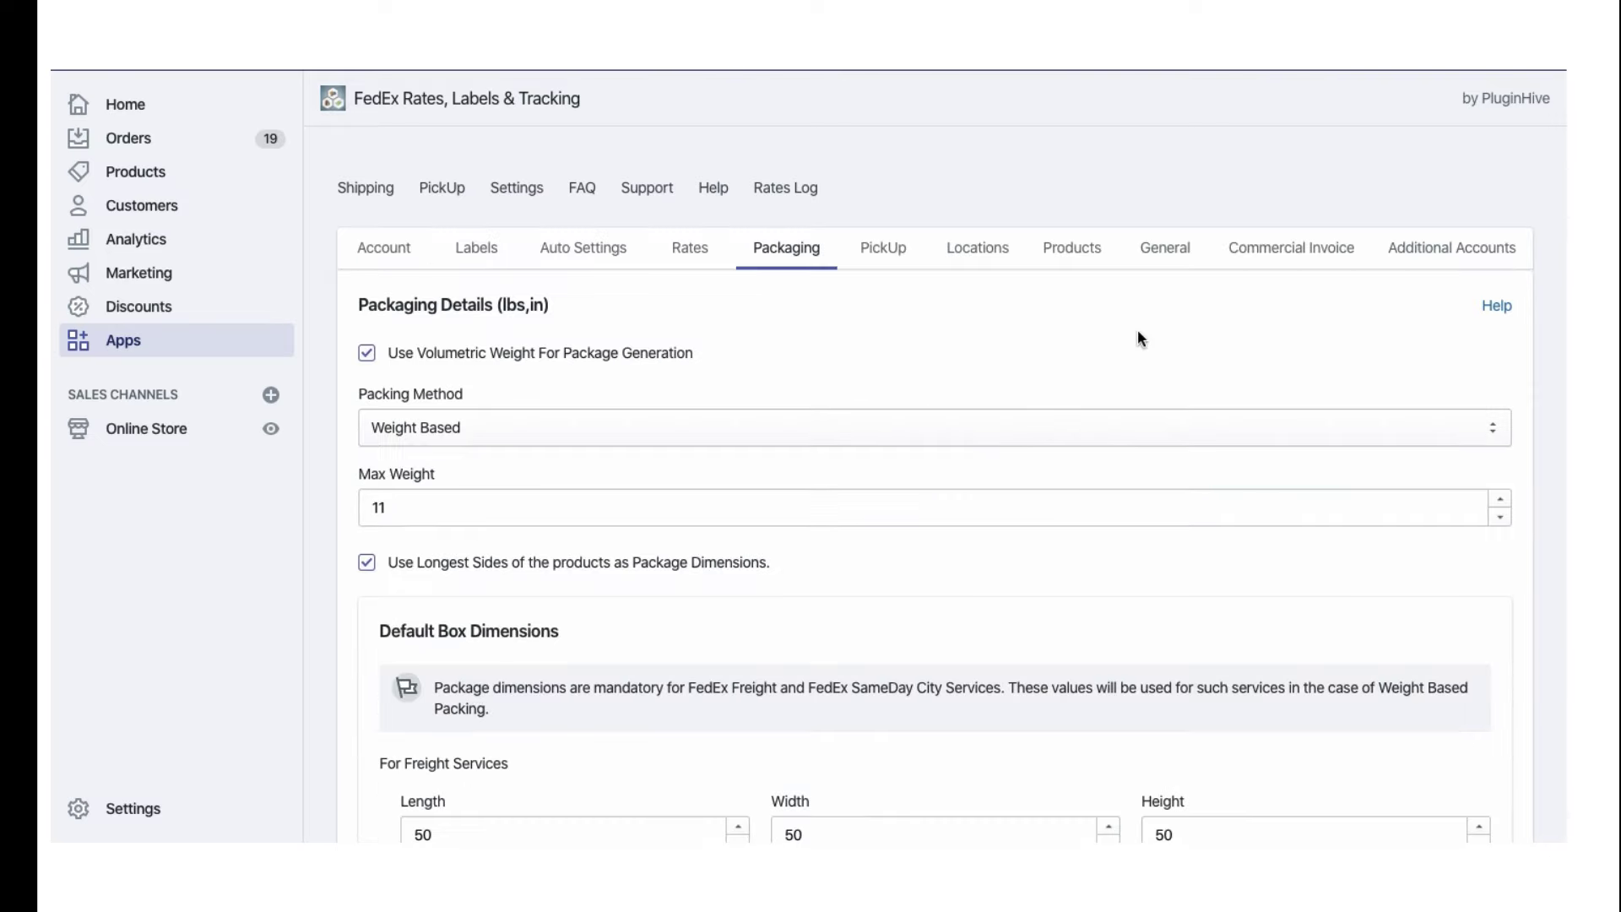
Choose Box Packing as the FedEx app's packing method
click(1324, 428)
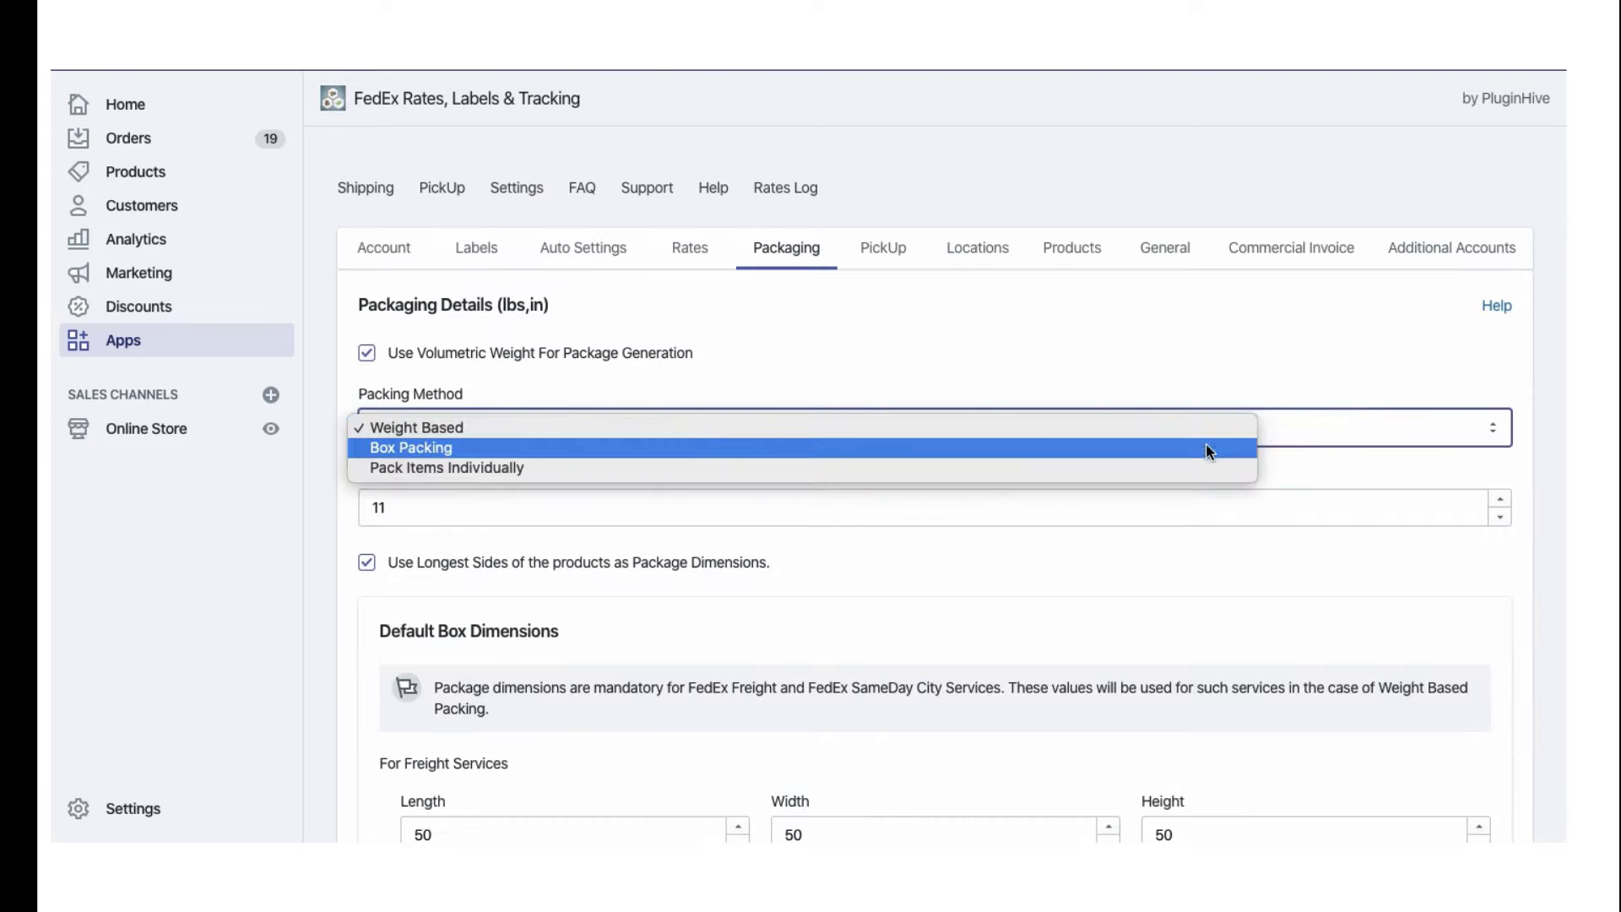
click(1139, 448)
scroll(1354, 538, down, 1)
scroll(1354, 539, down, 1)
scroll(1354, 538, down, 2)
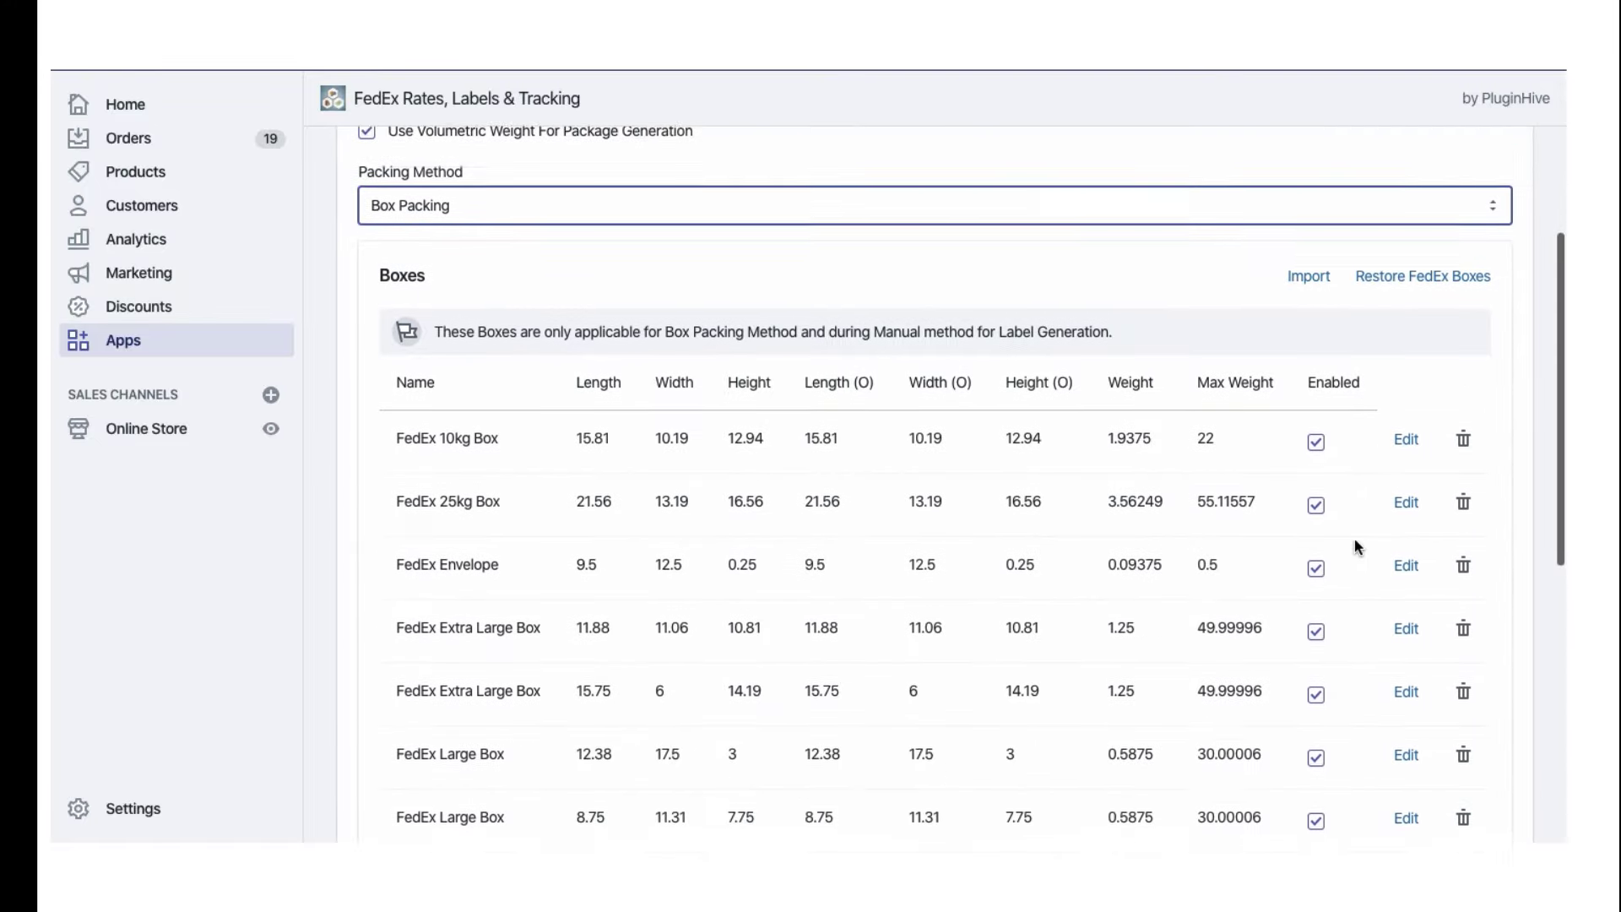
scroll(709, 492, down, 1)
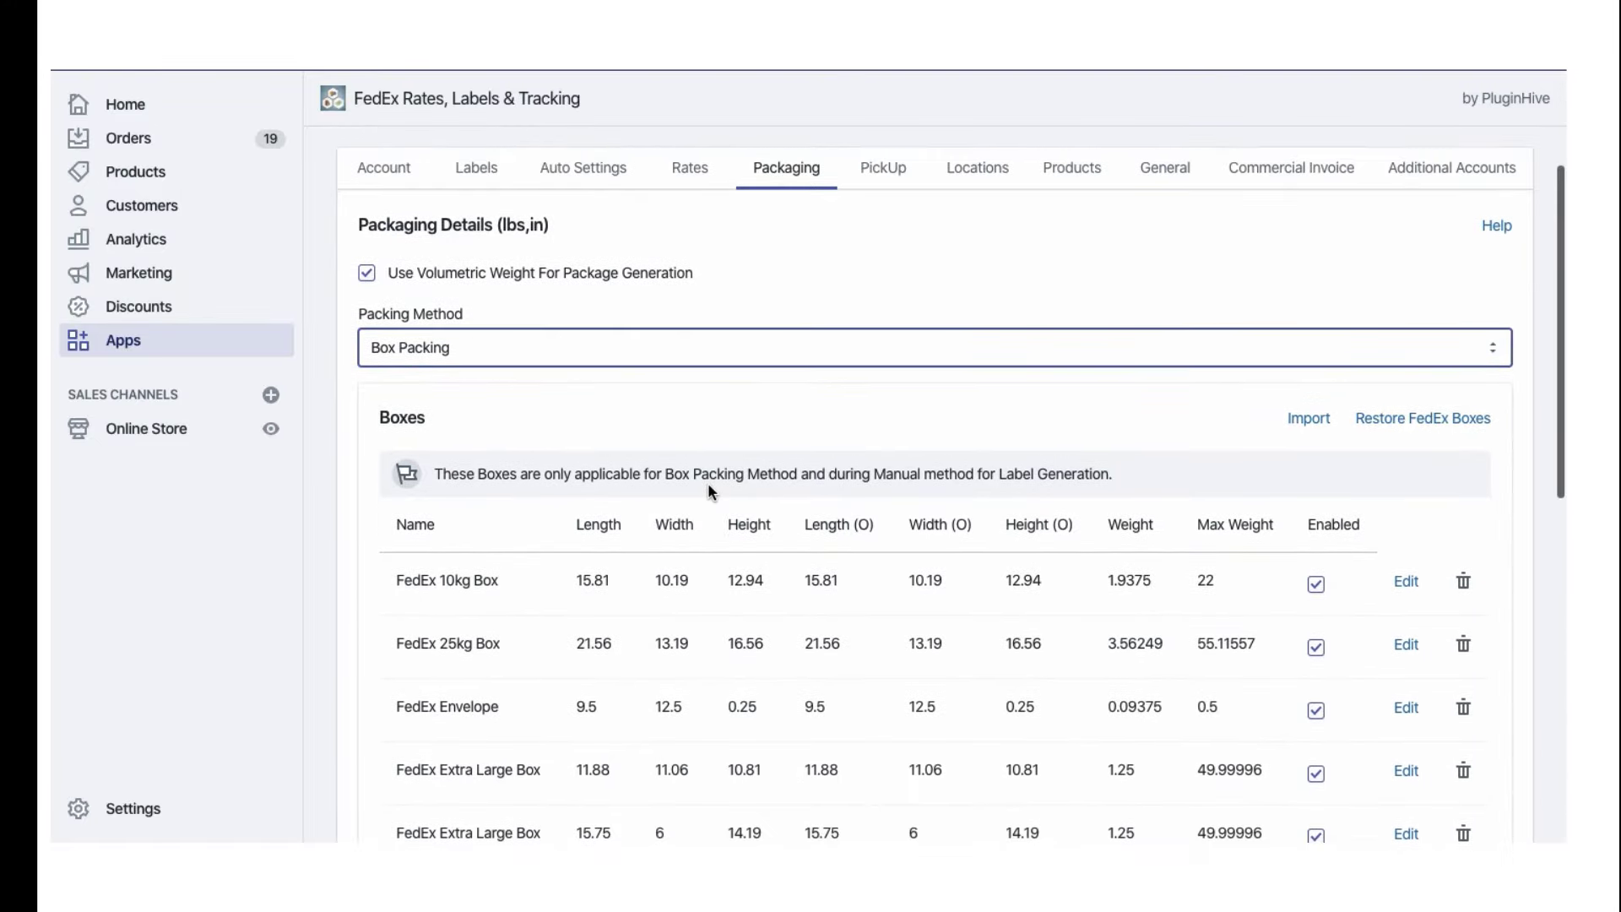
scroll(710, 493, down, 1)
scroll(709, 492, down, 1)
scroll(707, 482, down, 2)
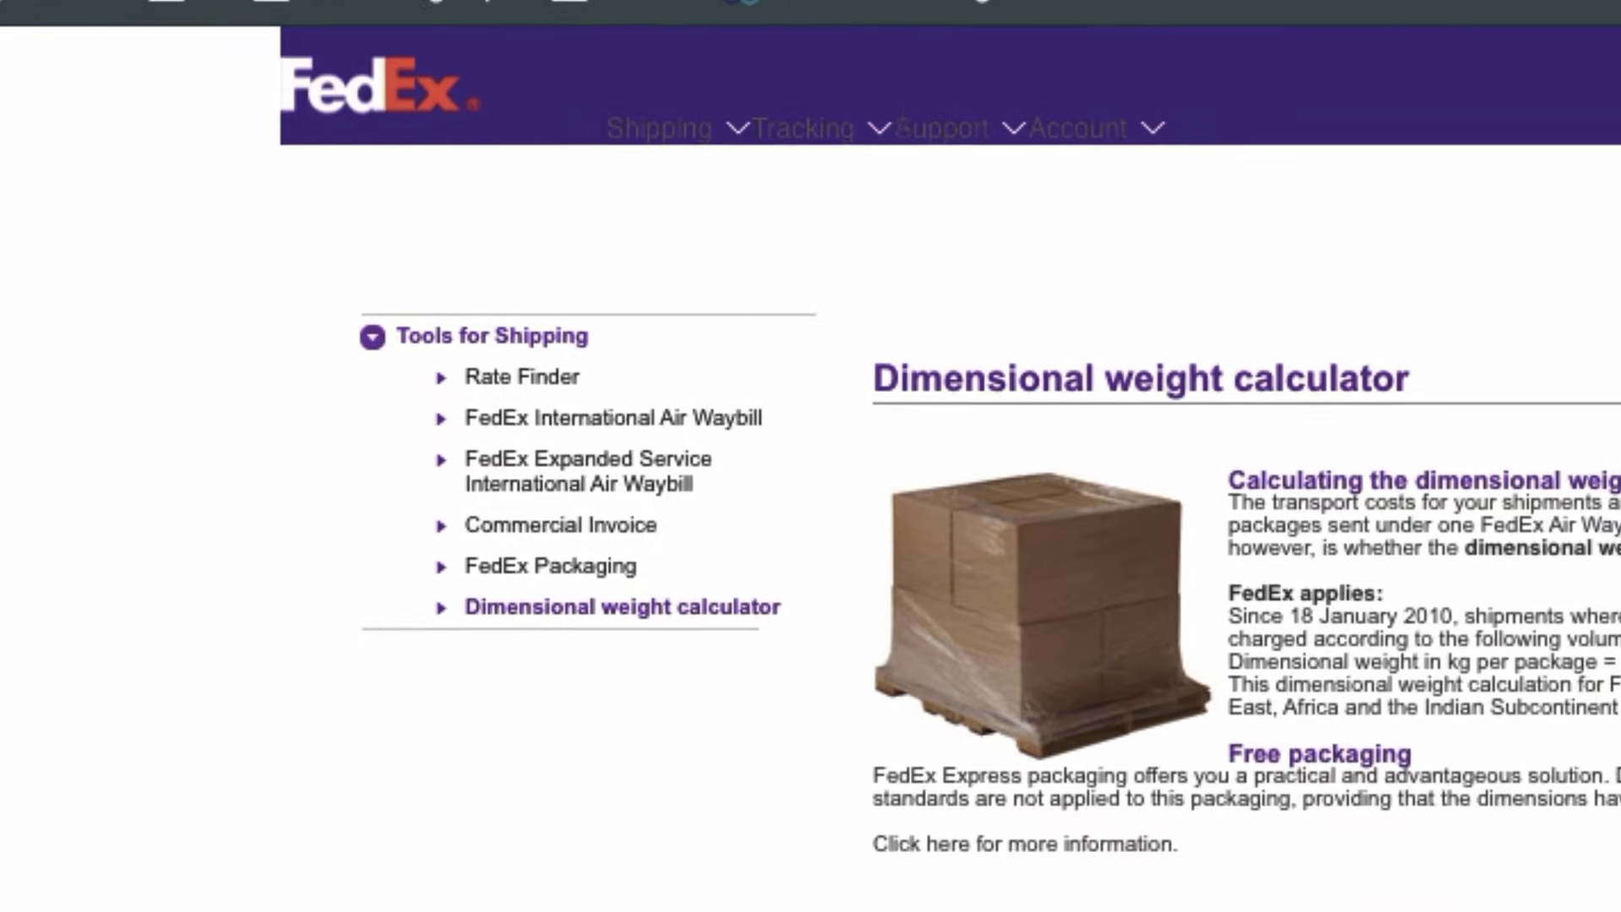
scroll(811, 507, down, 5)
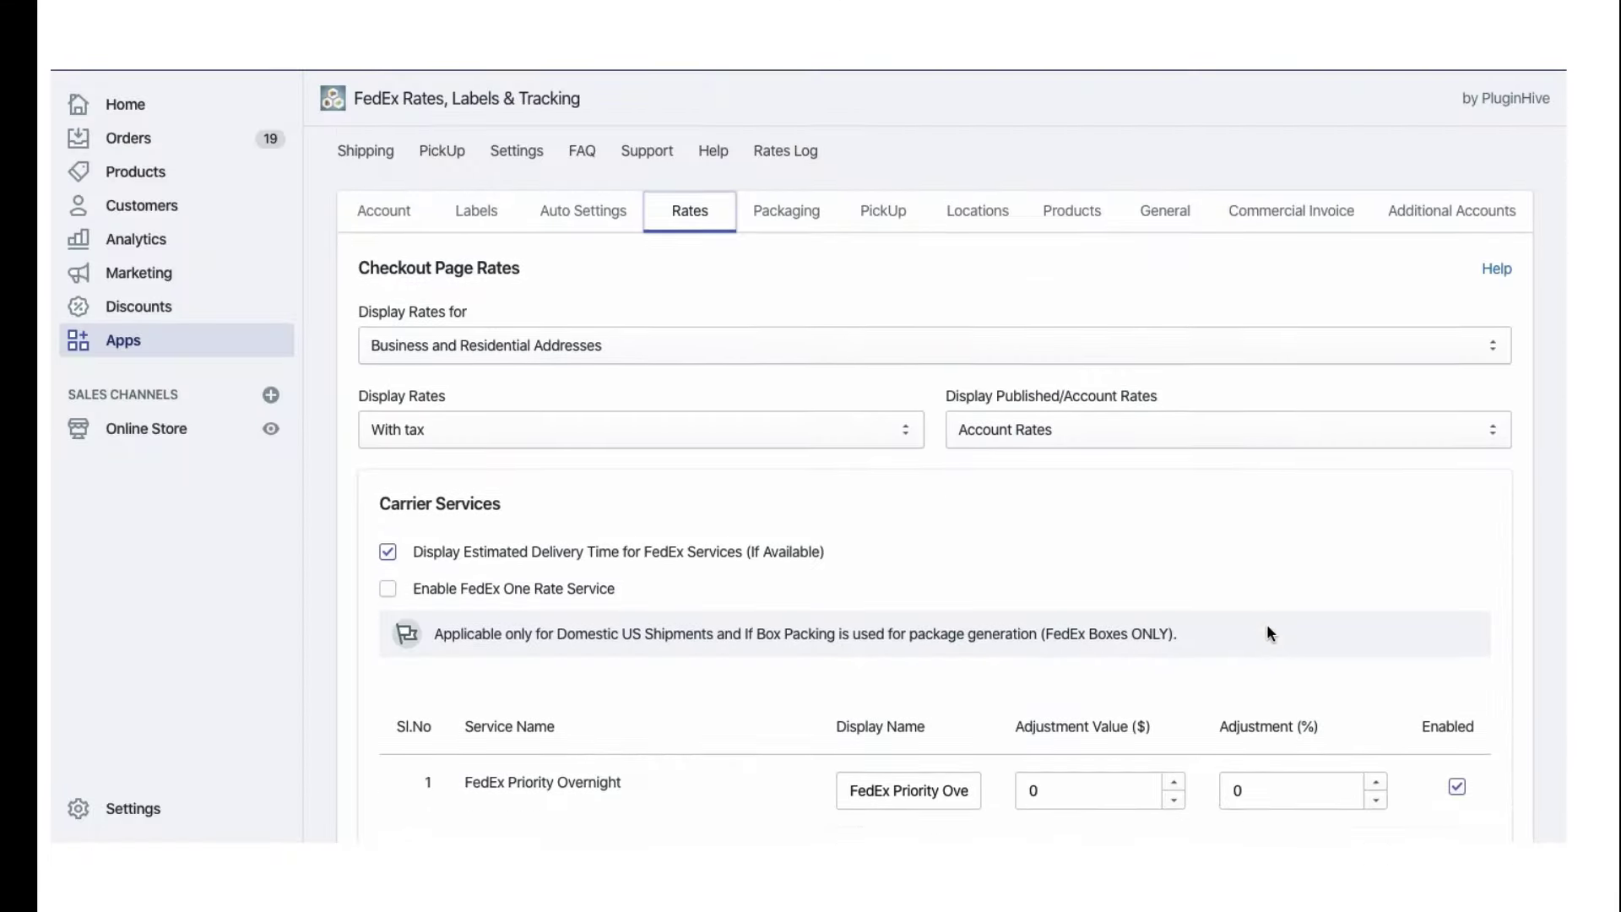
scroll(1266, 624, down, 2)
scroll(1267, 623, down, 2)
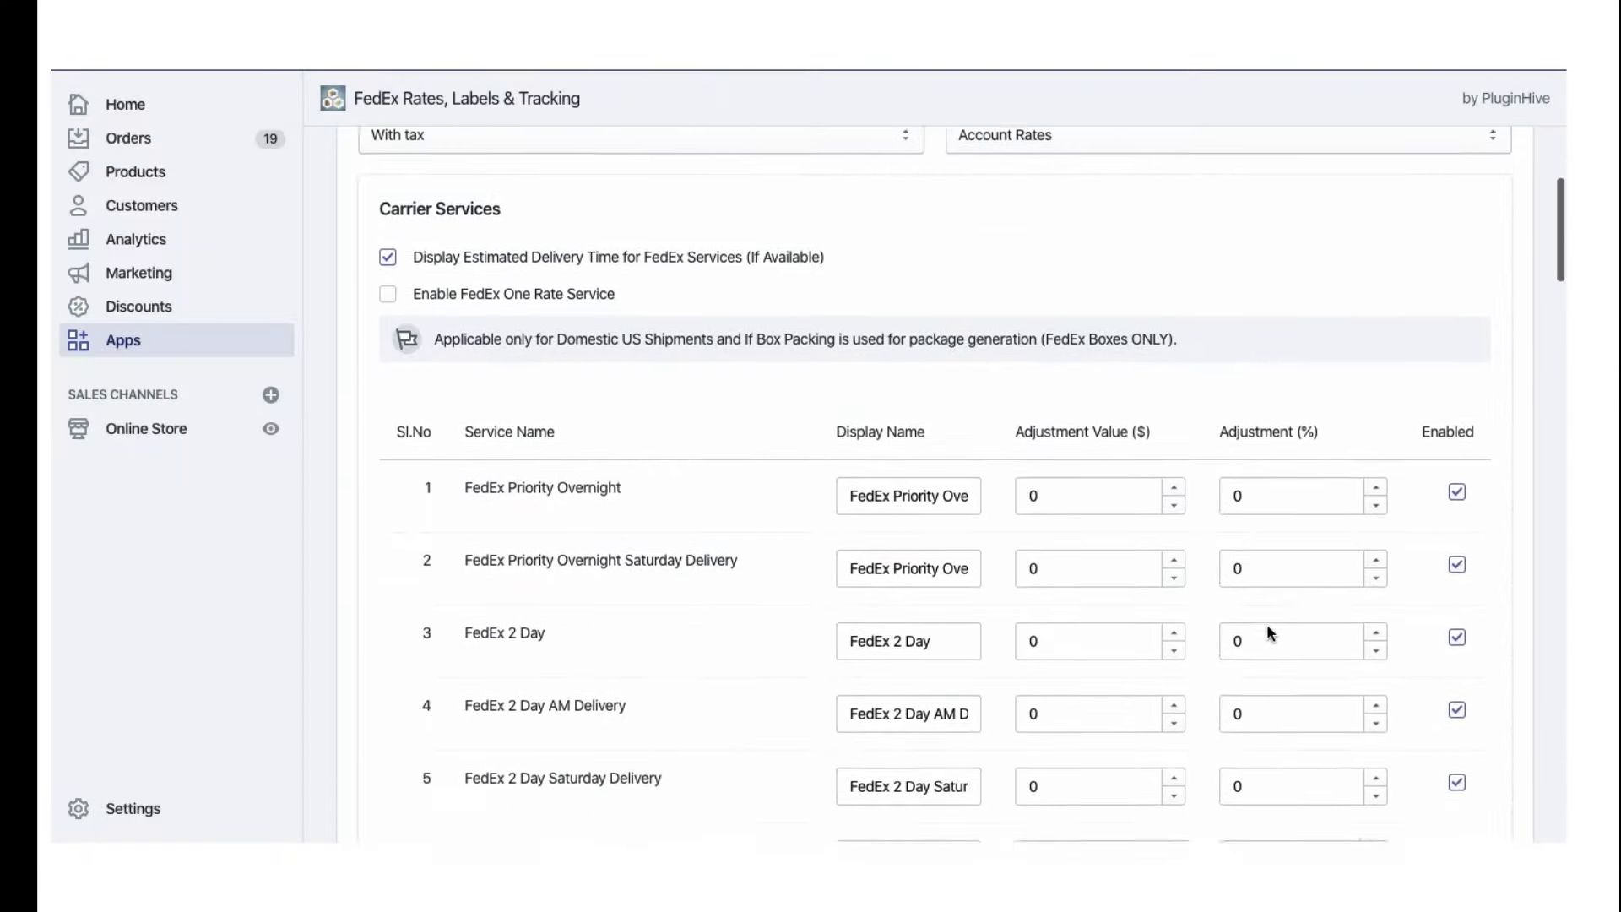
scroll(1266, 623, down, 2)
scroll(1267, 623, down, 2)
scroll(1266, 624, down, 3)
scroll(1266, 623, down, 2)
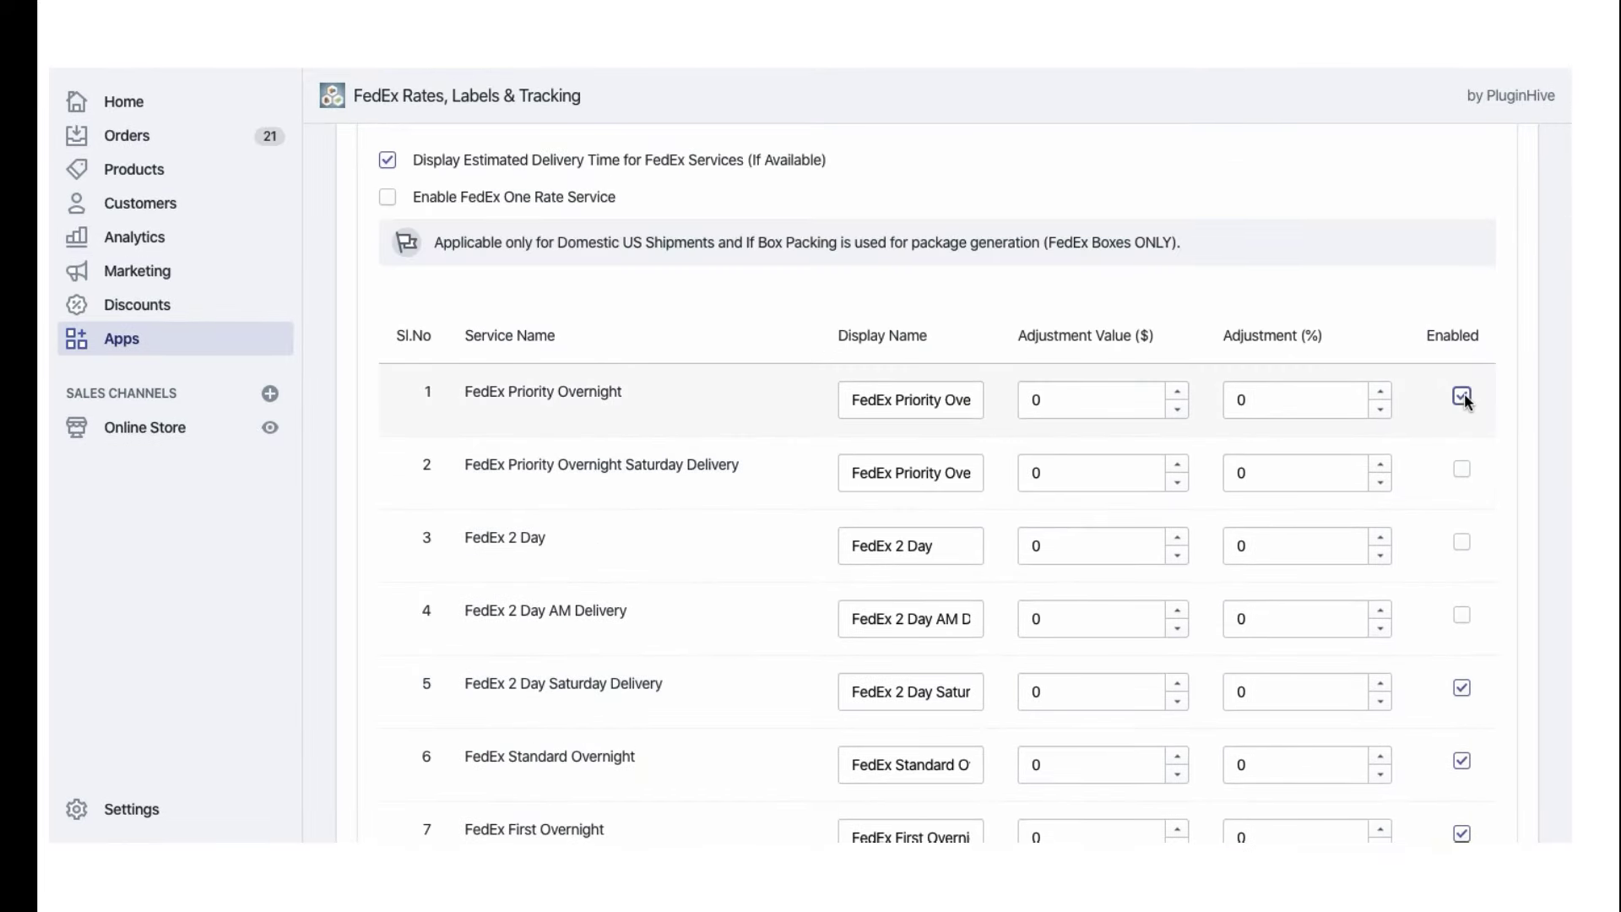
Enable the Priority Overnight Saturday Delivery, 2 Day and 2 Day AM Delivery services
click(1461, 470)
click(1461, 543)
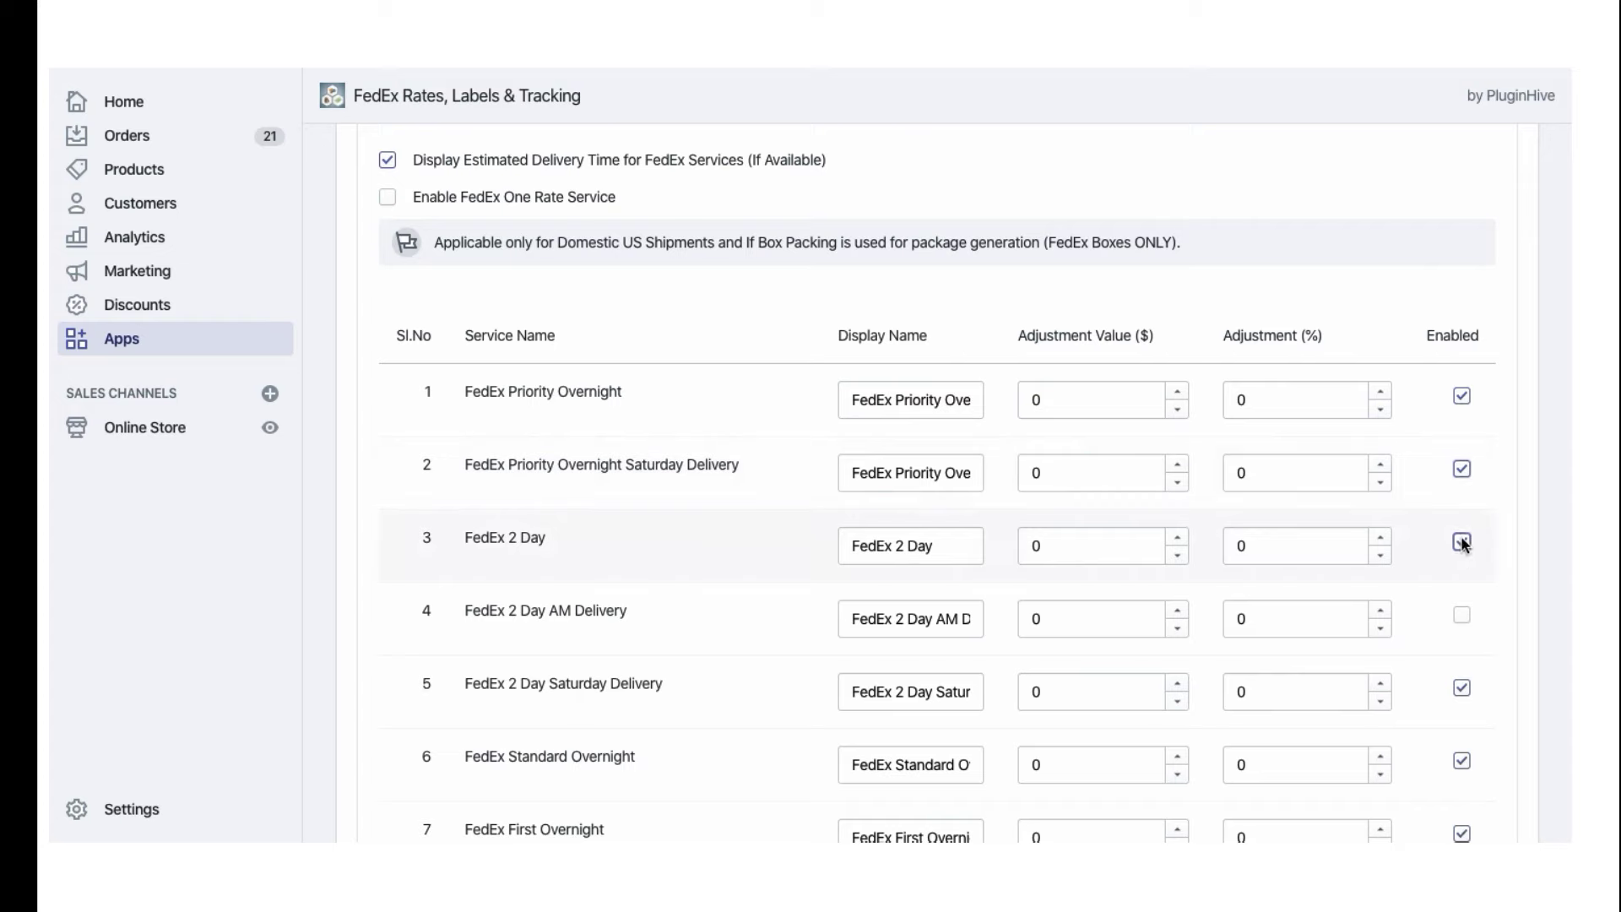
click(1461, 616)
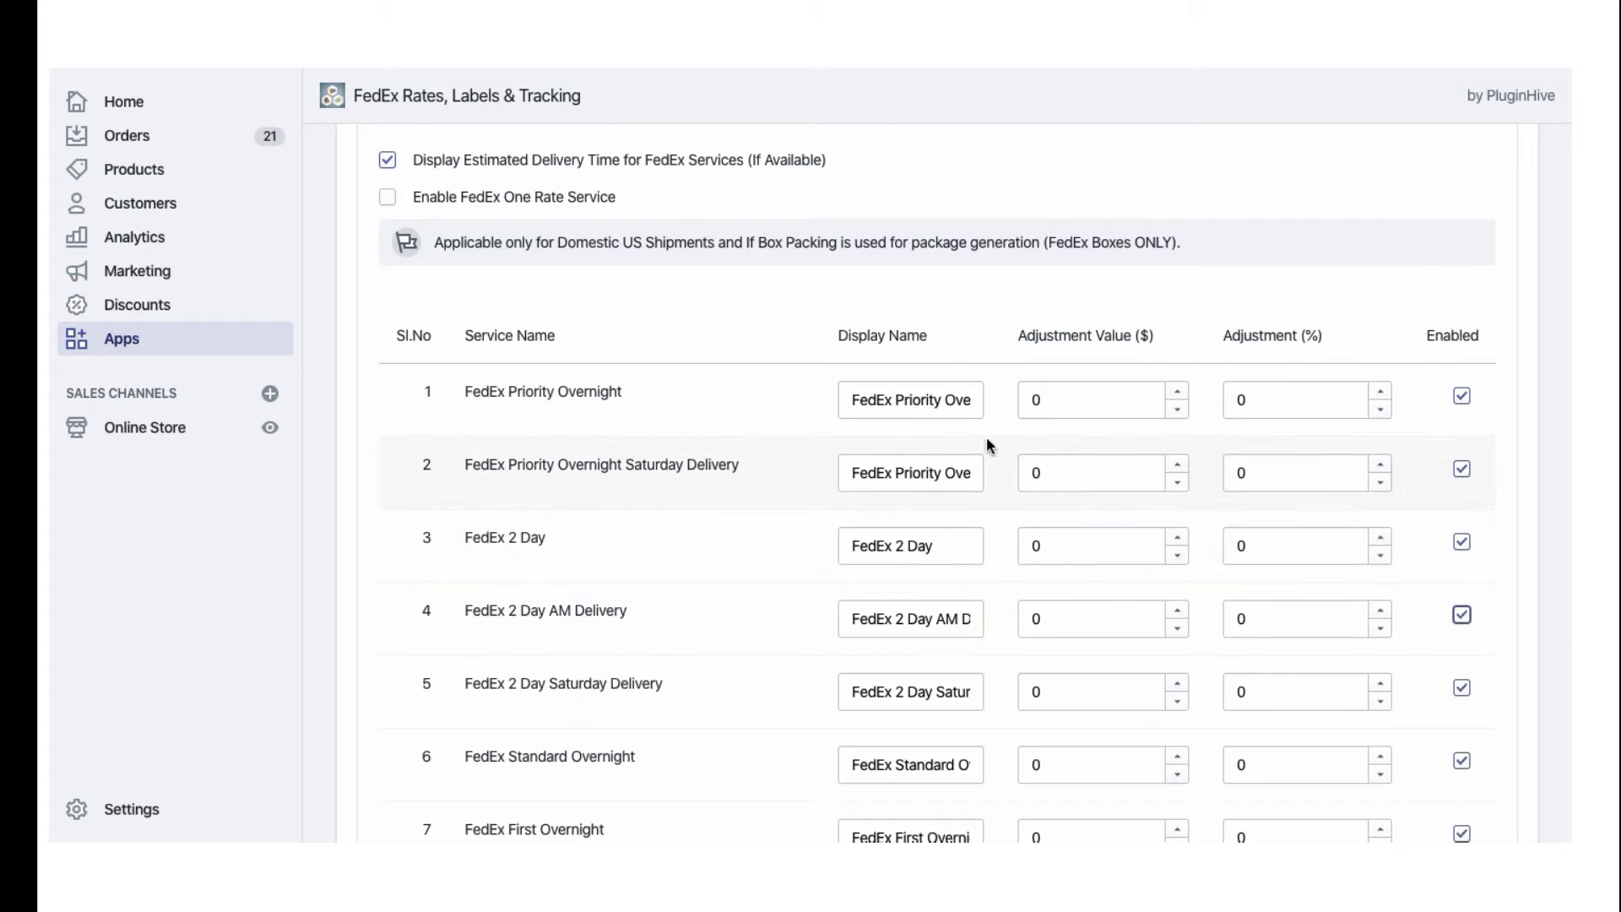
Give Priority Overnight a $5 and 10% adjustment, Saturday Delivery -$6, and hide estimated delivery times
click(941, 404)
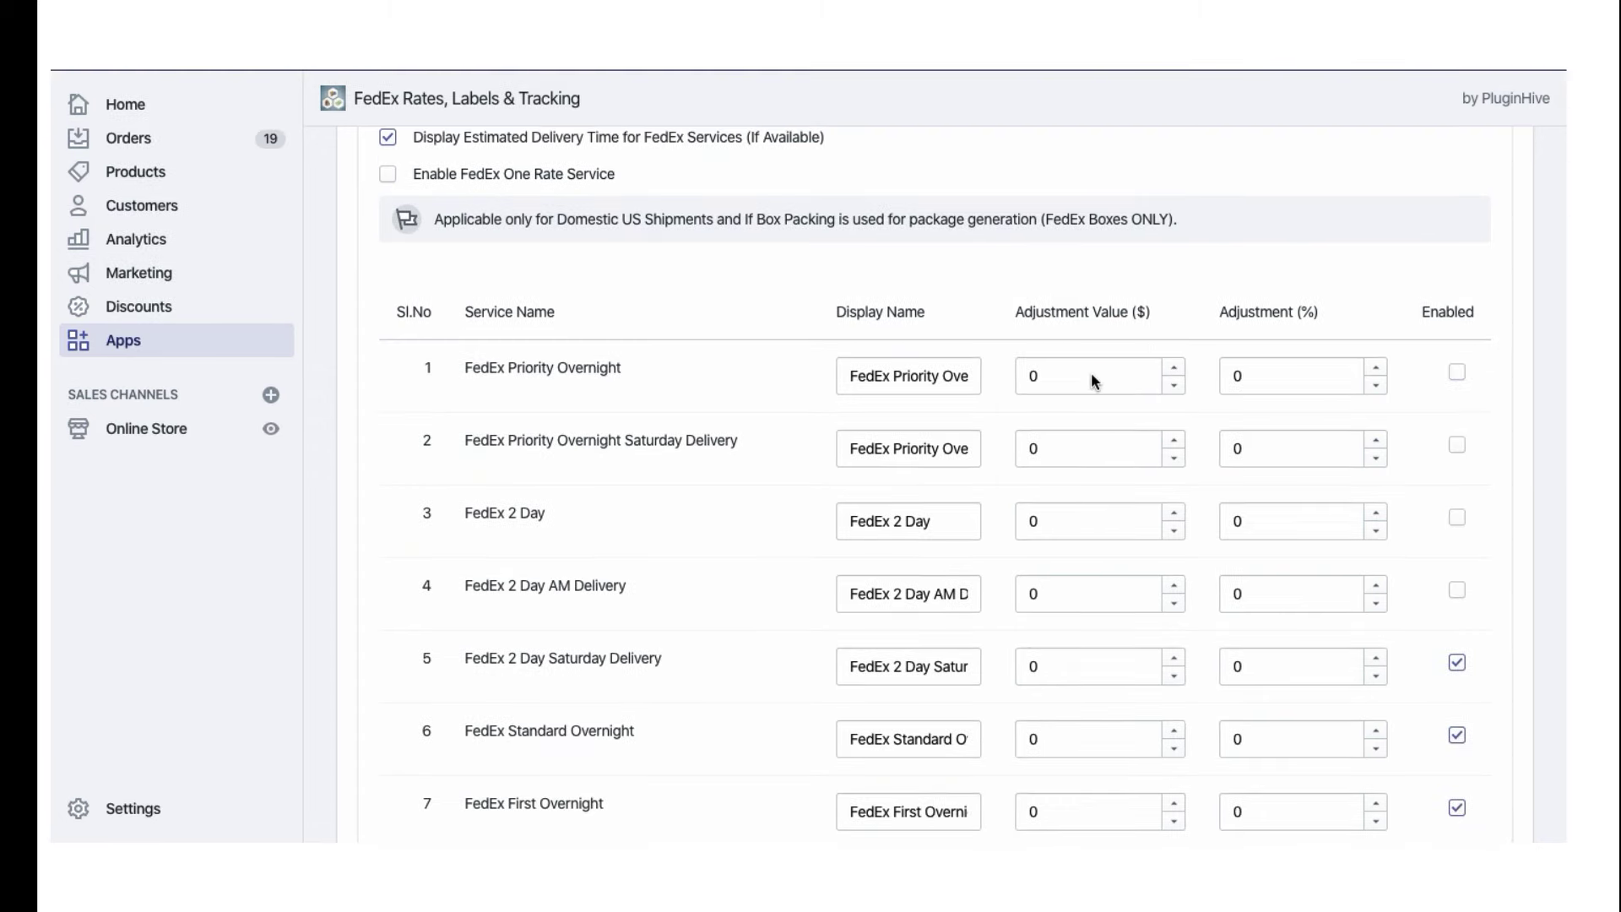
click(1092, 375)
text(5)
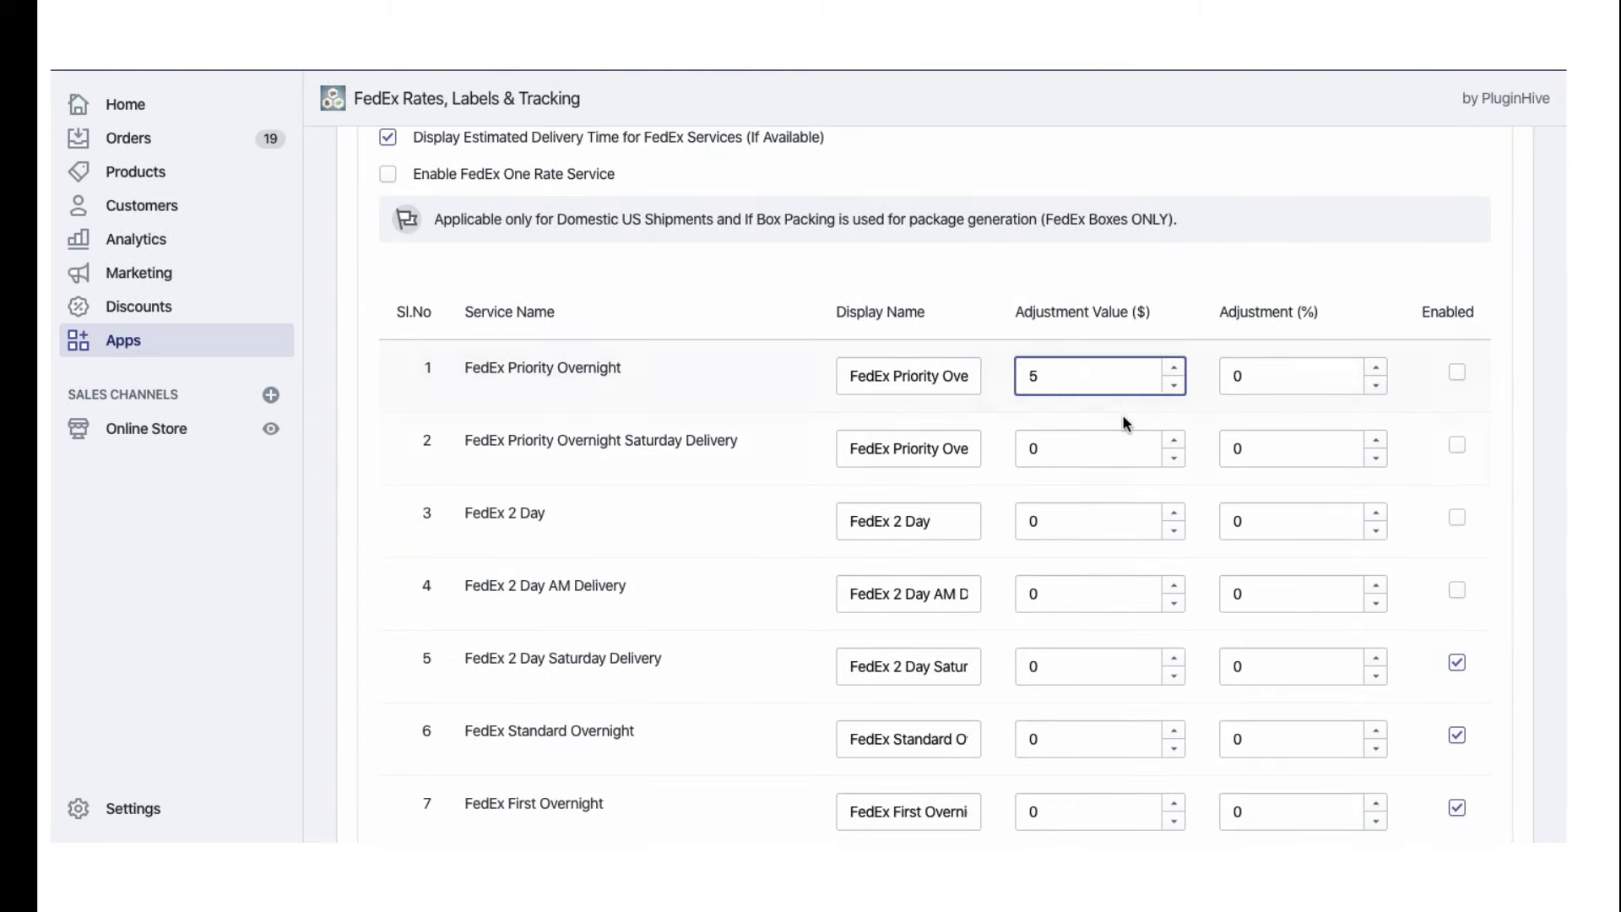
click(1102, 452)
text(-6)
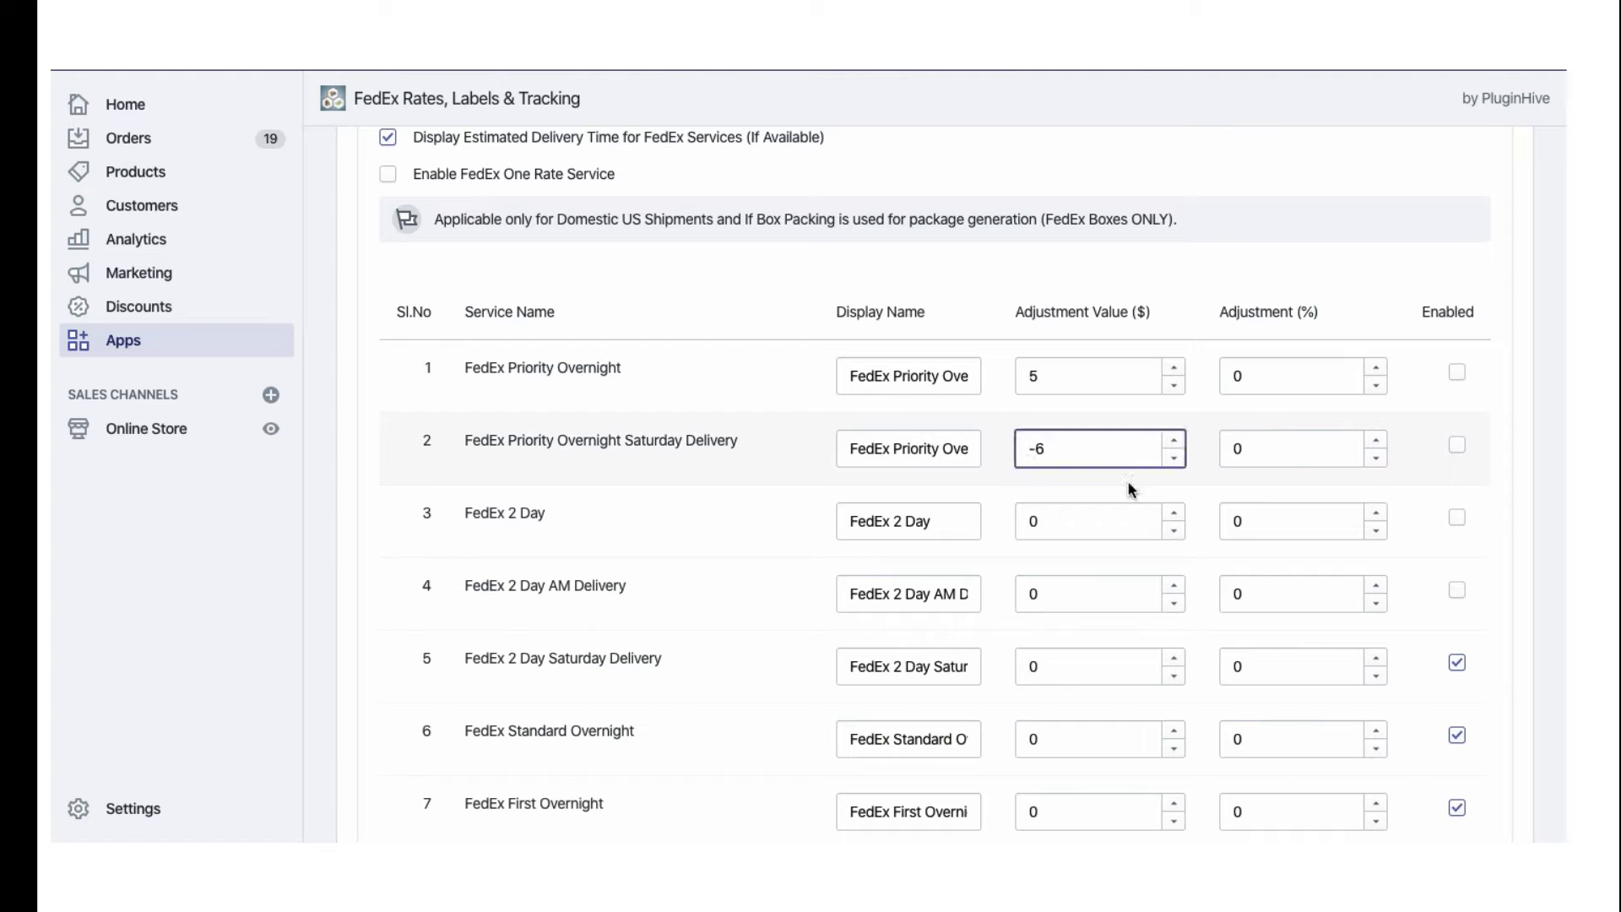
click(1260, 381)
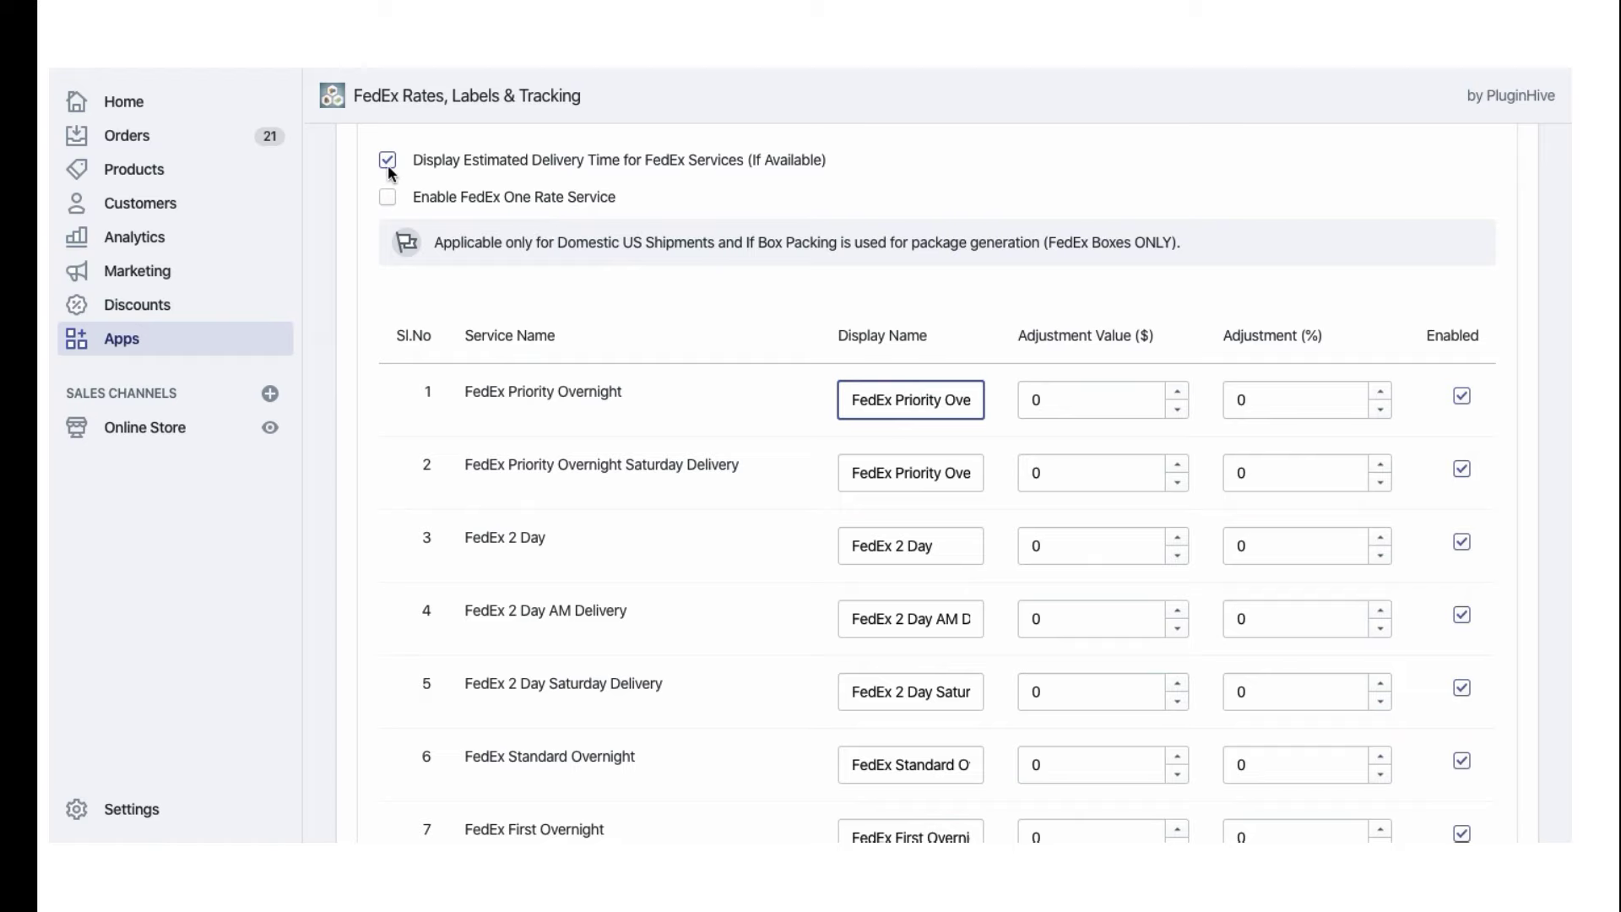
click(388, 160)
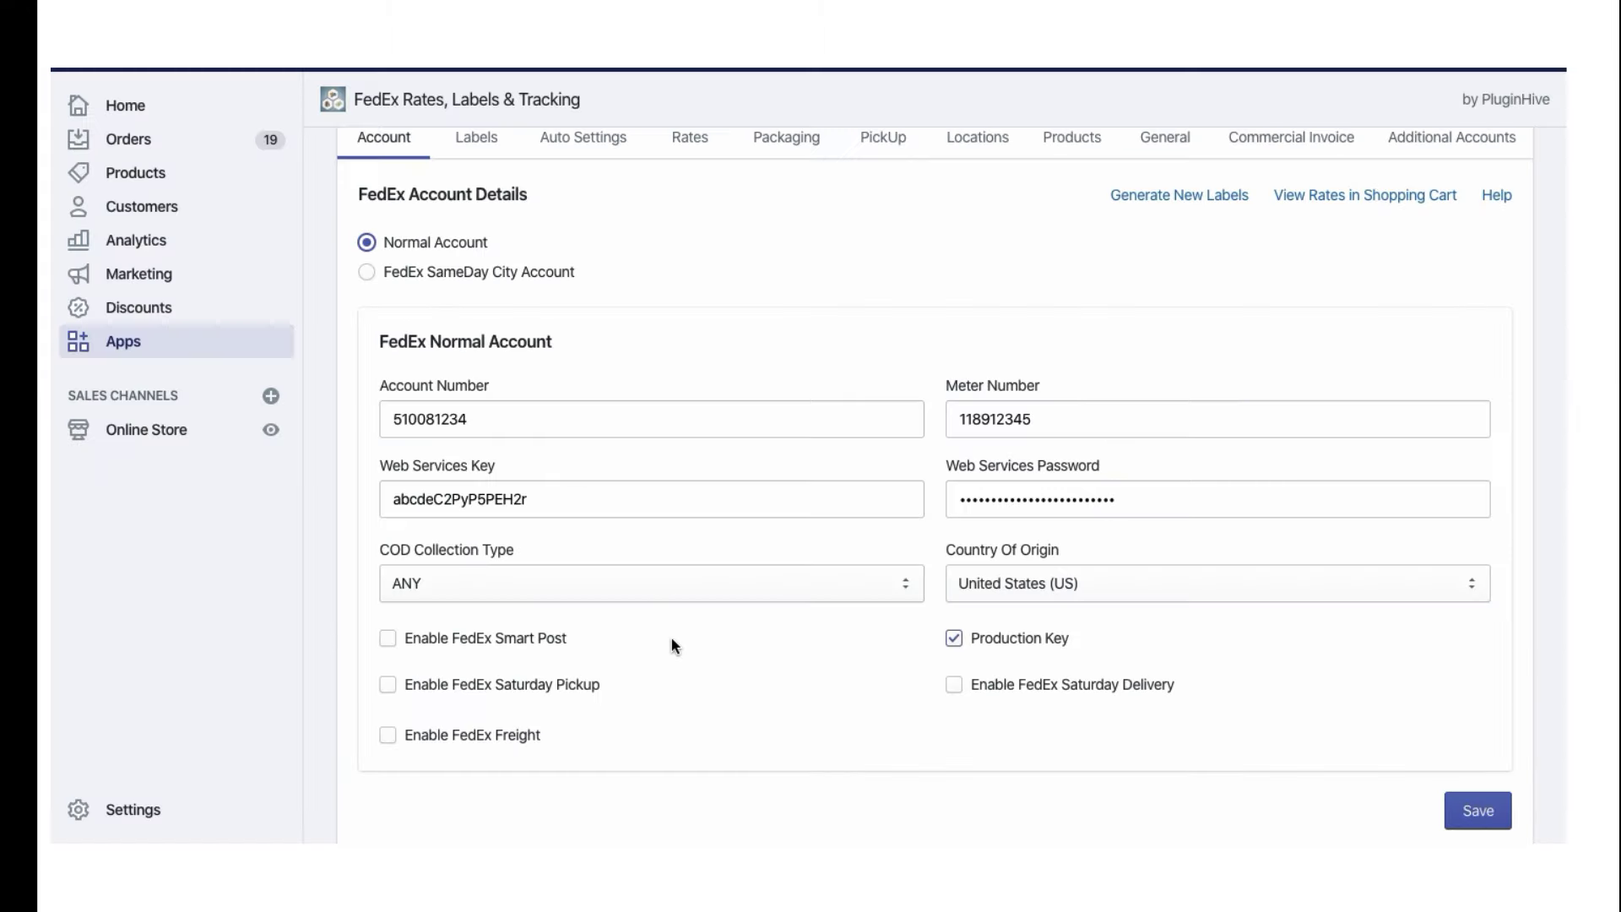
scroll(669, 644, down, 1)
Turn FedEx SmartPost and FedEx Freight on, then off again
click(387, 610)
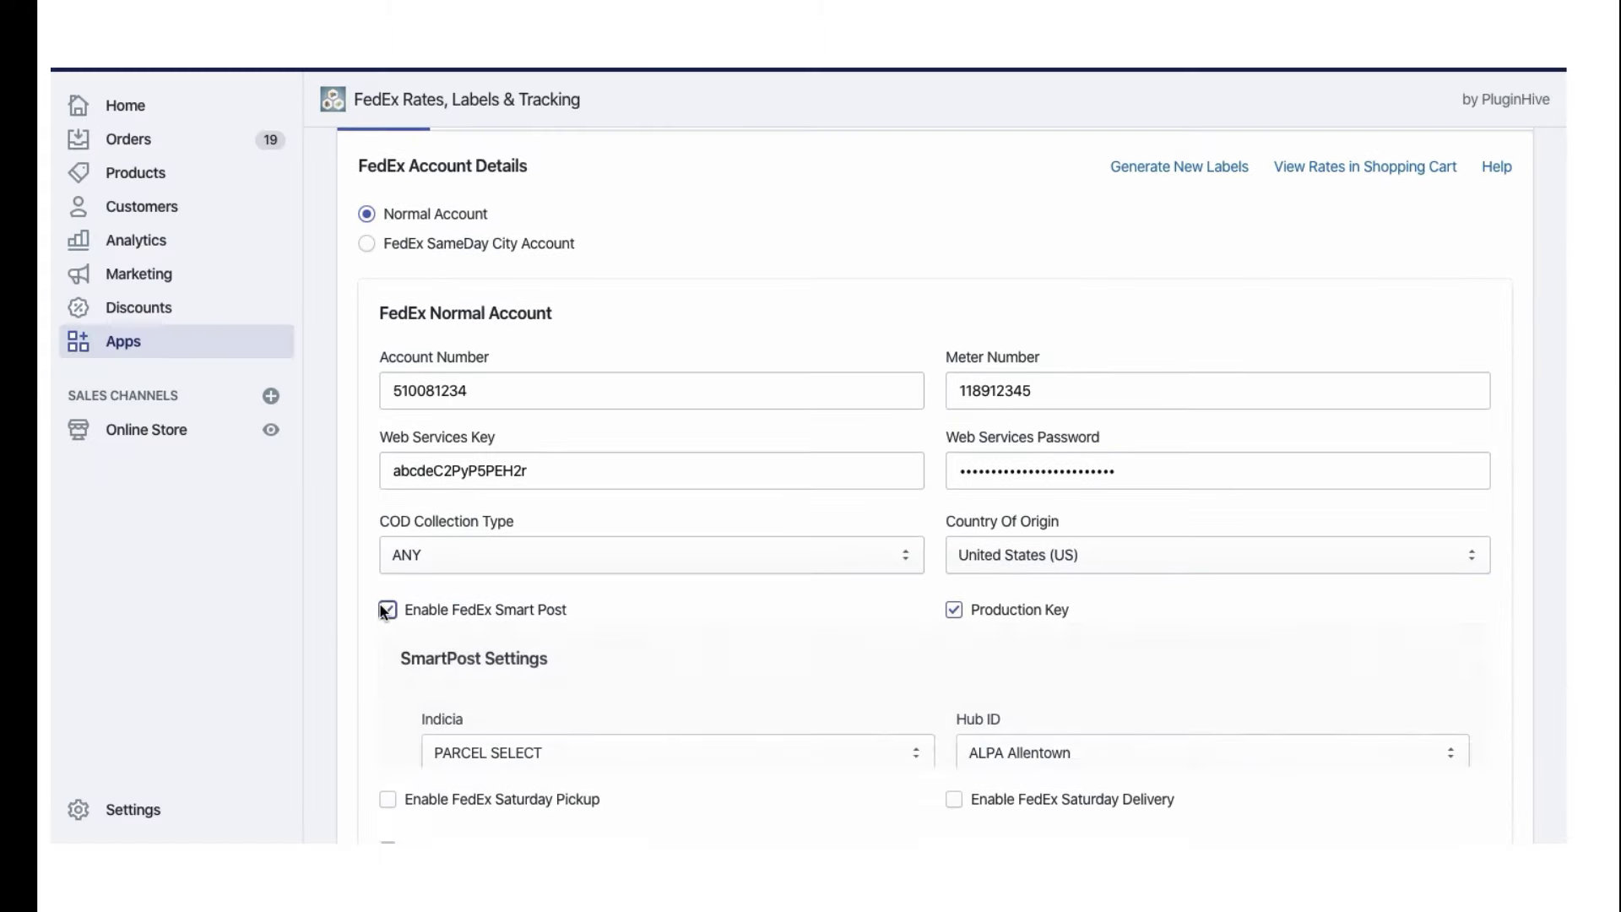
click(387, 609)
click(389, 708)
scroll(391, 706, down, 1)
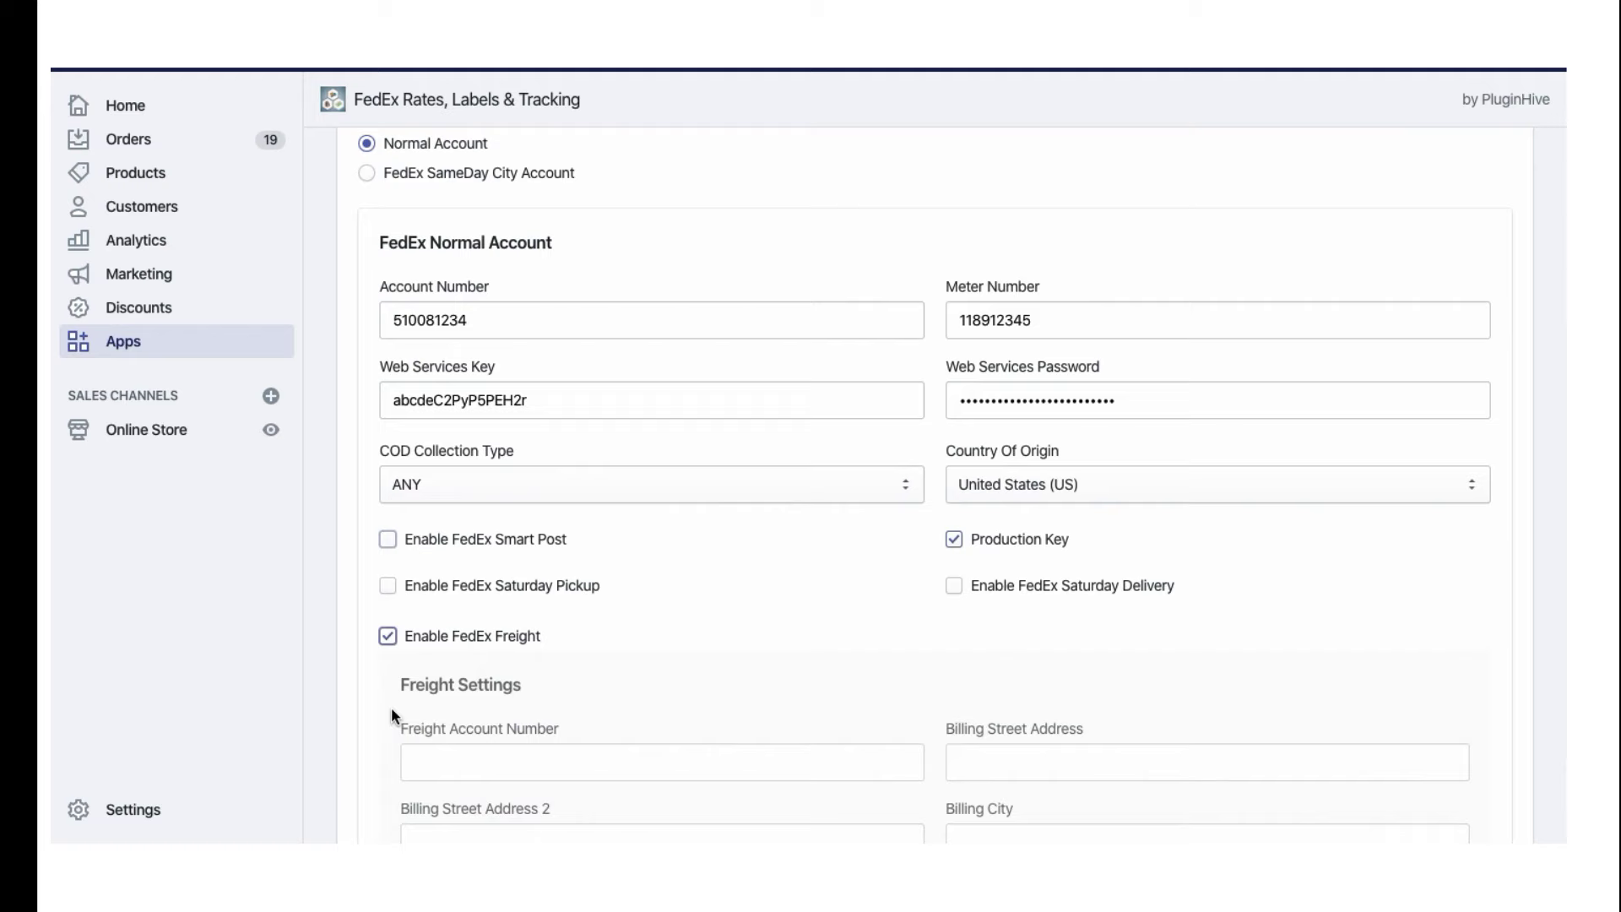
scroll(761, 677, down, 1)
scroll(762, 678, down, 1)
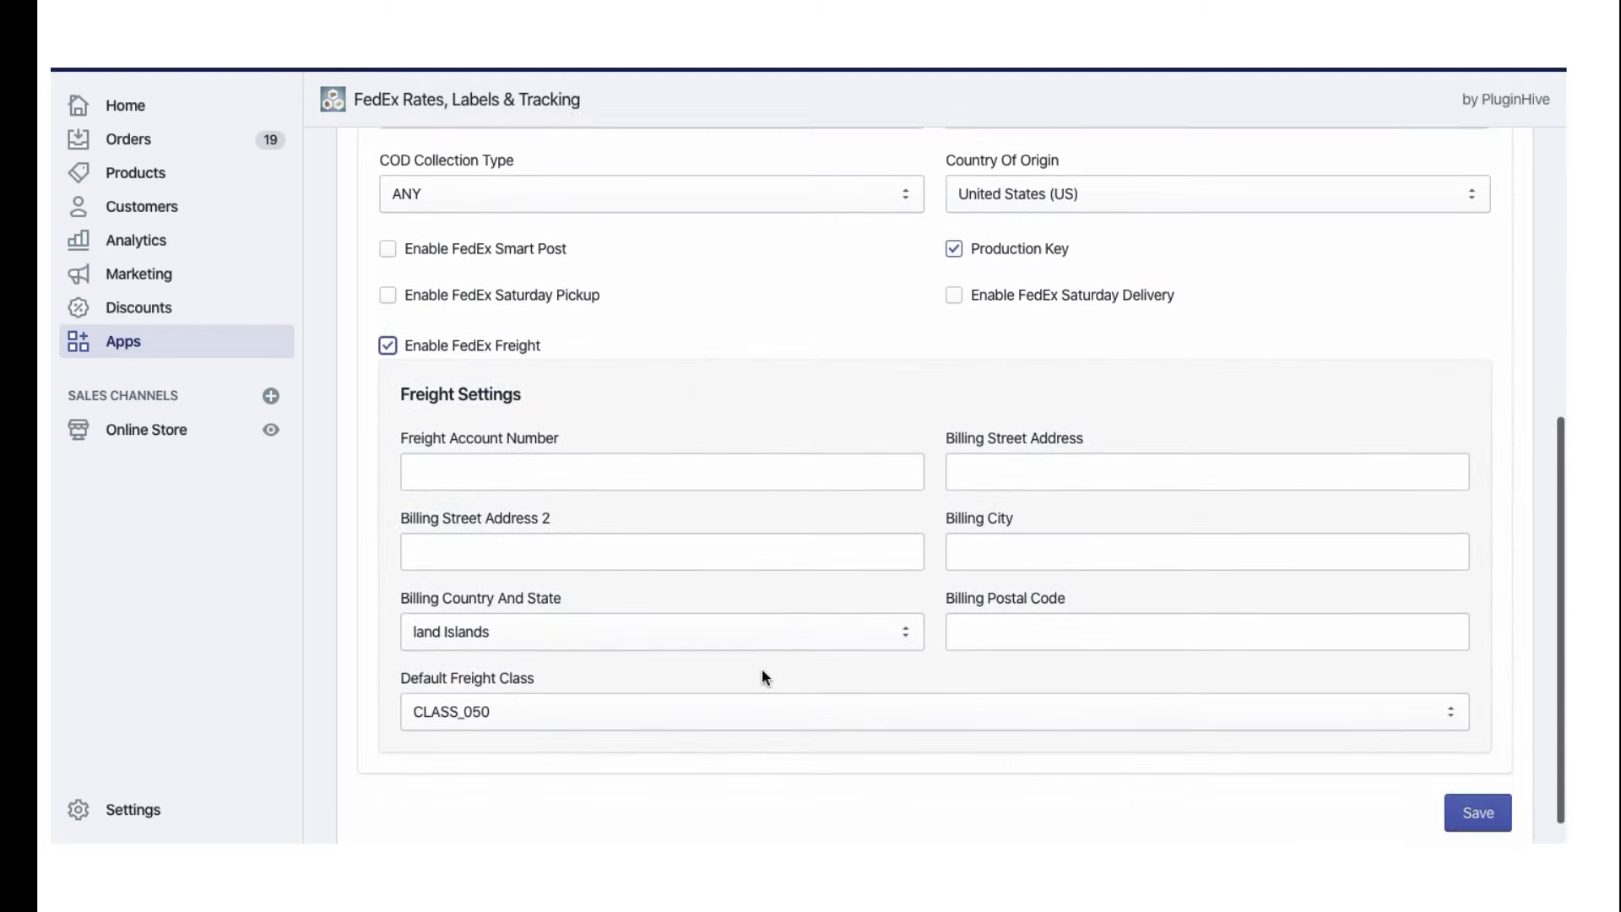
click(388, 340)
Enable Saturday pickup and delivery, select the SameDay City Account, and check out the storefront cart
click(389, 656)
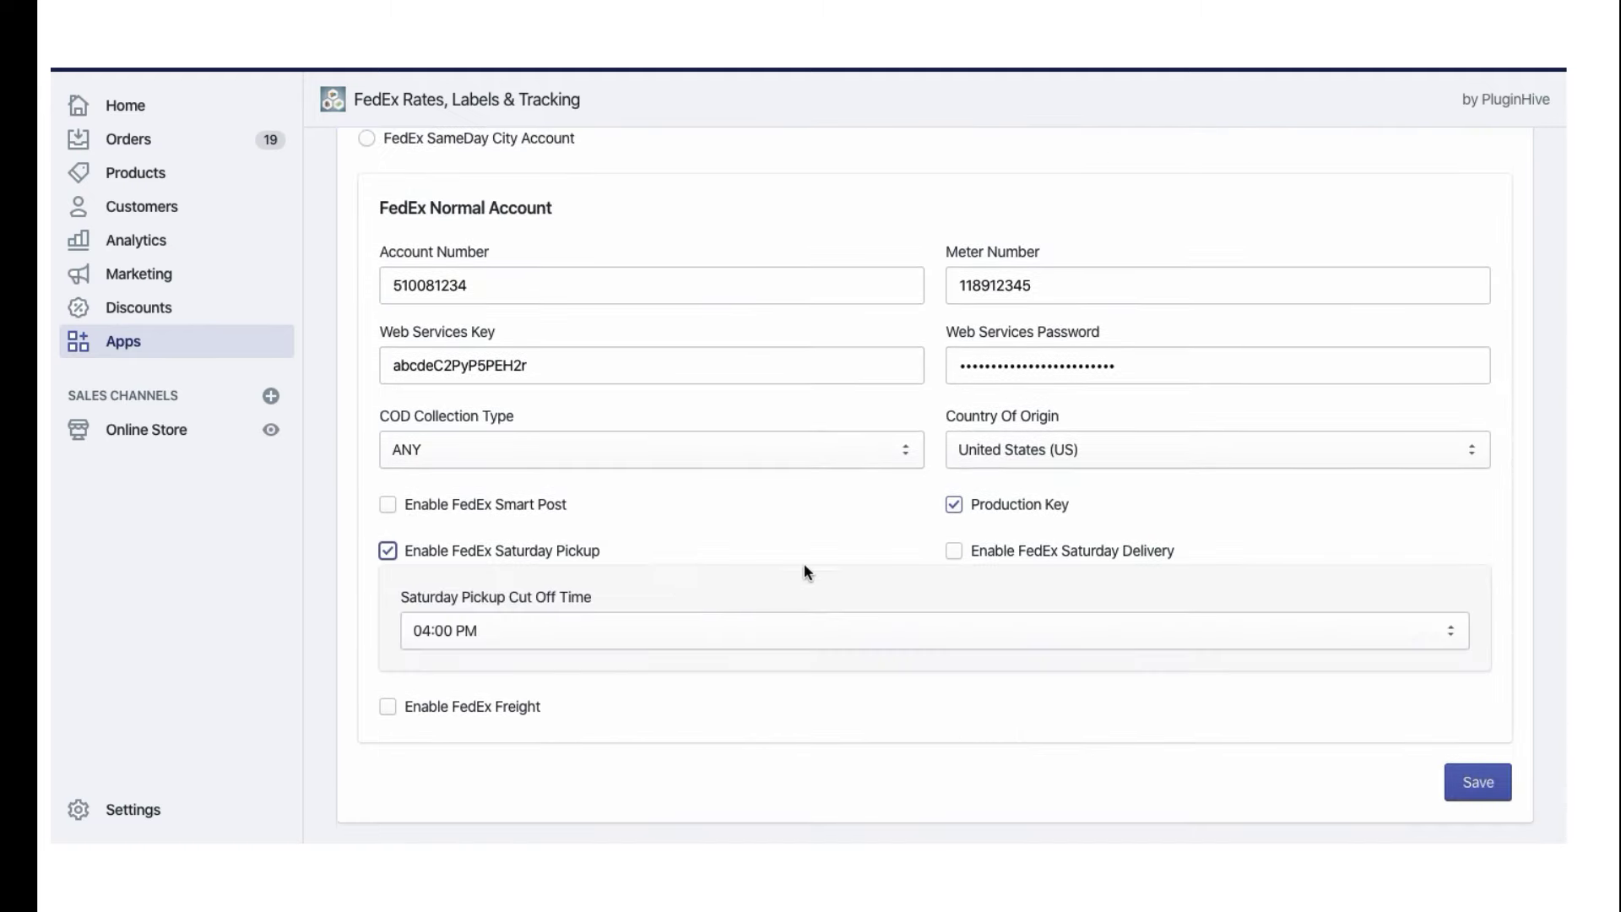
click(954, 550)
click(365, 283)
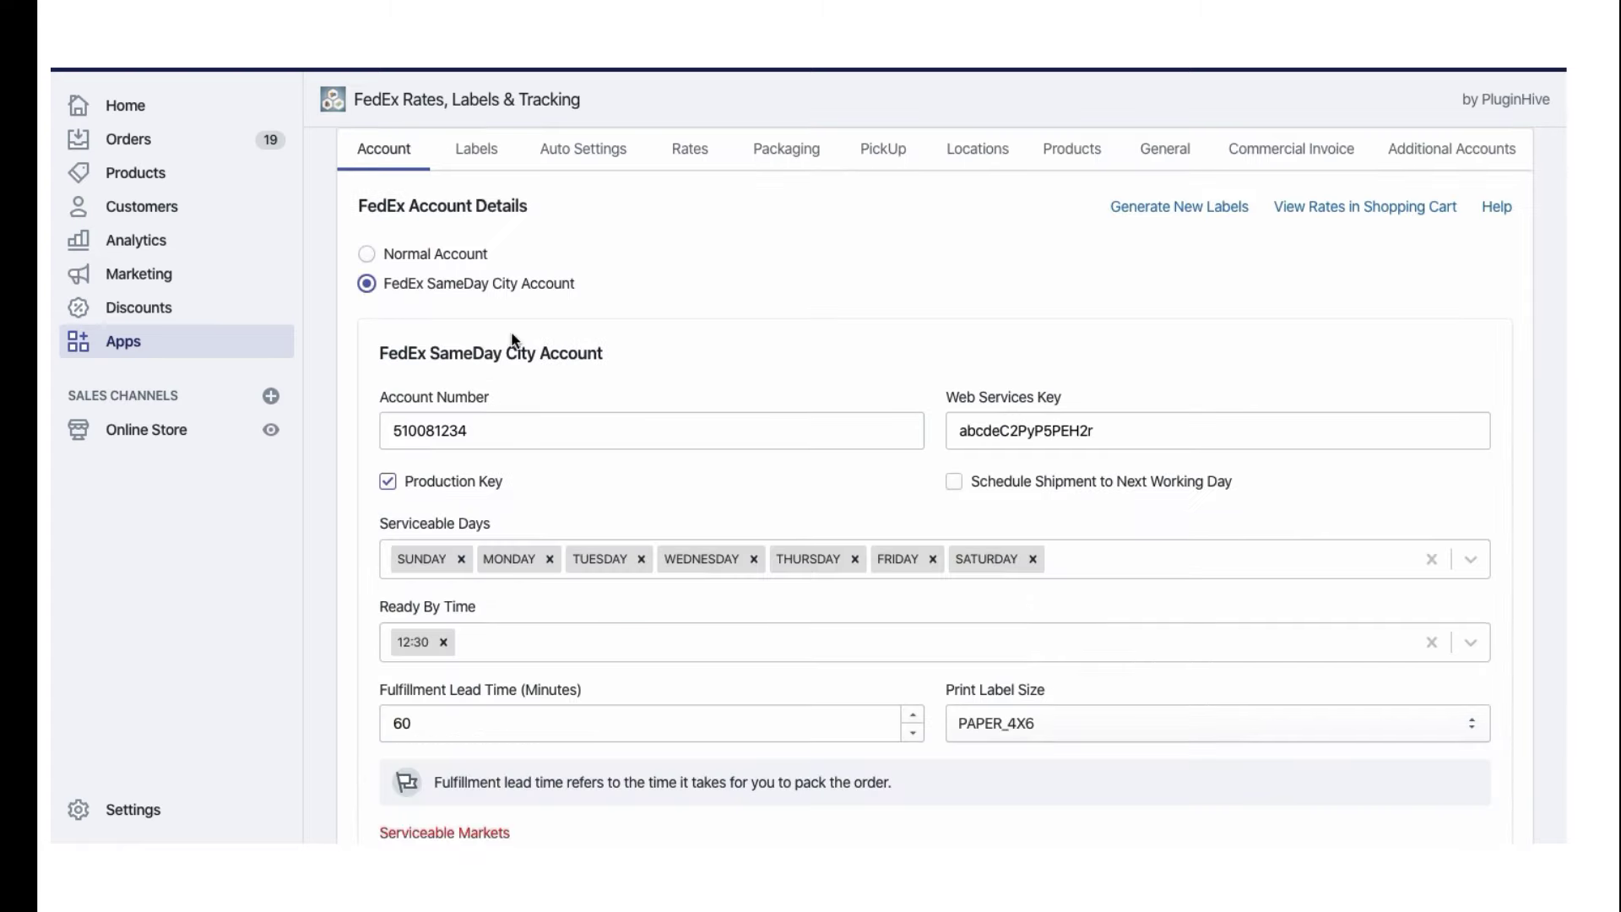
scroll(822, 554, down, 3)
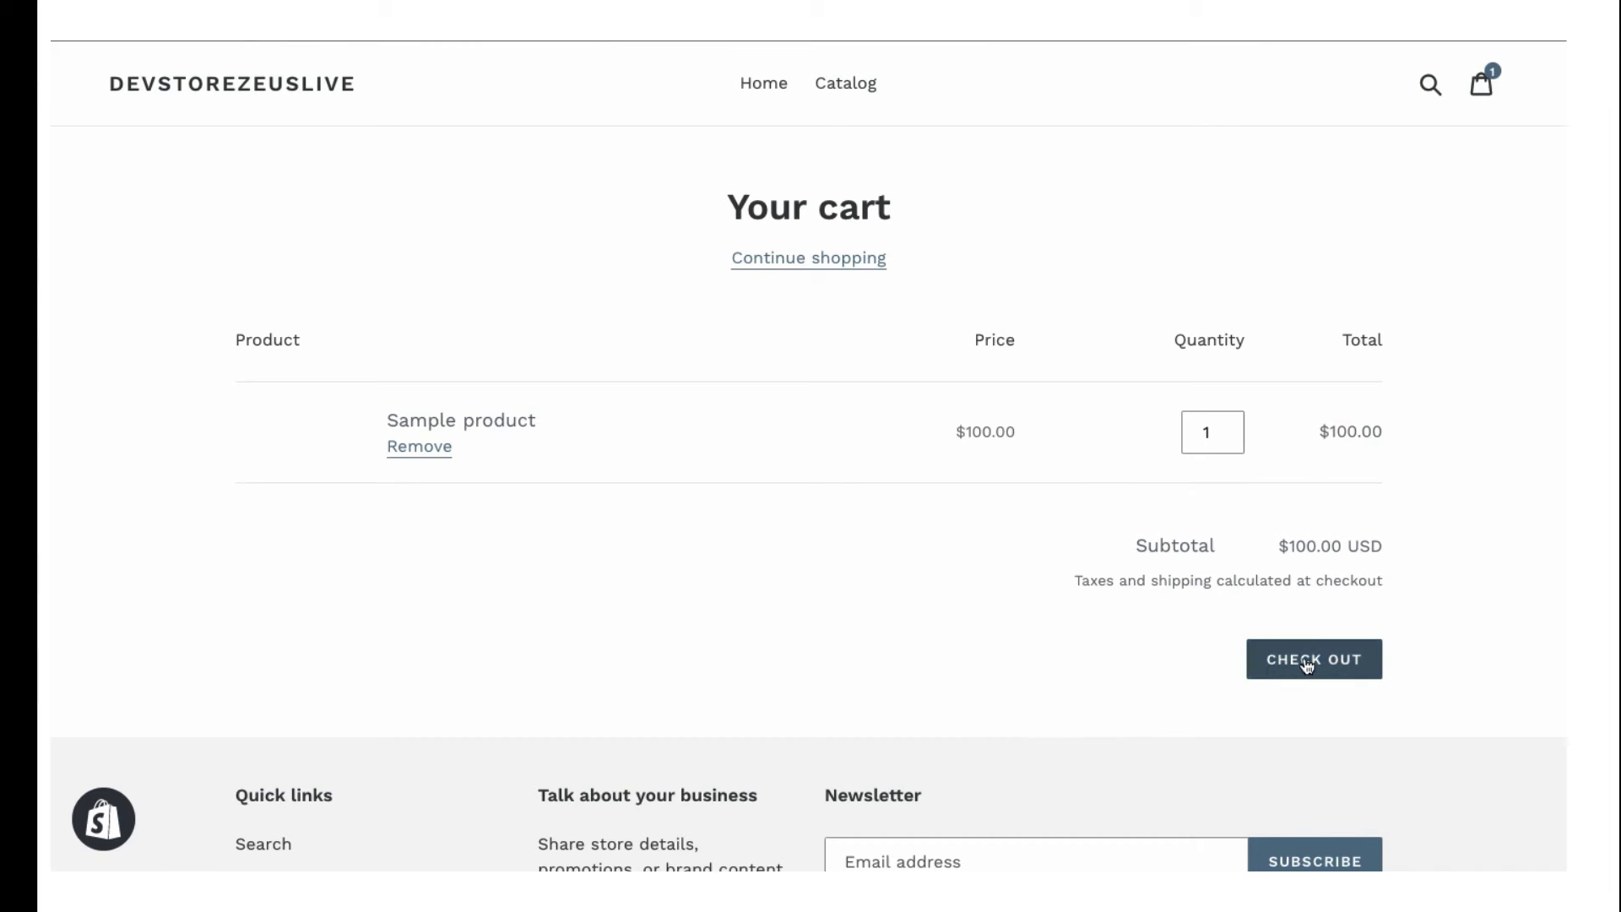
click(1311, 660)
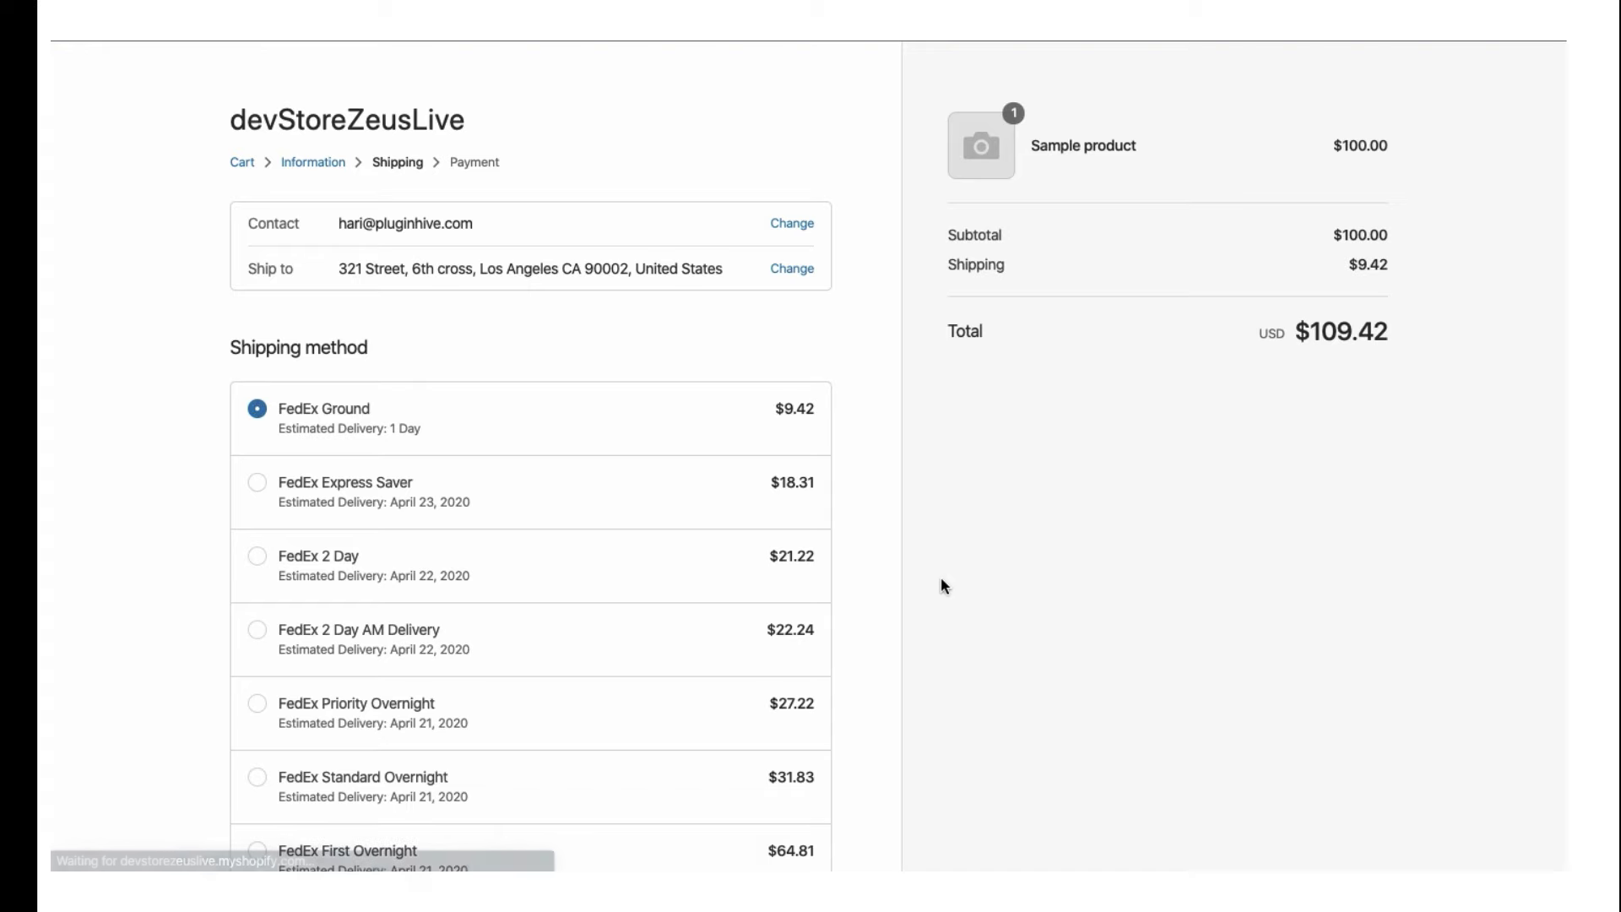
scroll(640, 364, down, 1)
scroll(640, 364, down, 1)
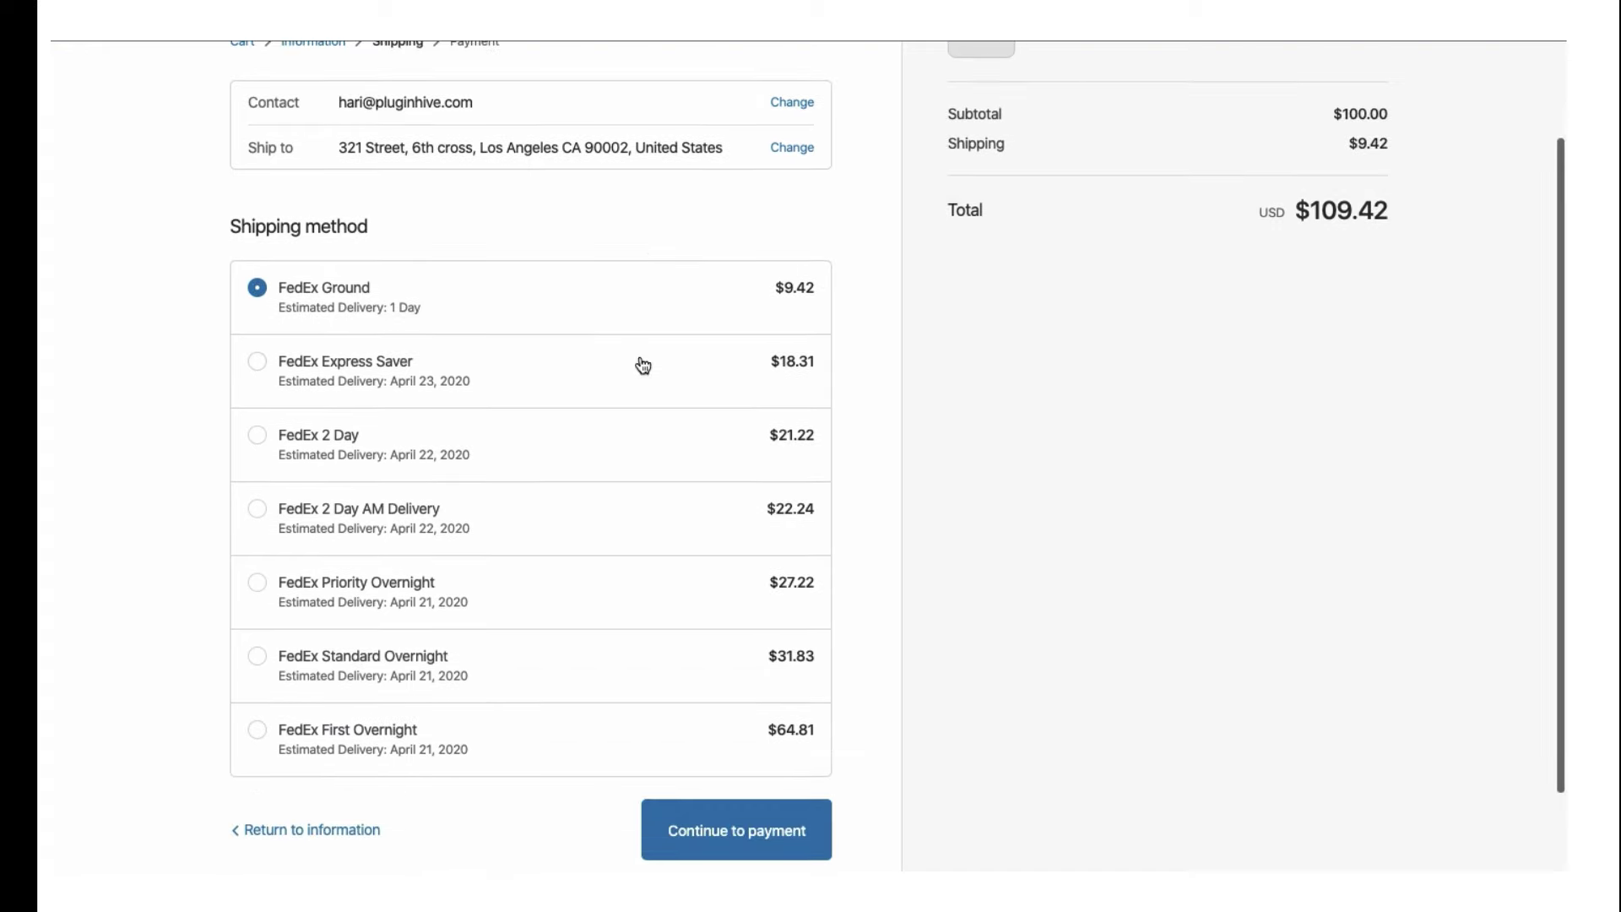
scroll(640, 364, down, 1)
scroll(639, 361, down, 1)
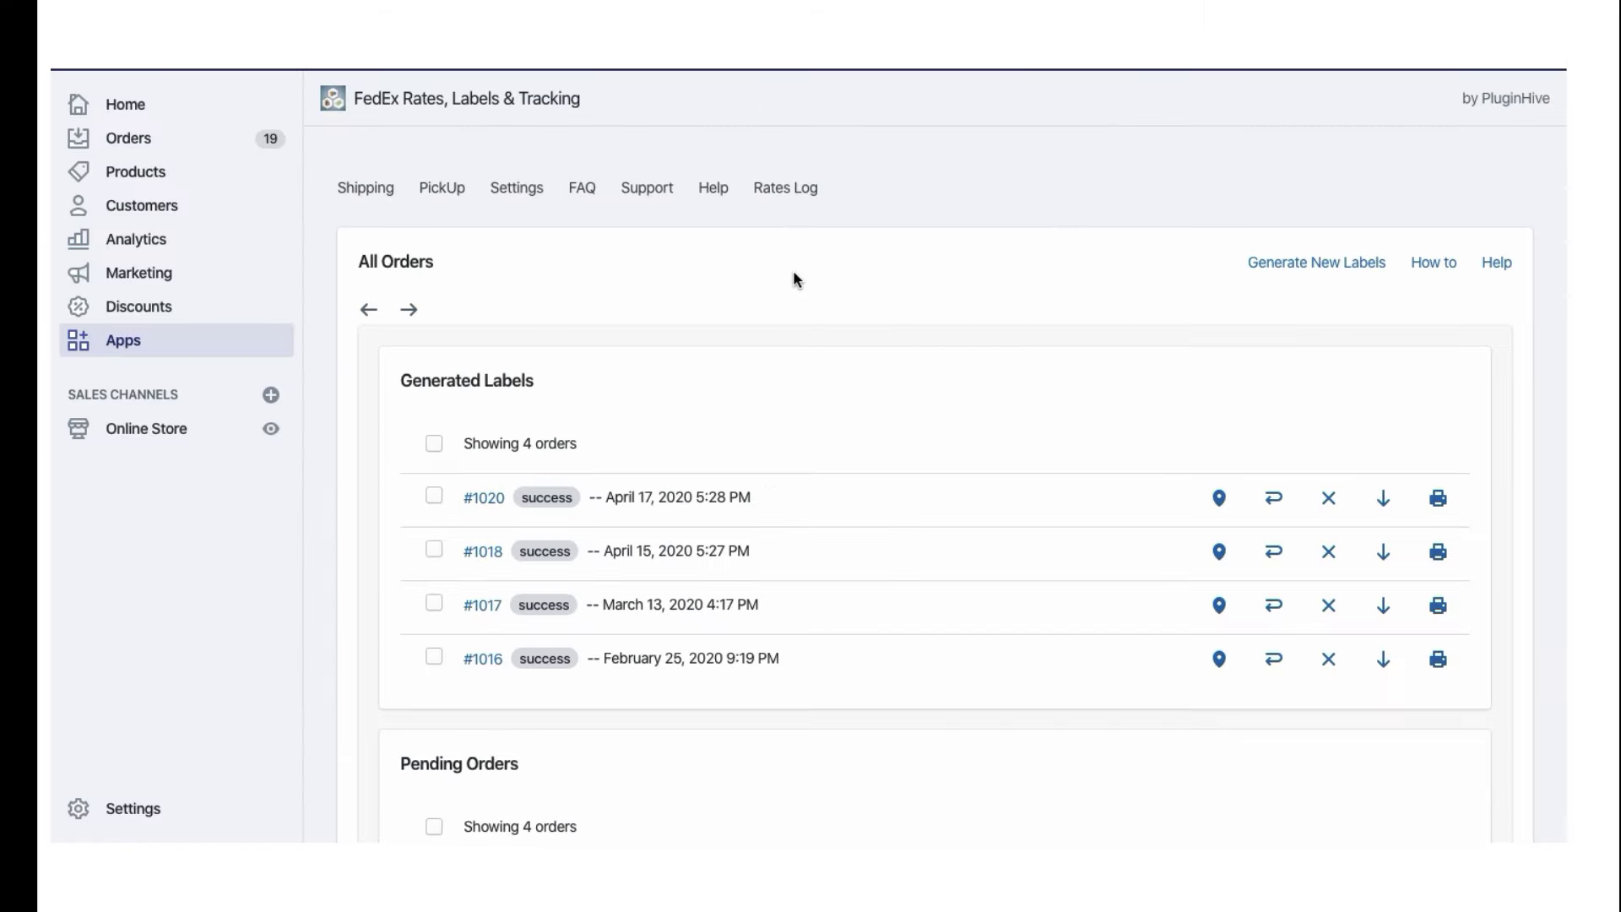
Expand the latest rate request entry in the FedEx app's Rates Log
click(785, 190)
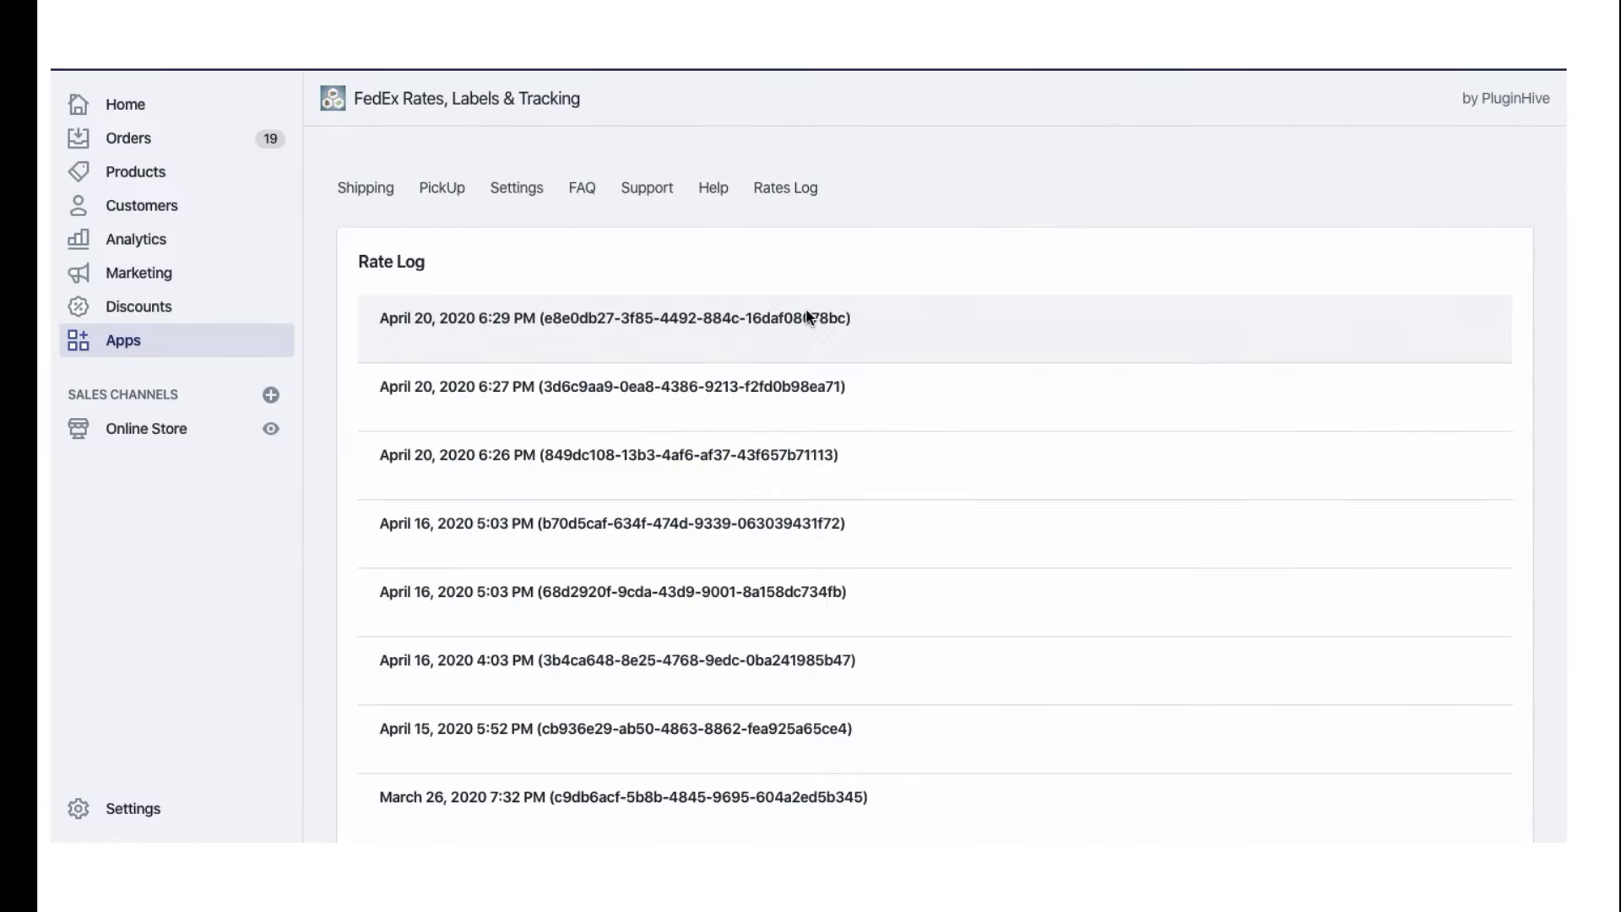
click(685, 320)
scroll(920, 503, down, 2)
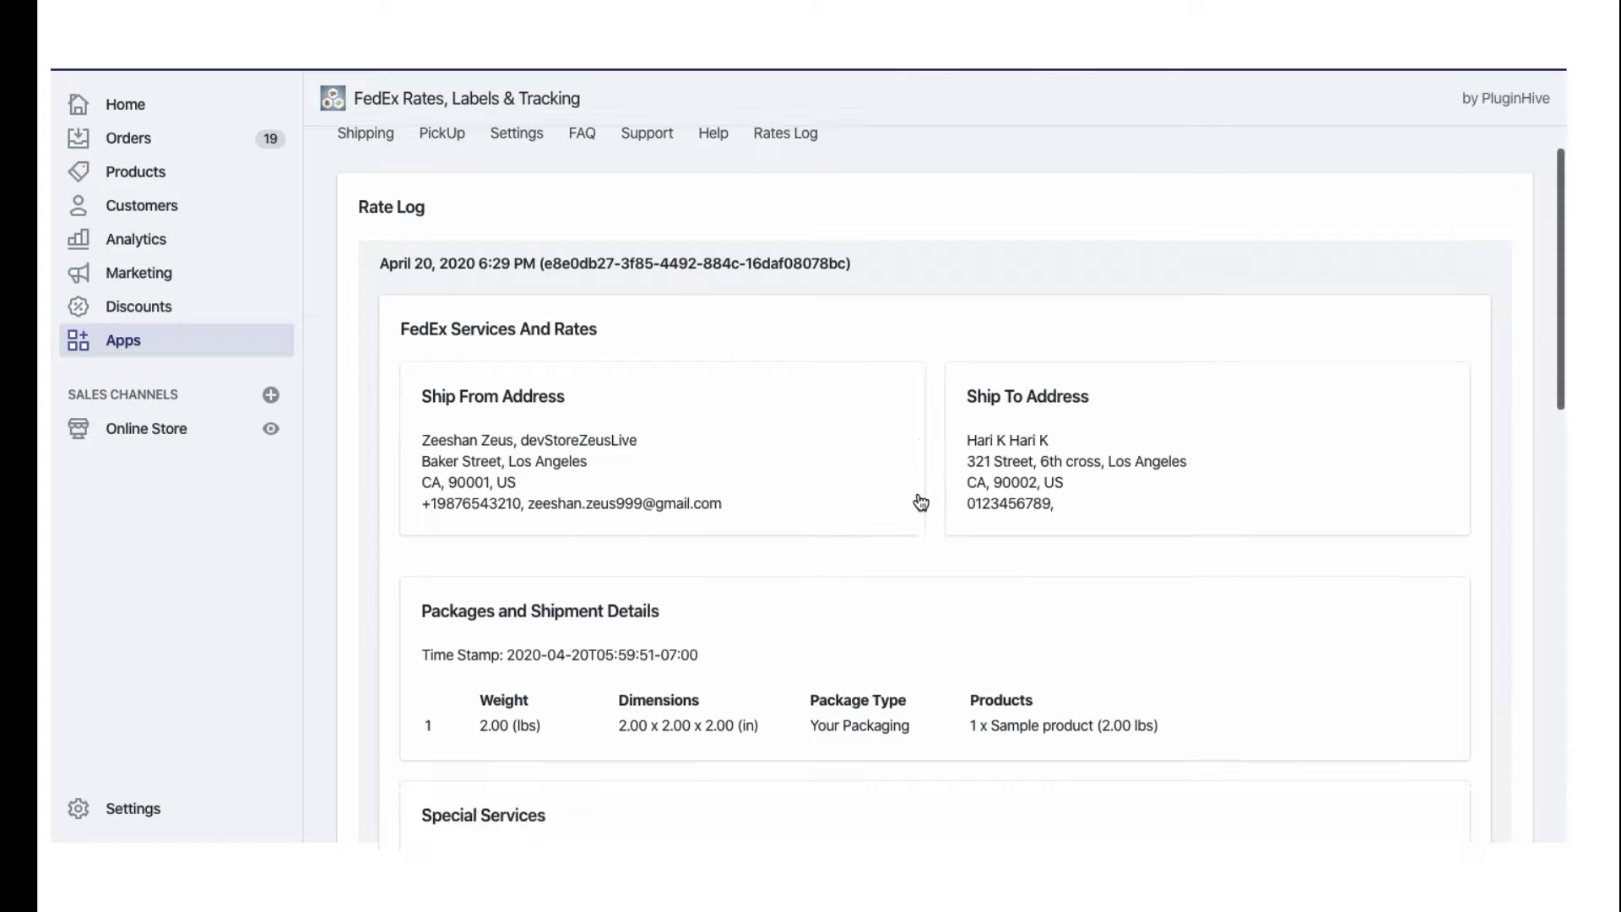
scroll(919, 503, down, 3)
scroll(919, 502, down, 3)
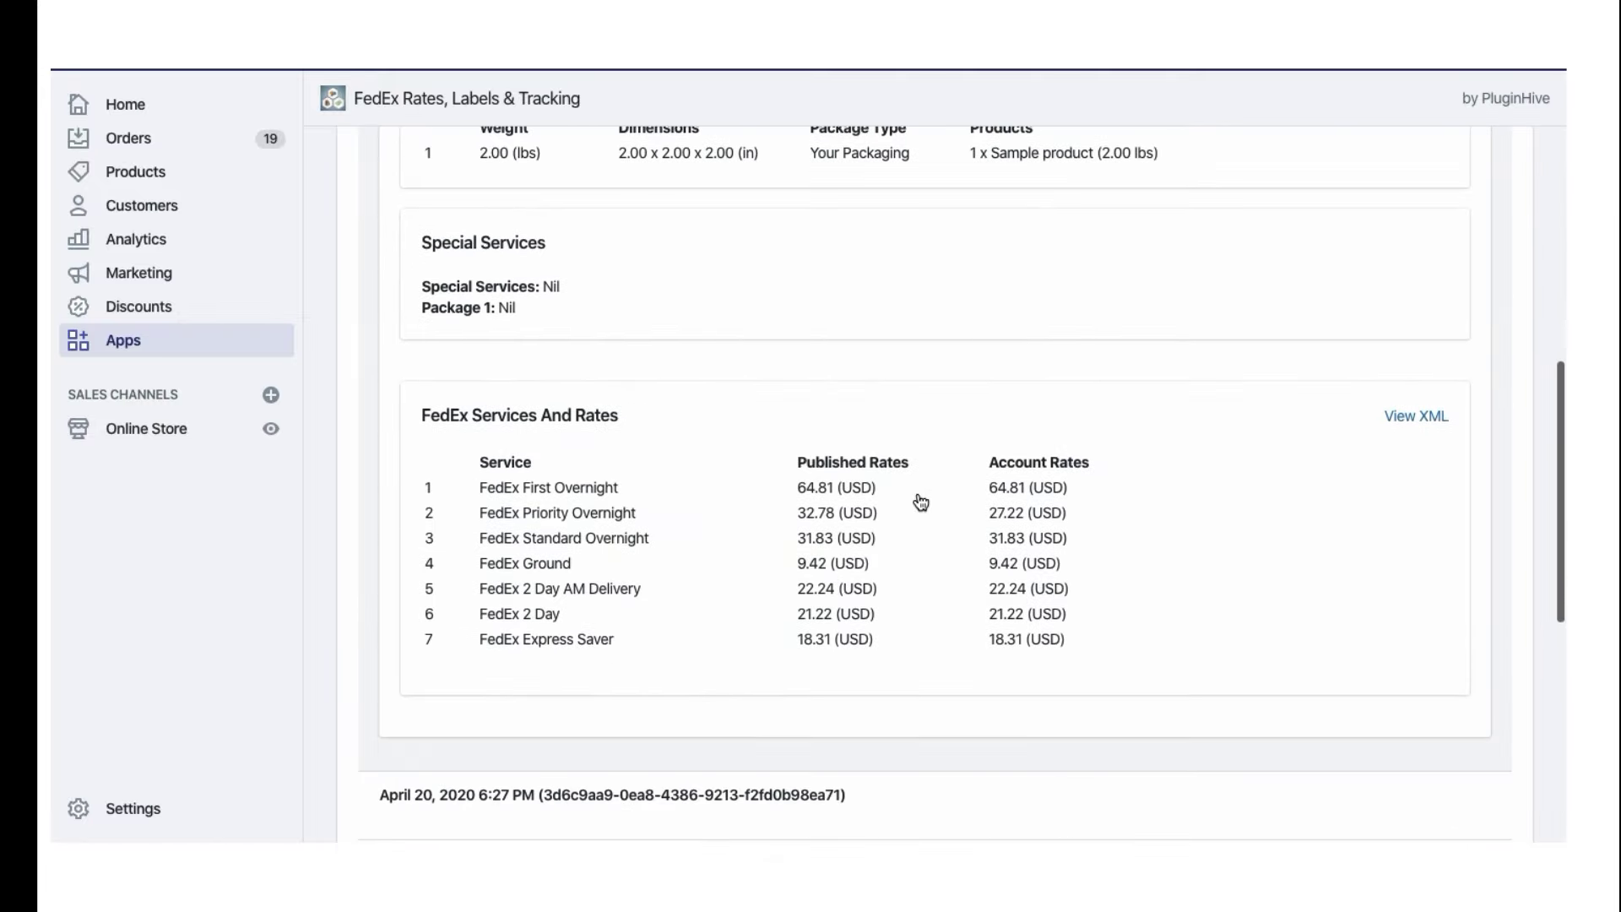
scroll(759, 431, up, 5)
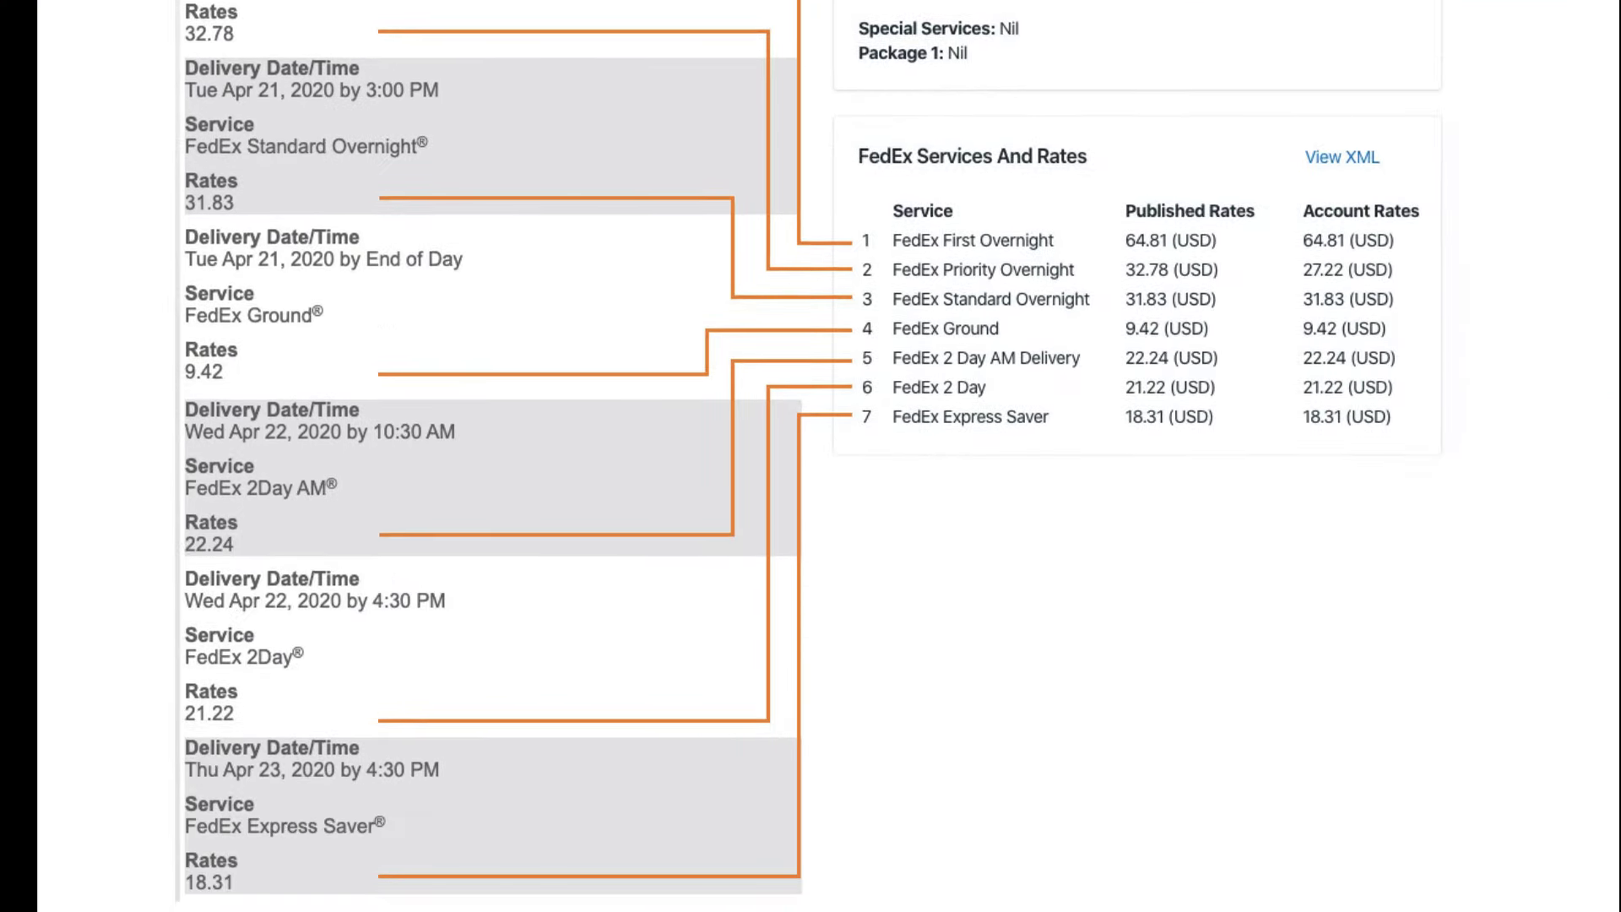
scroll(988, 723, down, 2)
scroll(994, 725, down, 1)
scroll(993, 725, down, 2)
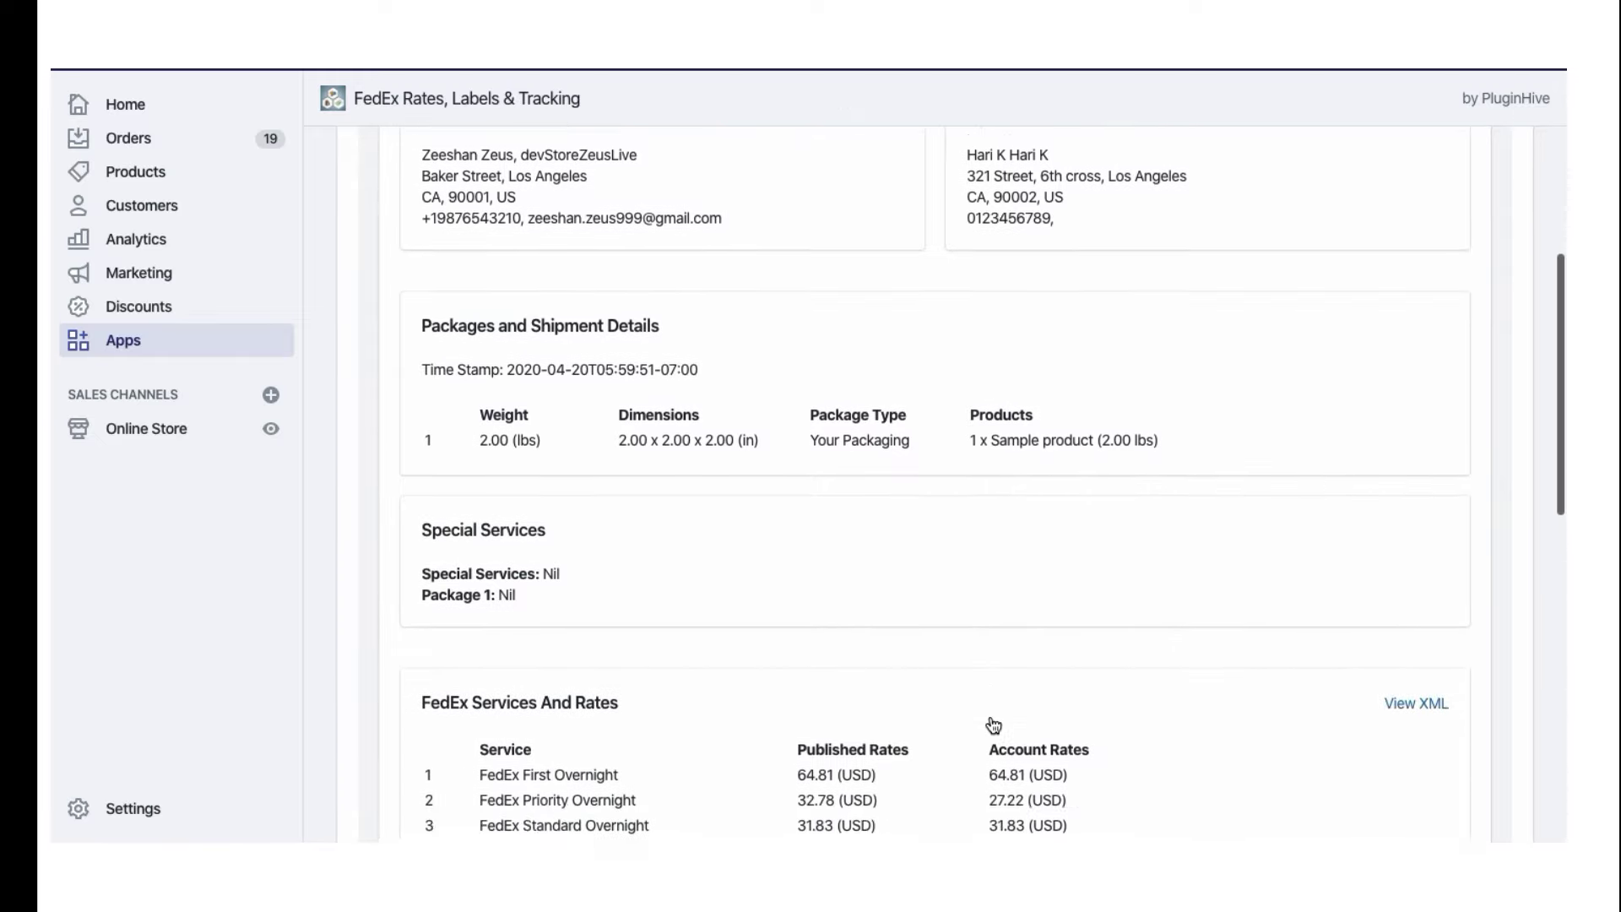
scroll(993, 724, down, 2)
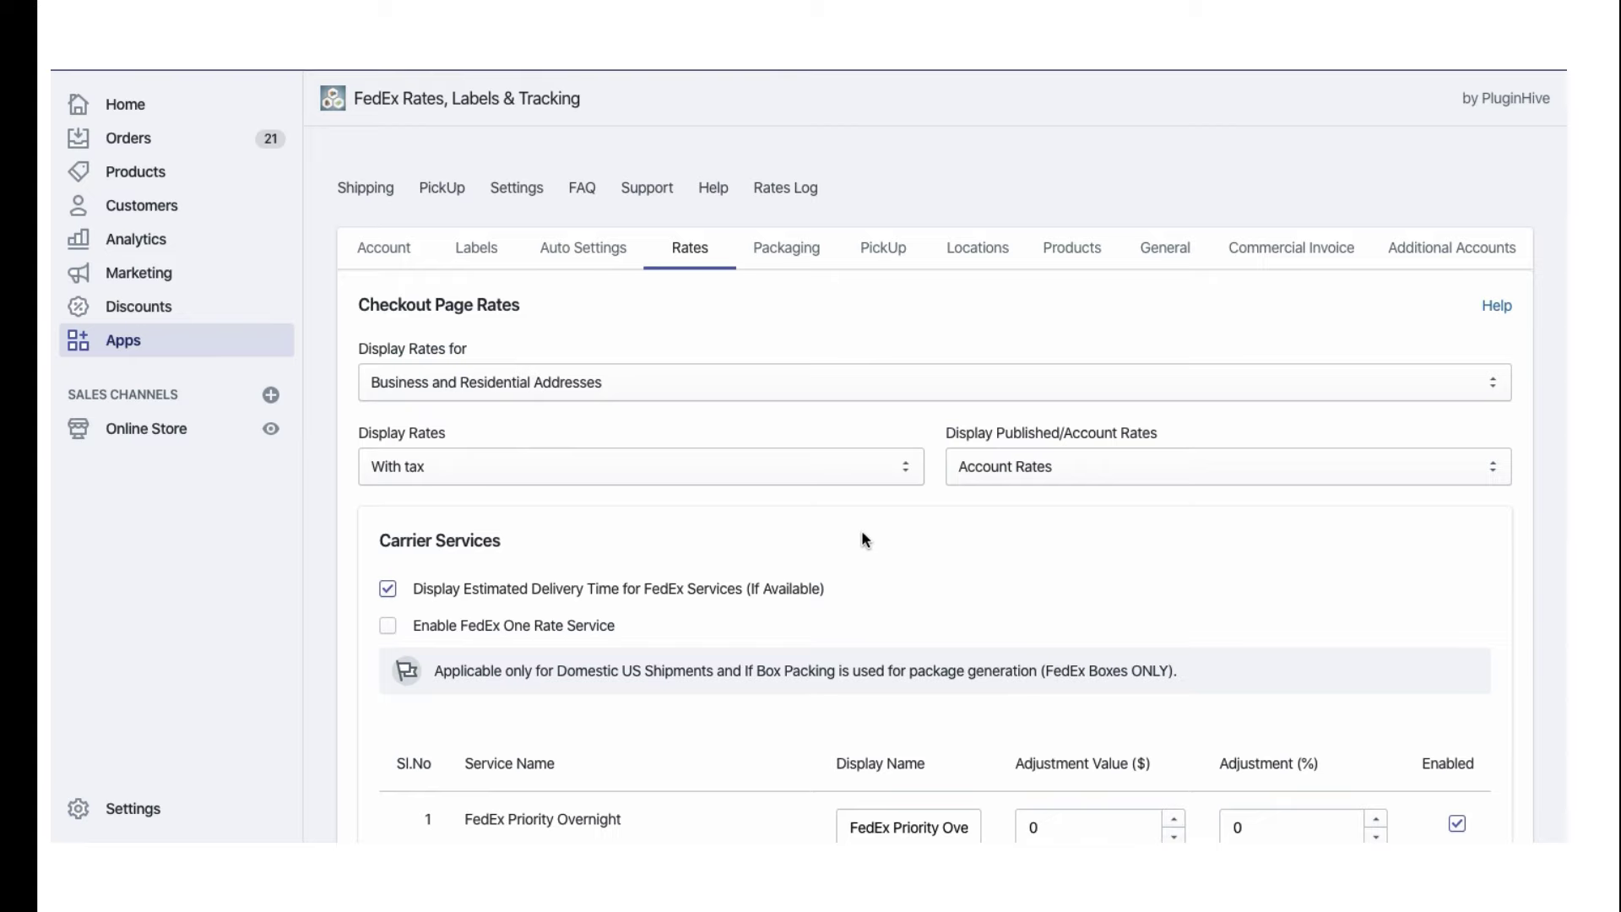
Check out with FedEx Priority Overnight, after reviewing the tax display options, and continue to payment
click(895, 478)
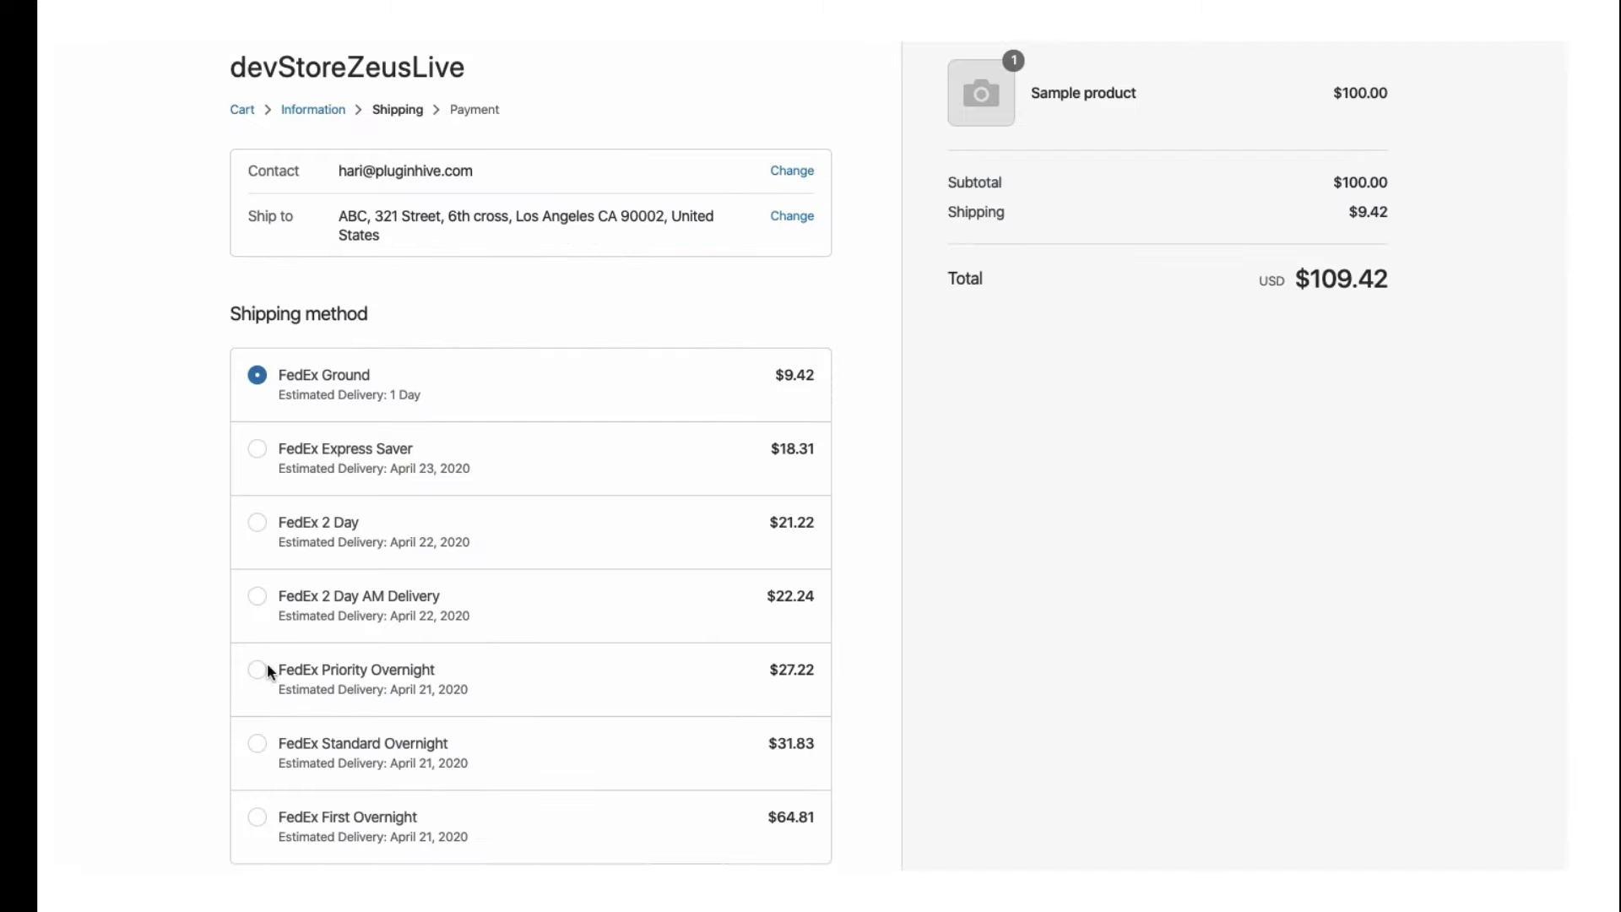
click(258, 676)
scroll(941, 708, down, 3)
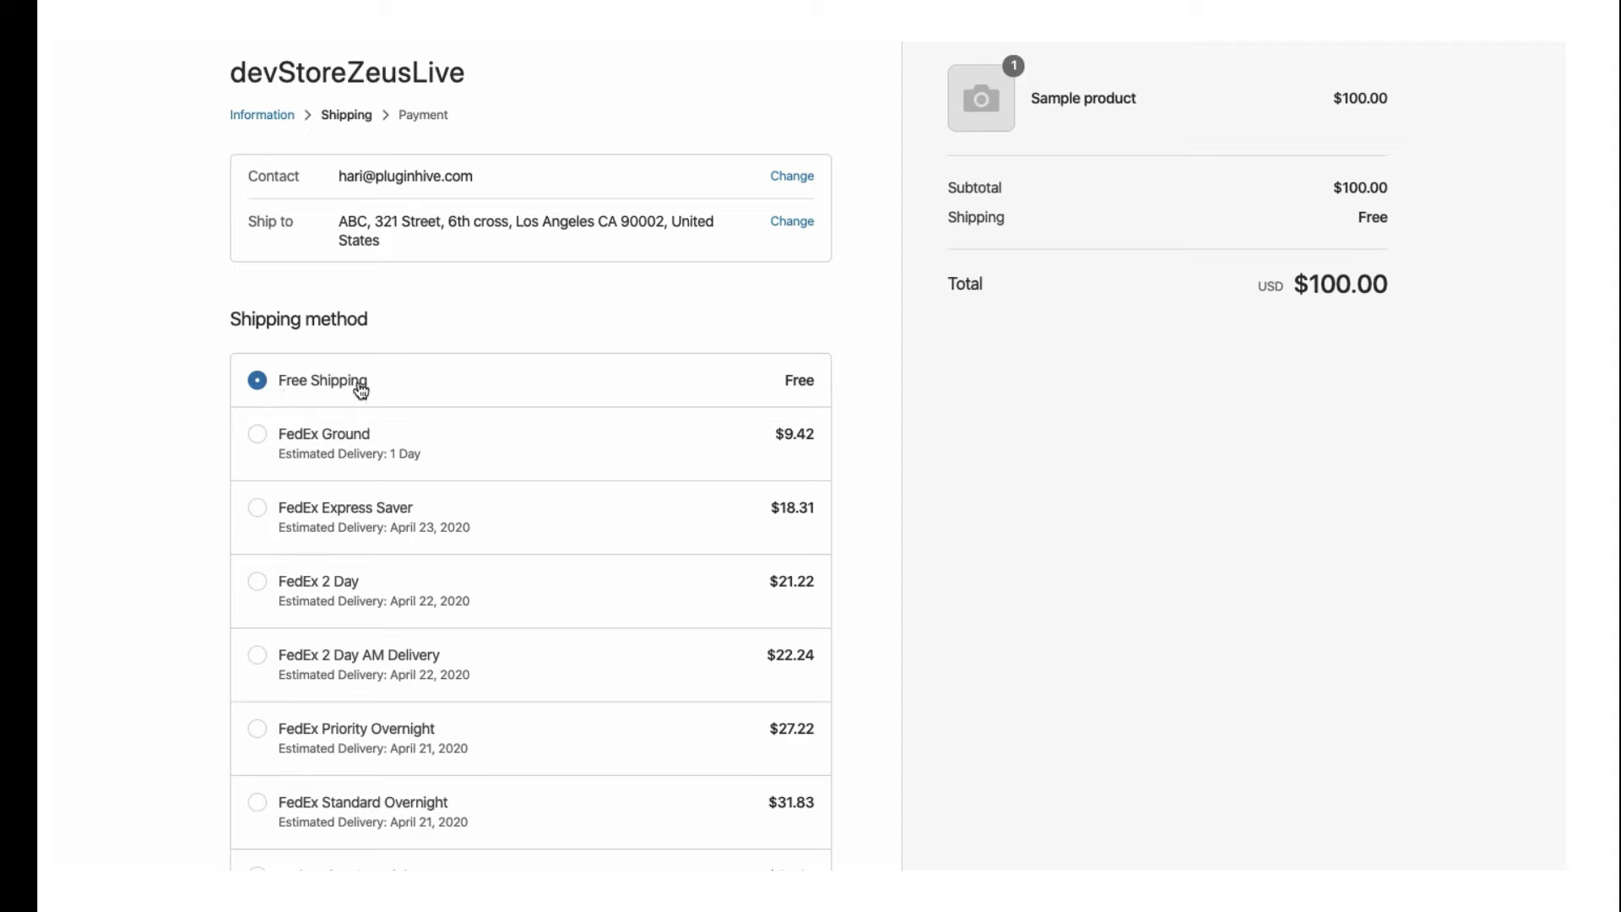
scroll(760, 570, down, 4)
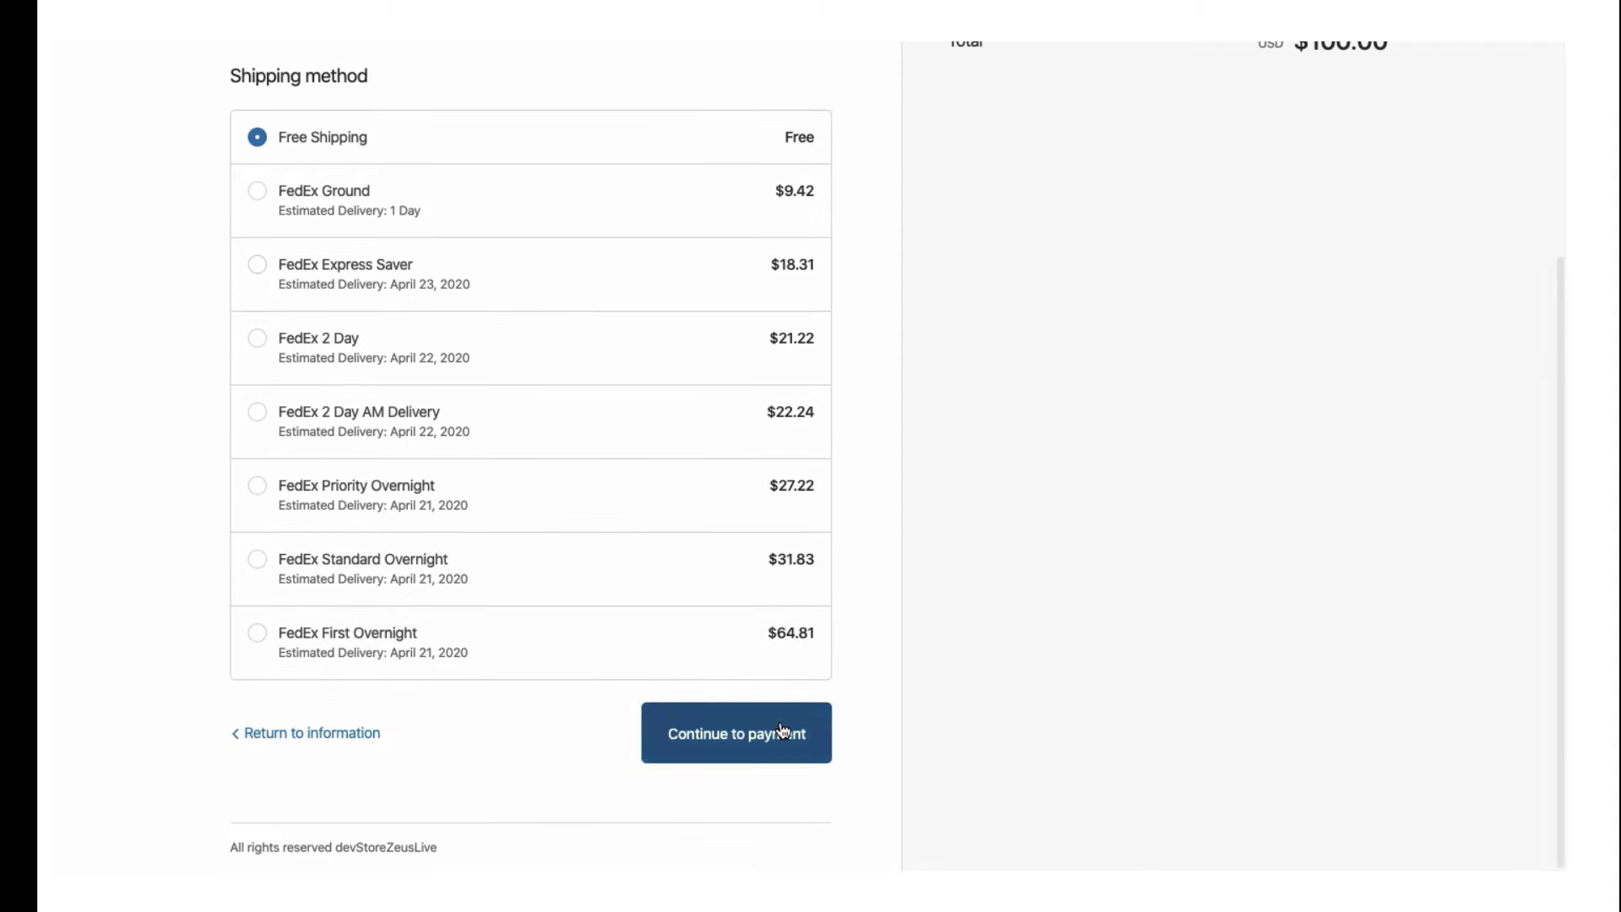
click(735, 731)
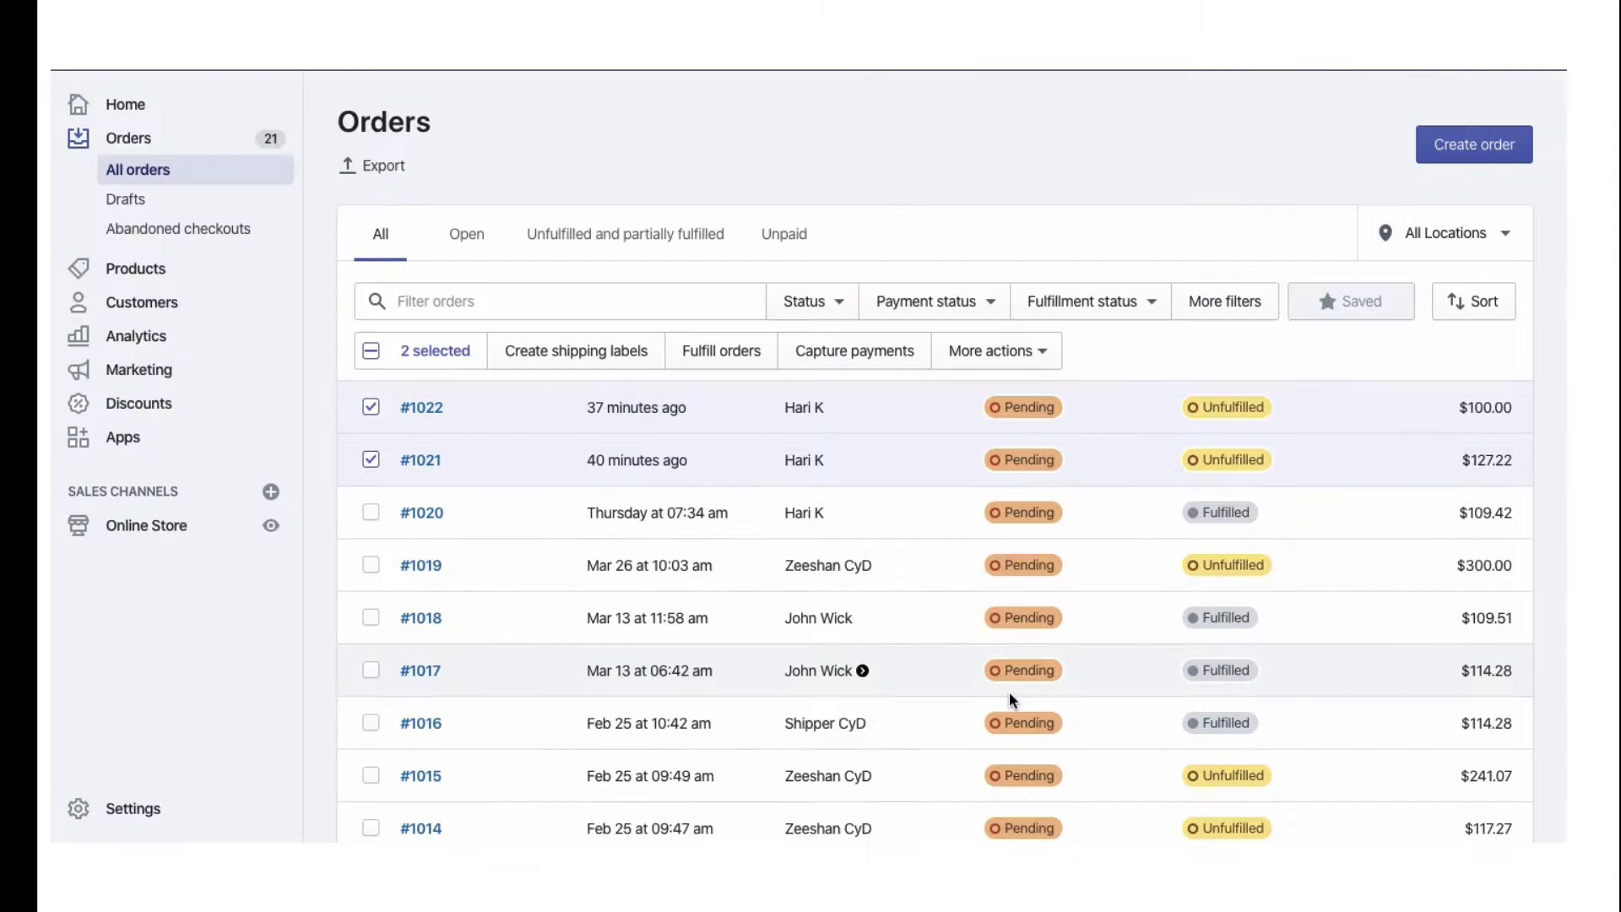
Auto-generate FedEx labels for orders #1021 and #1022, review #1021's label, and print the labels
click(1040, 353)
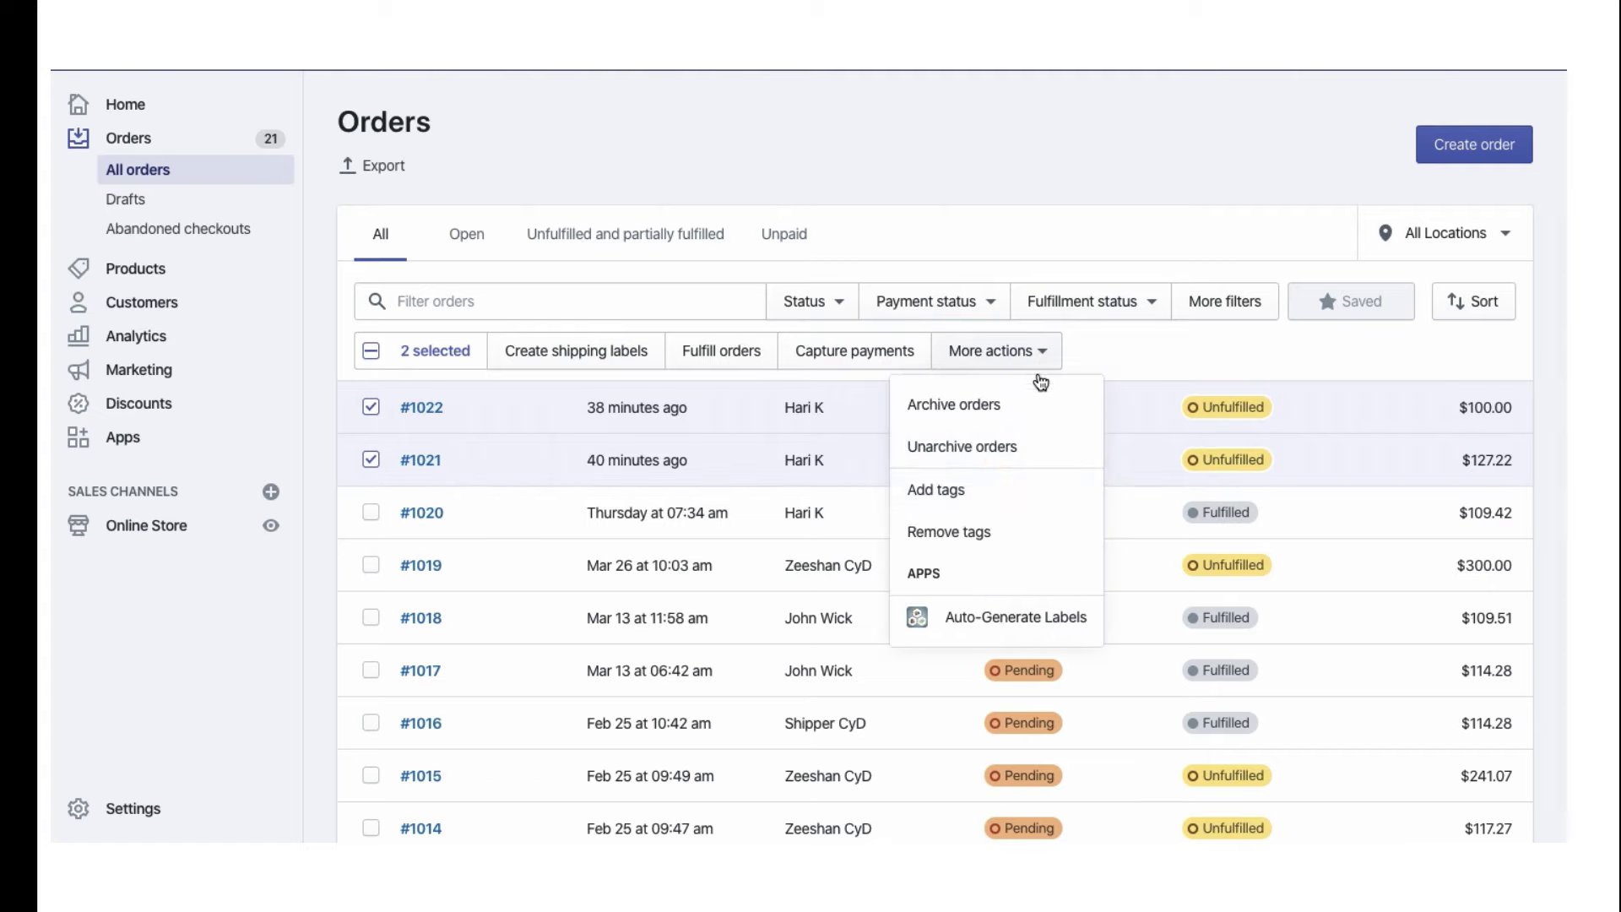
click(1011, 621)
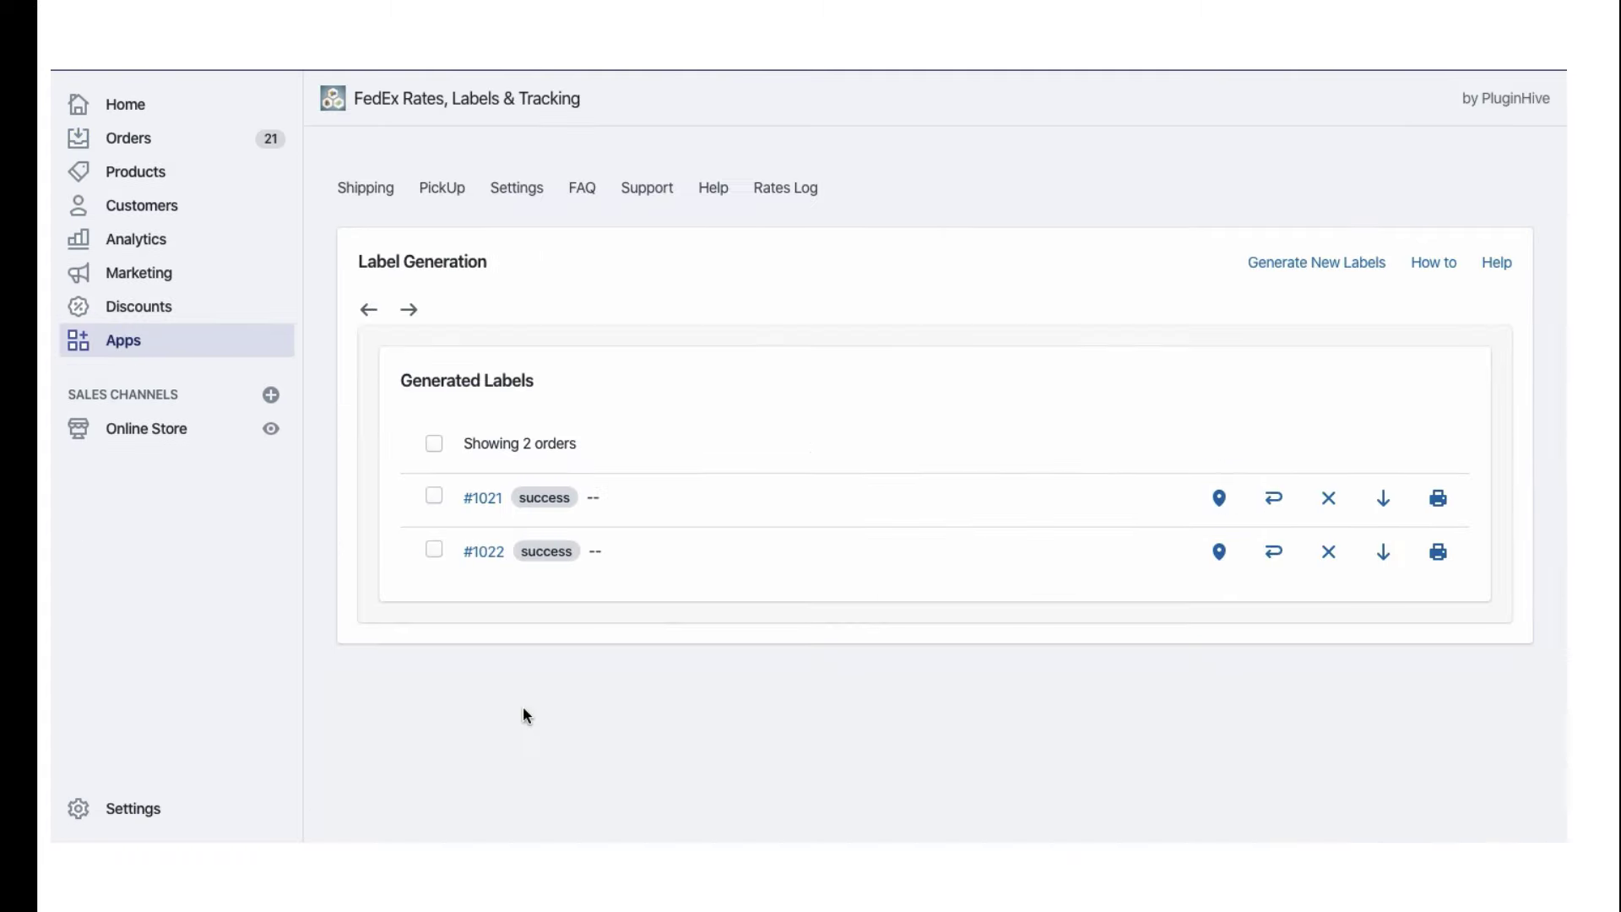
click(484, 500)
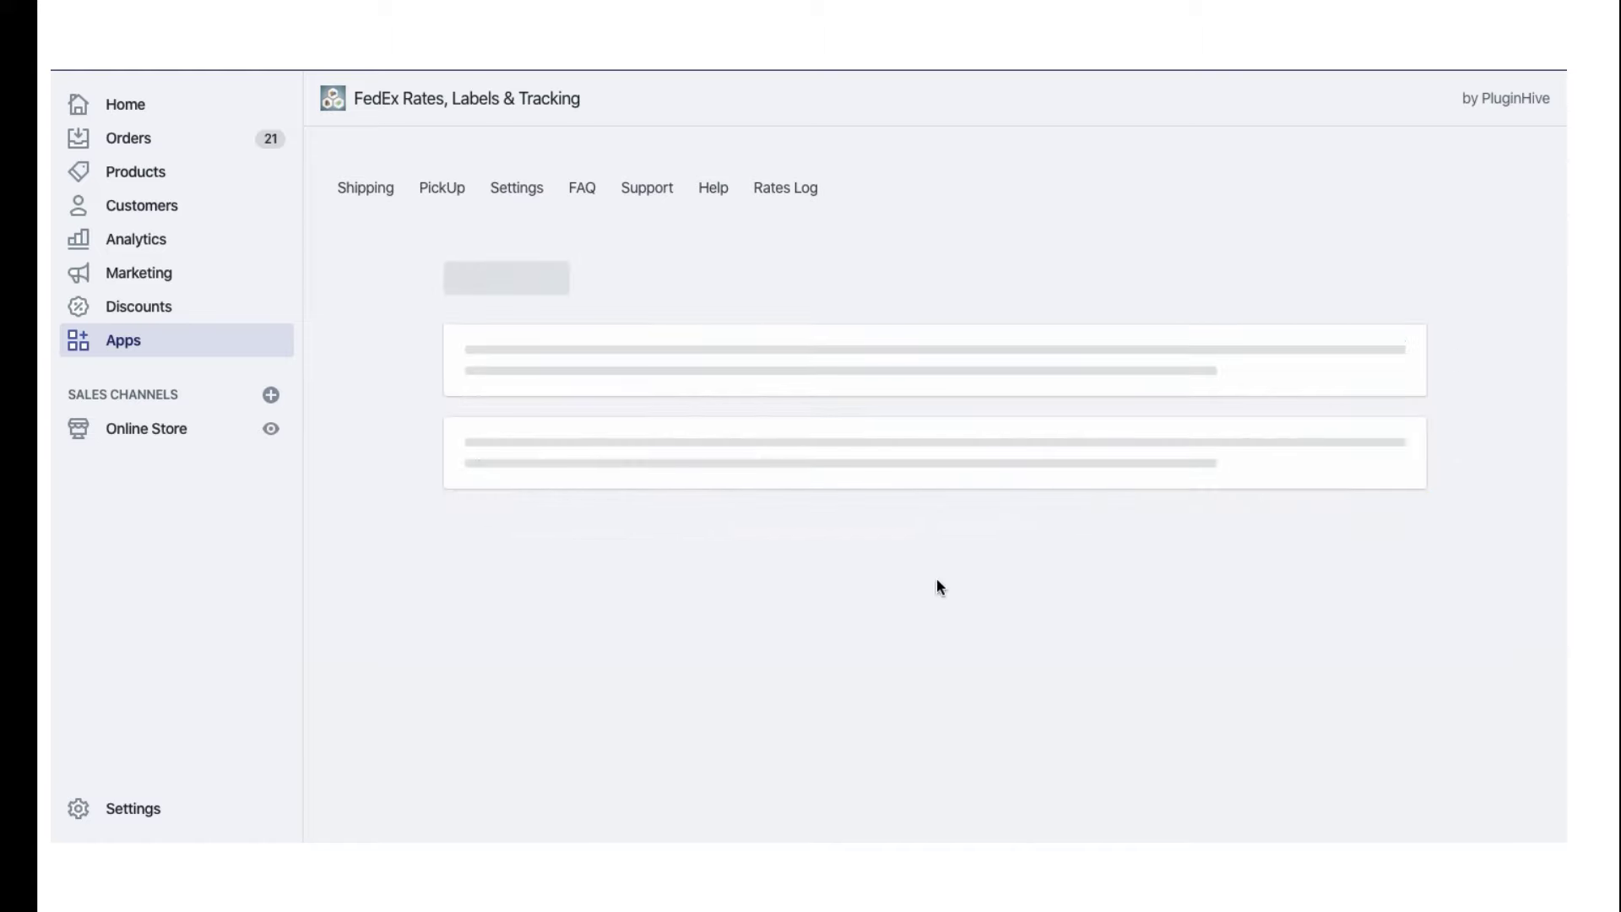
scroll(939, 586, down, 1)
scroll(939, 586, down, 5)
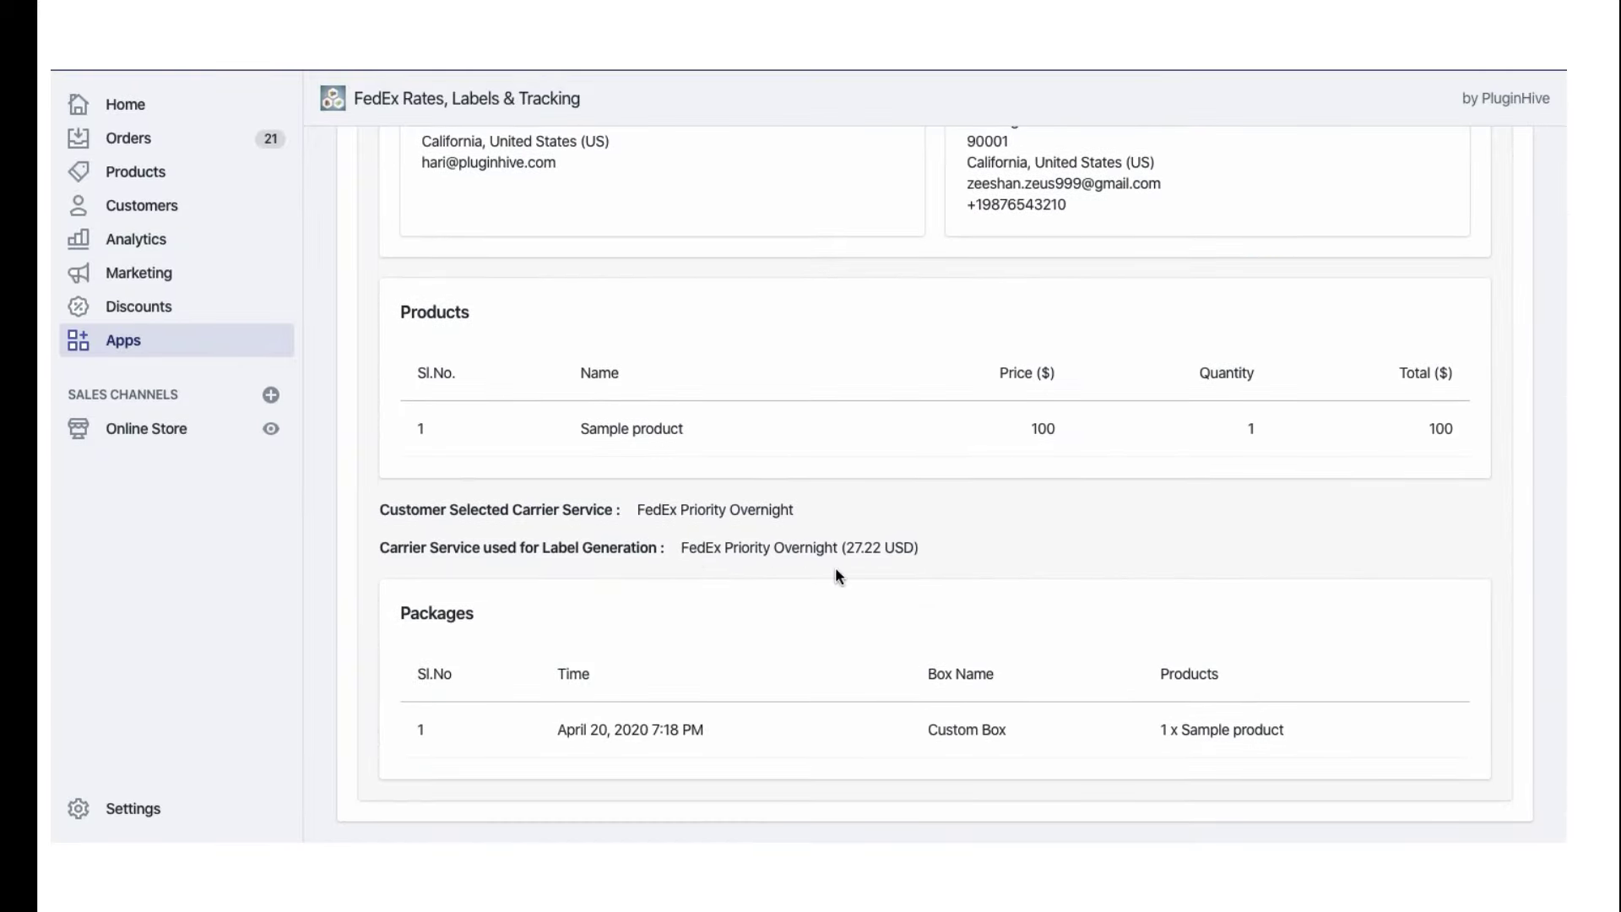
key(alt+Left)
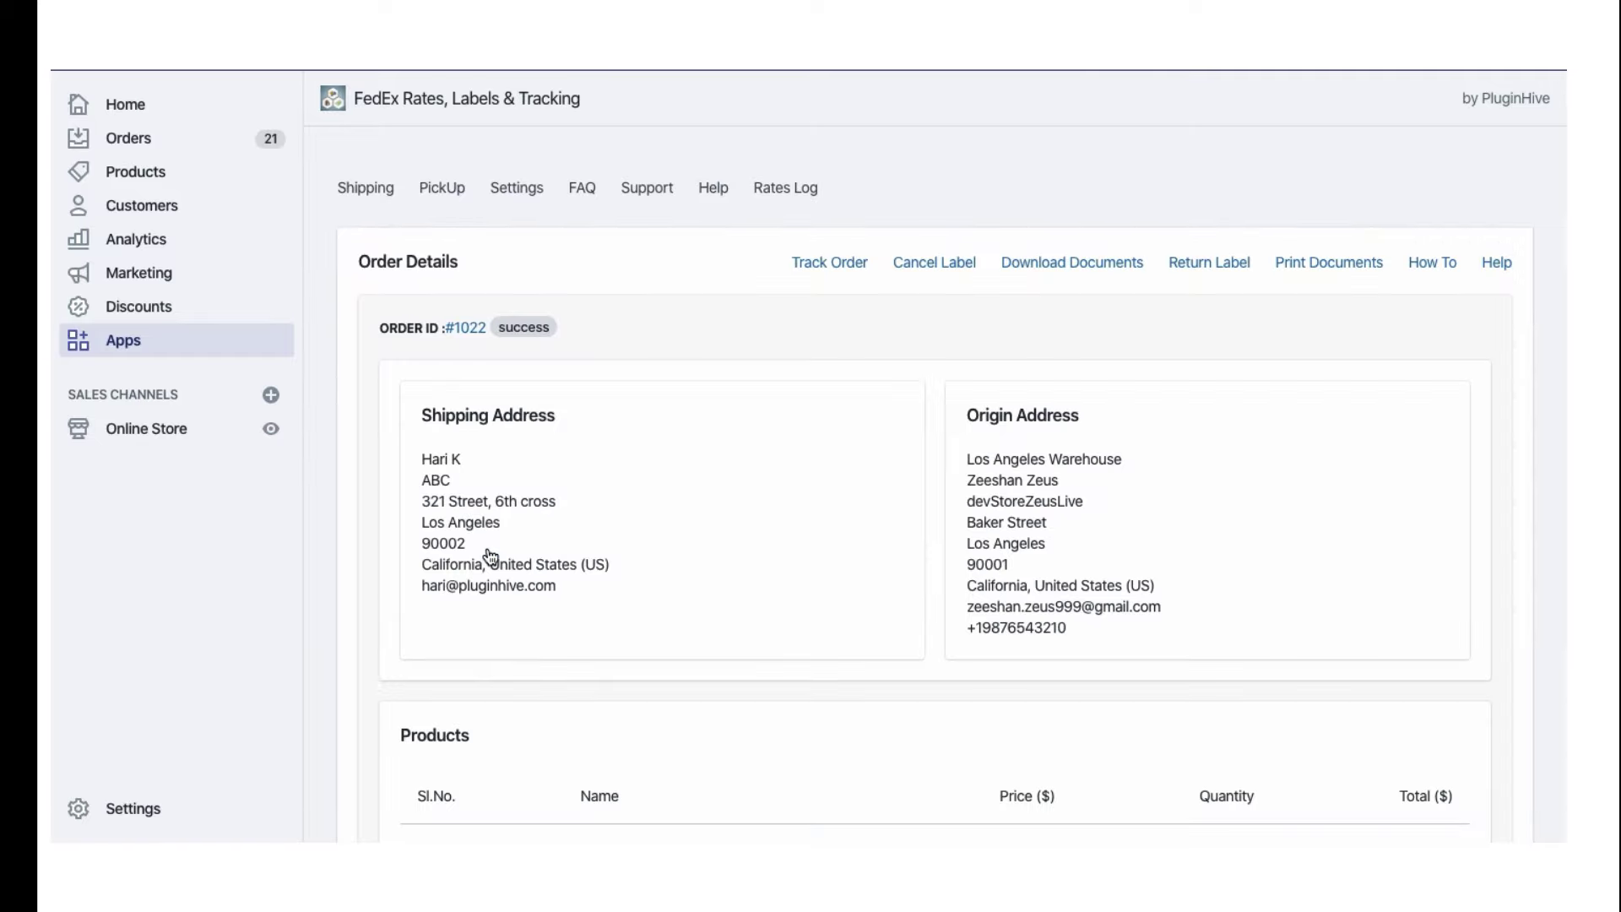
scroll(832, 612, down, 2)
scroll(831, 612, down, 3)
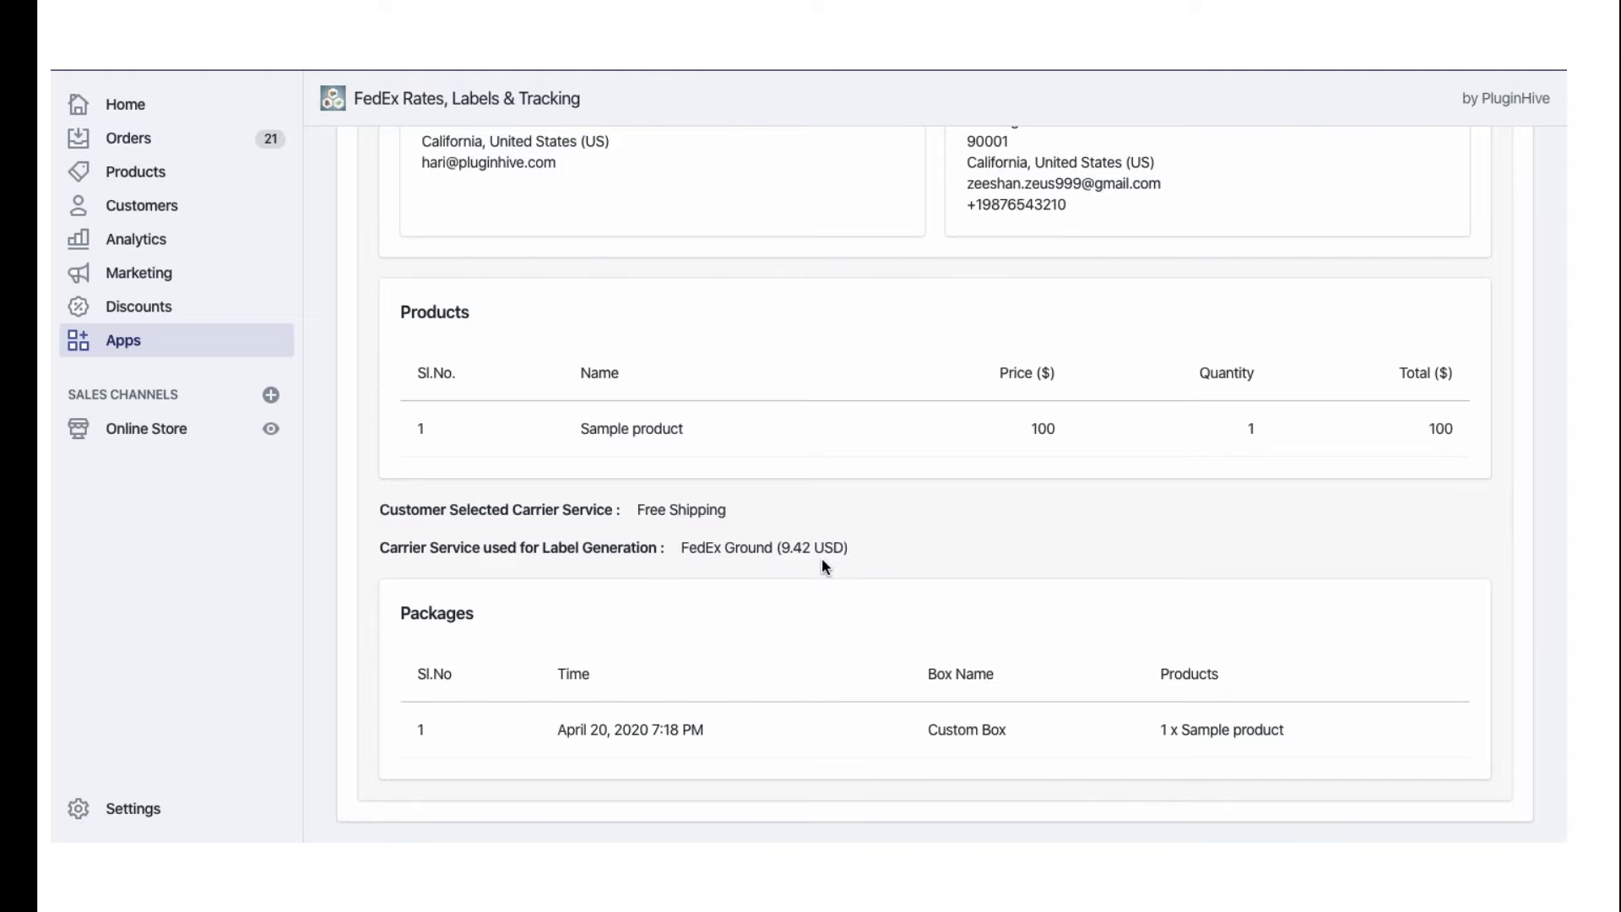
key(alt+Left)
click(1186, 448)
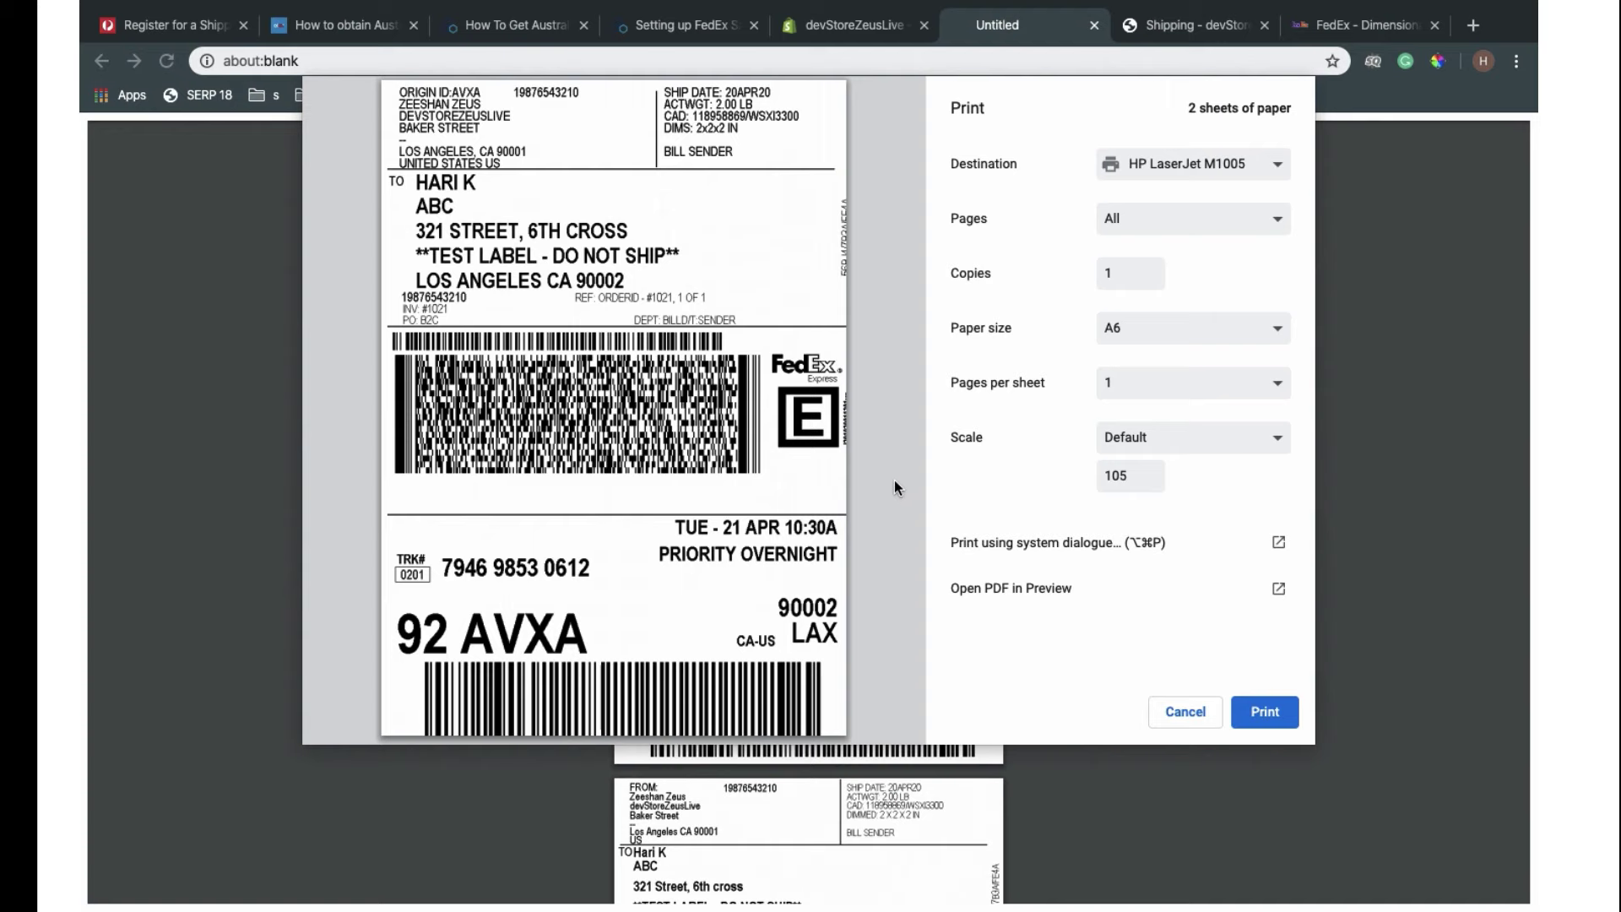
scroll(895, 487, down, 3)
scroll(894, 486, down, 3)
scroll(894, 486, down, 2)
scroll(894, 486, down, 2)
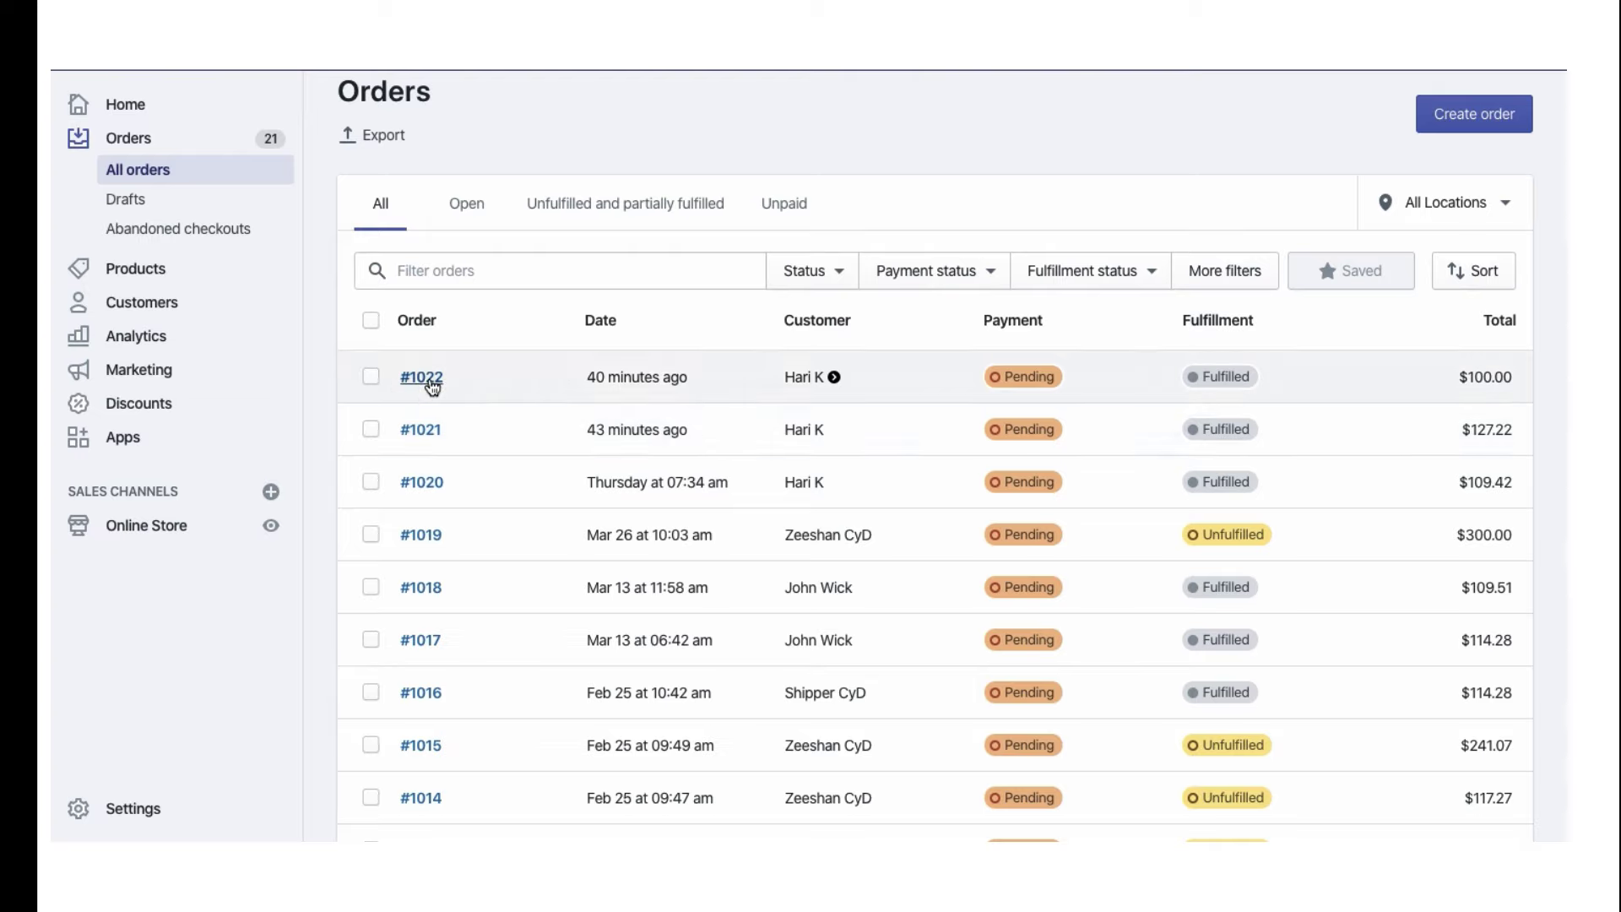
Open the details of order #1022
click(430, 376)
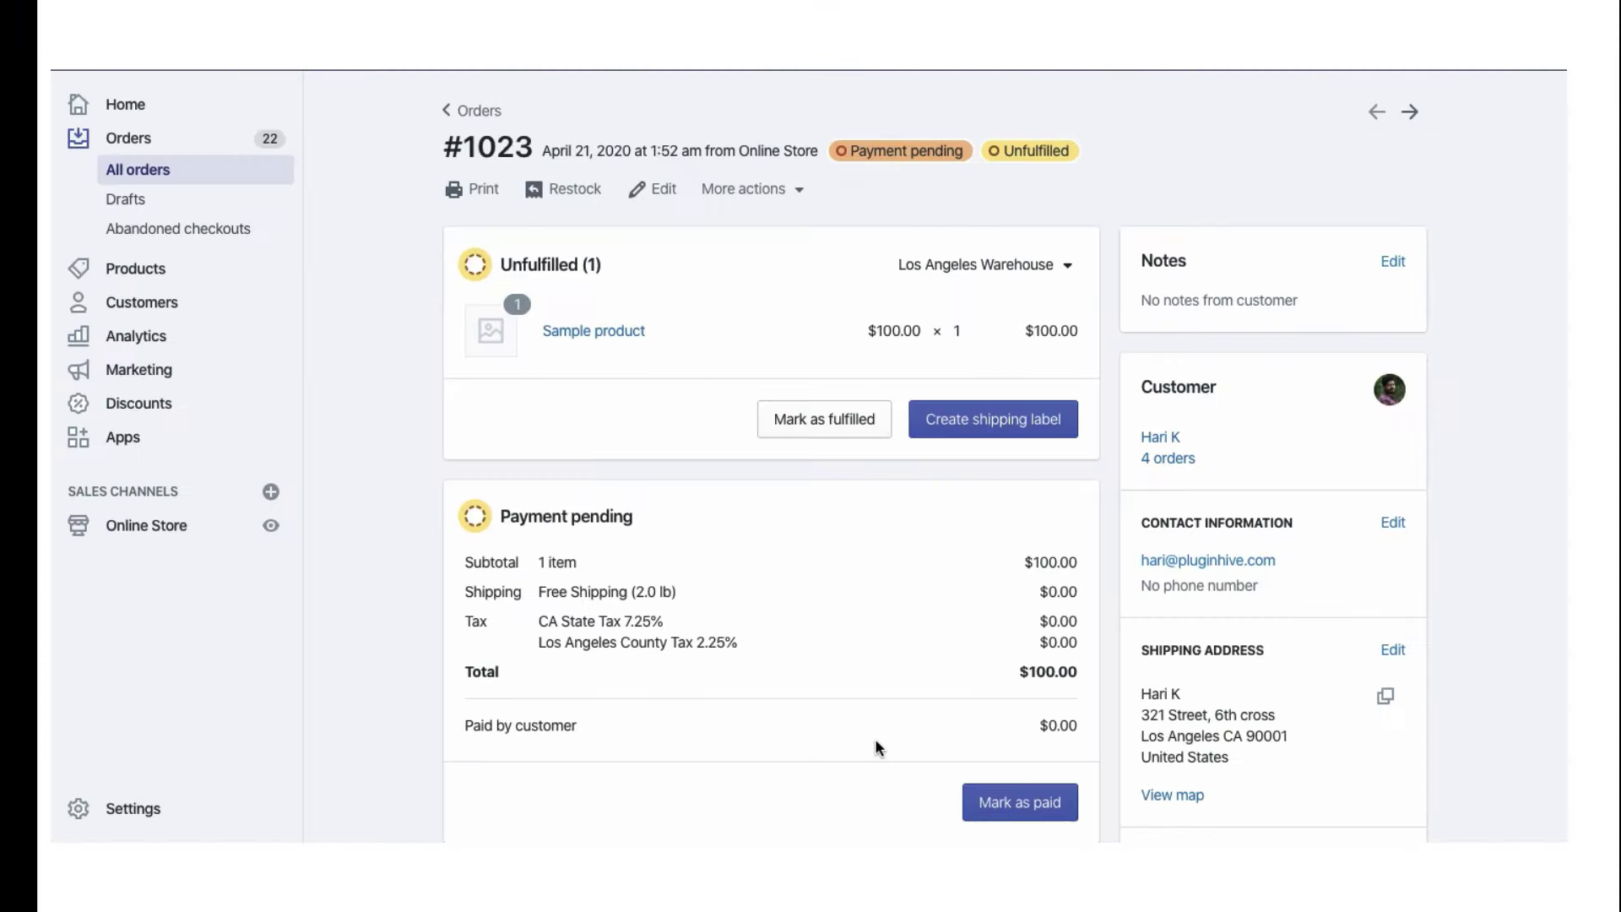
scroll(875, 739, down, 2)
scroll(875, 738, down, 3)
scroll(876, 740, down, 1)
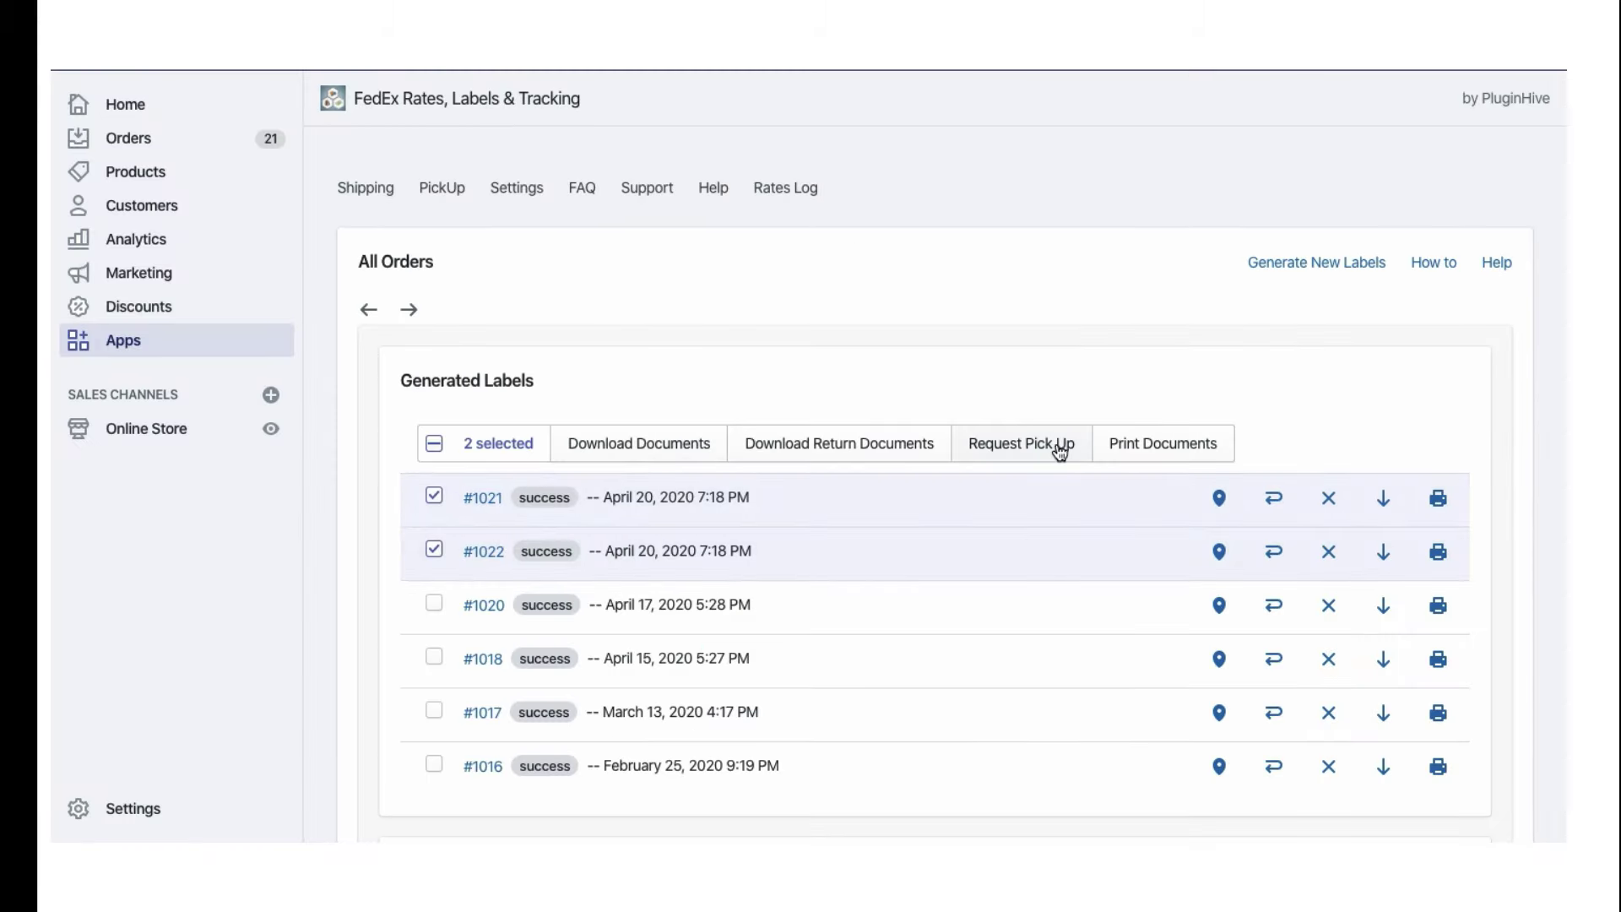
Request a FedEx pickup for the selected orders #1021 and #1022
click(1059, 446)
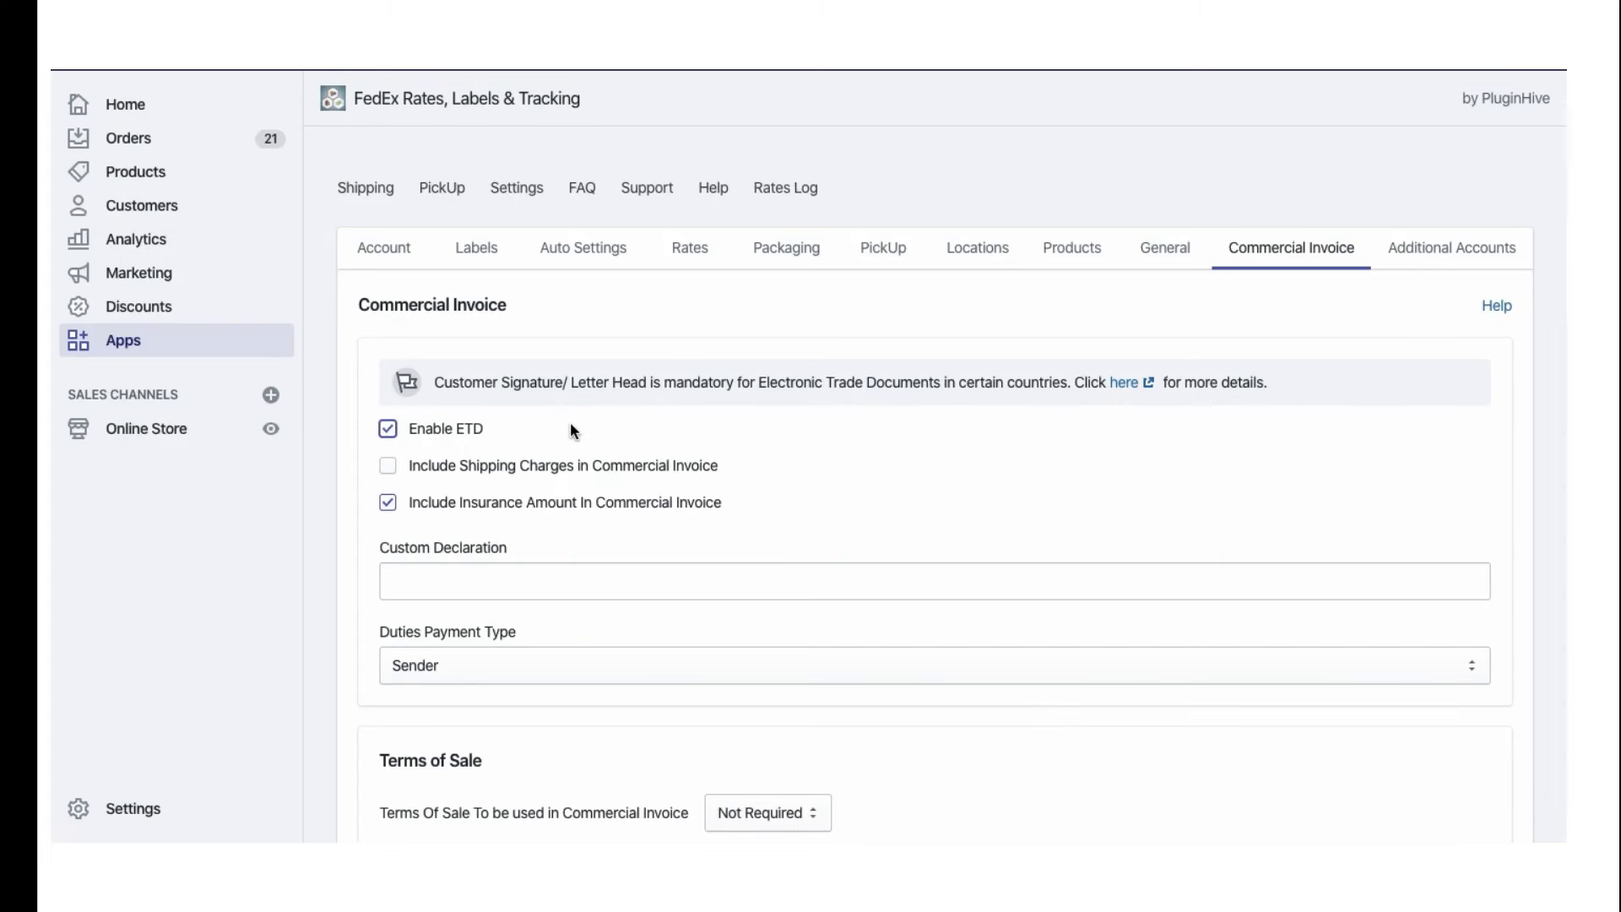
scroll(614, 427, down, 5)
scroll(617, 436, down, 3)
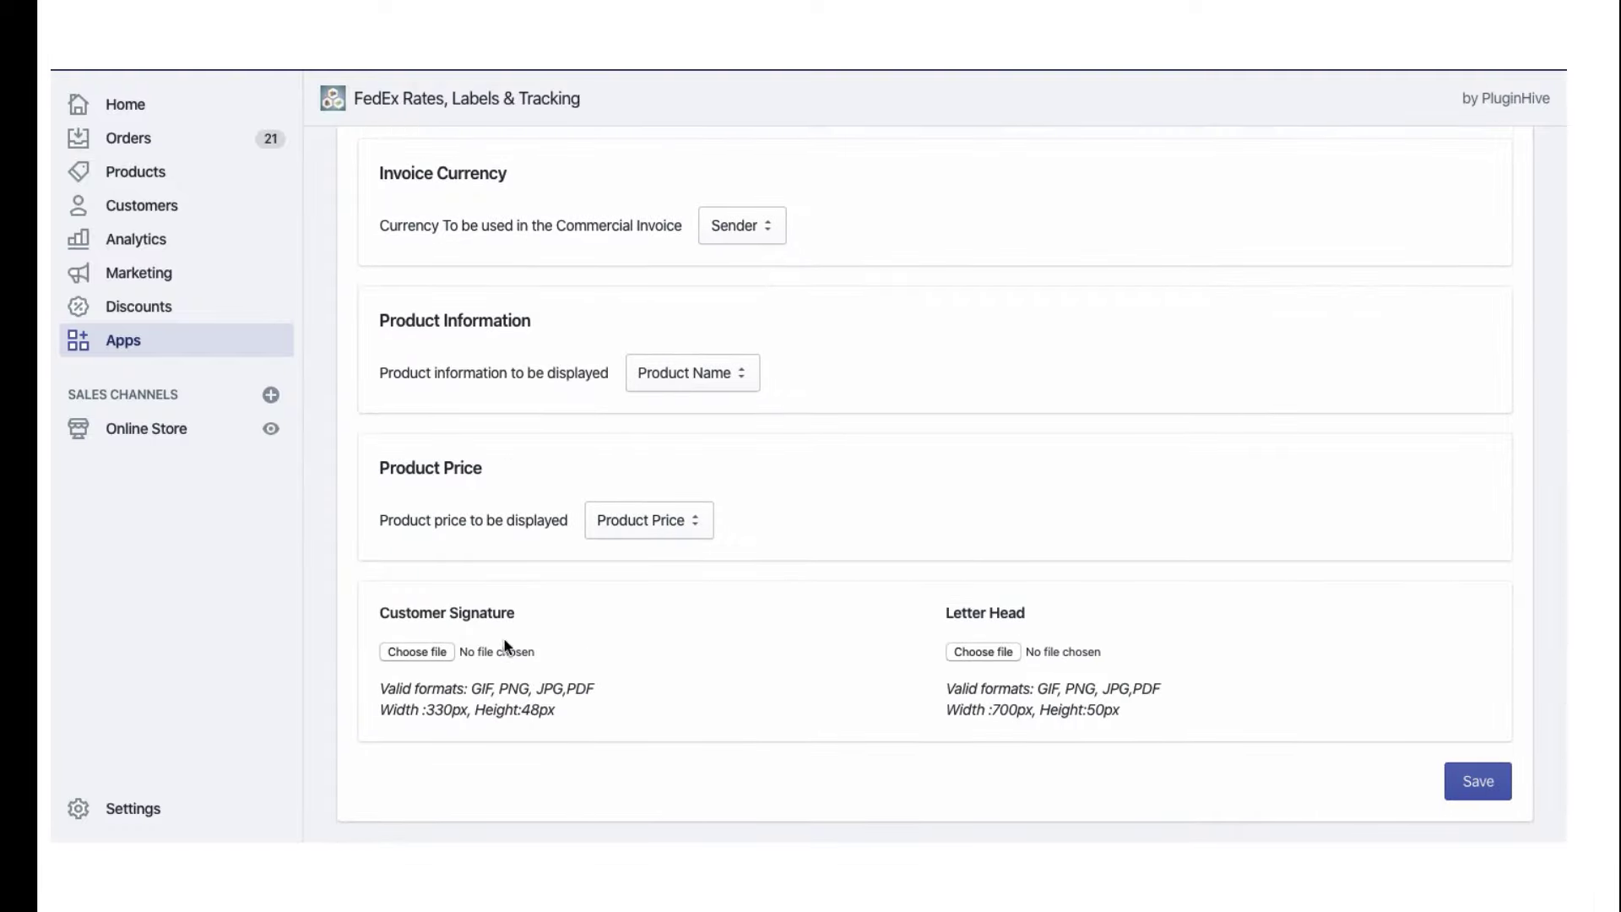
scroll(481, 618, up, 10)
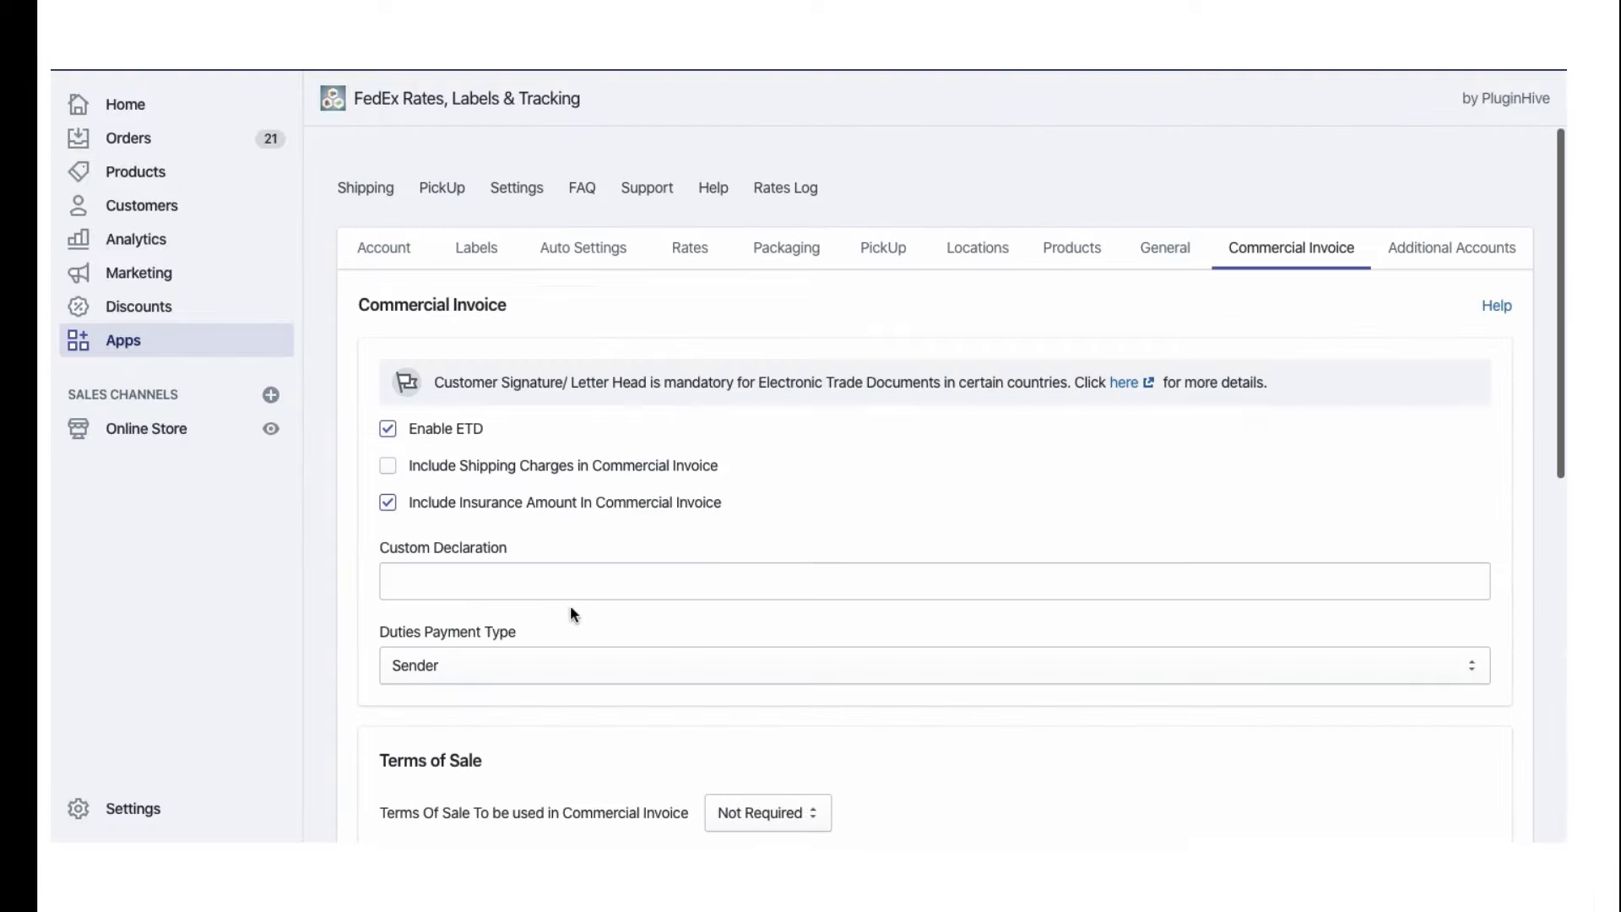
Switch duties payment to Recipient and back to Sender, then check product price display options
click(553, 659)
click(553, 686)
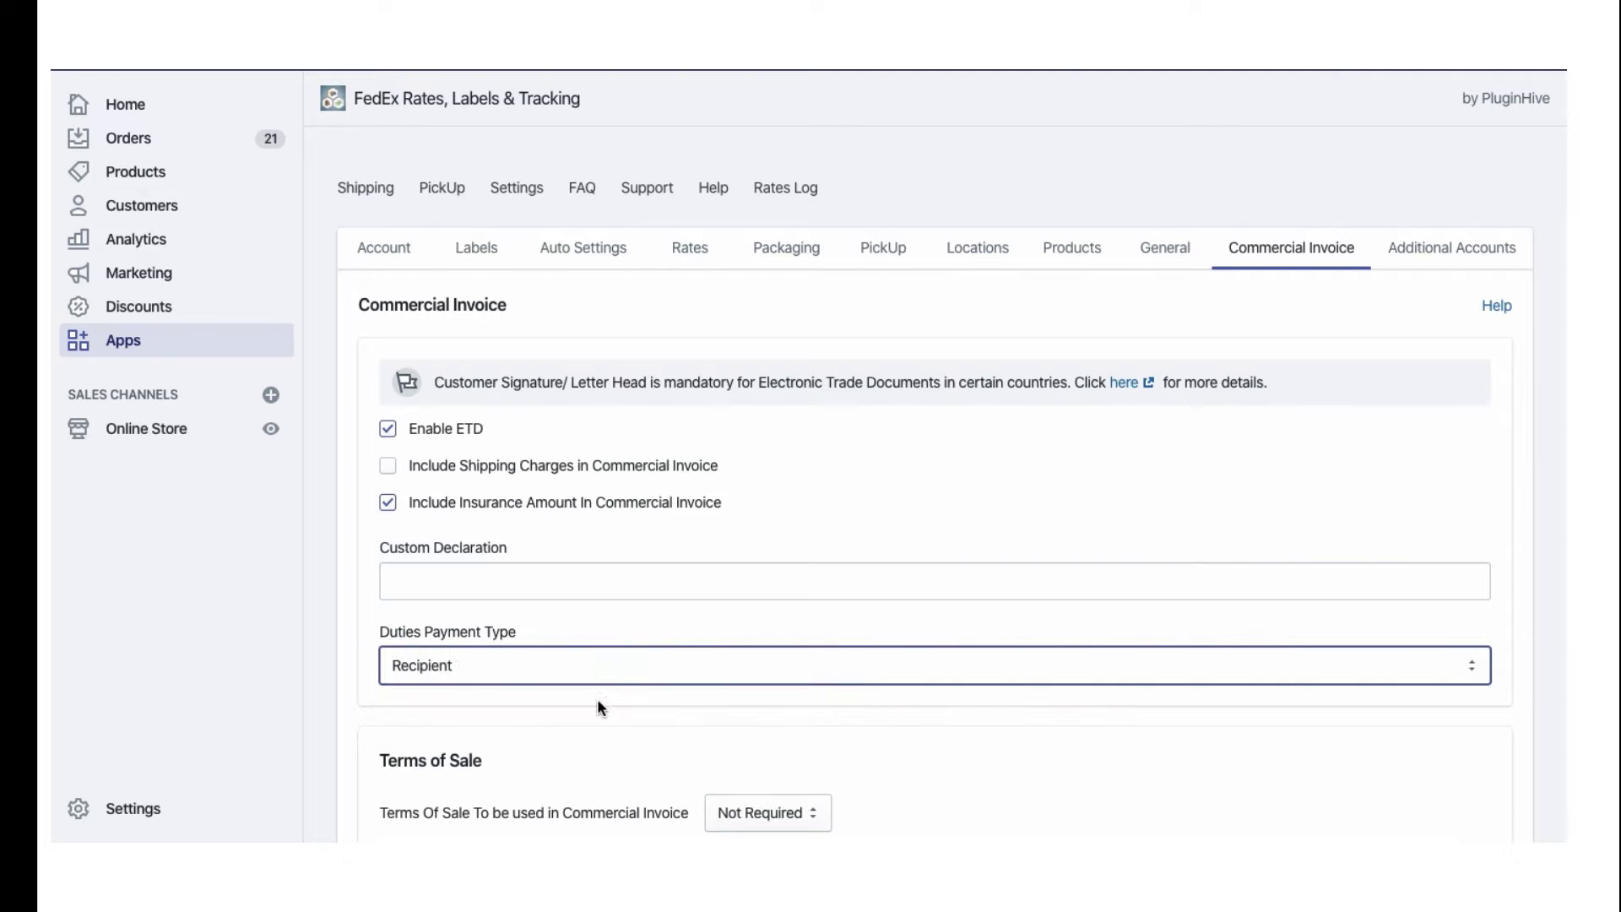
click(695, 670)
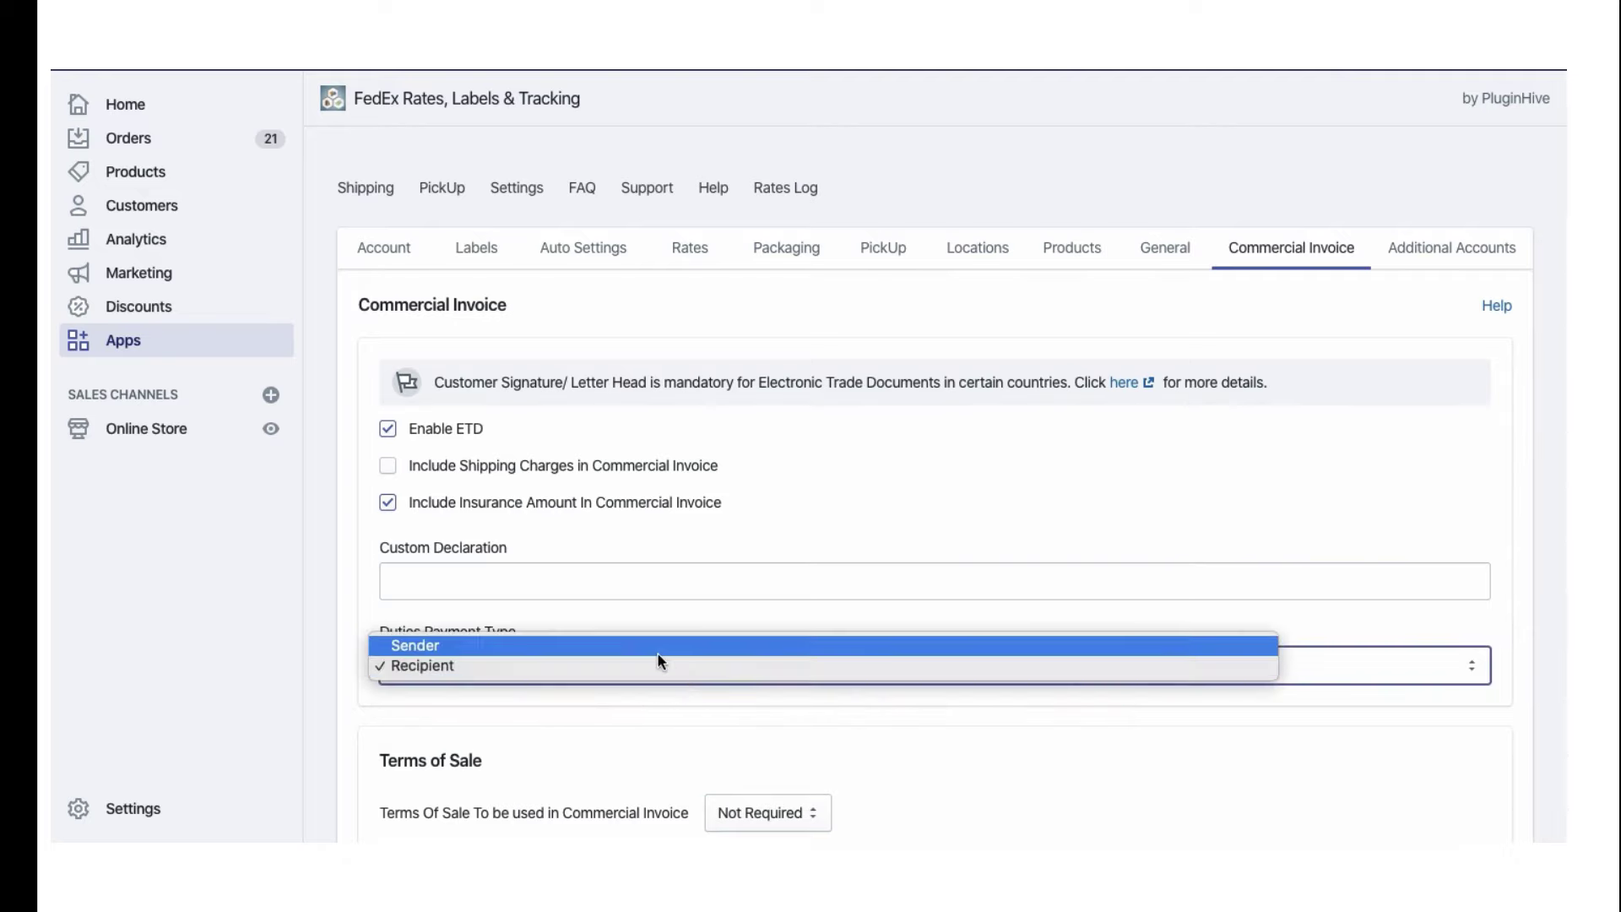
click(658, 648)
scroll(814, 737, down, 3)
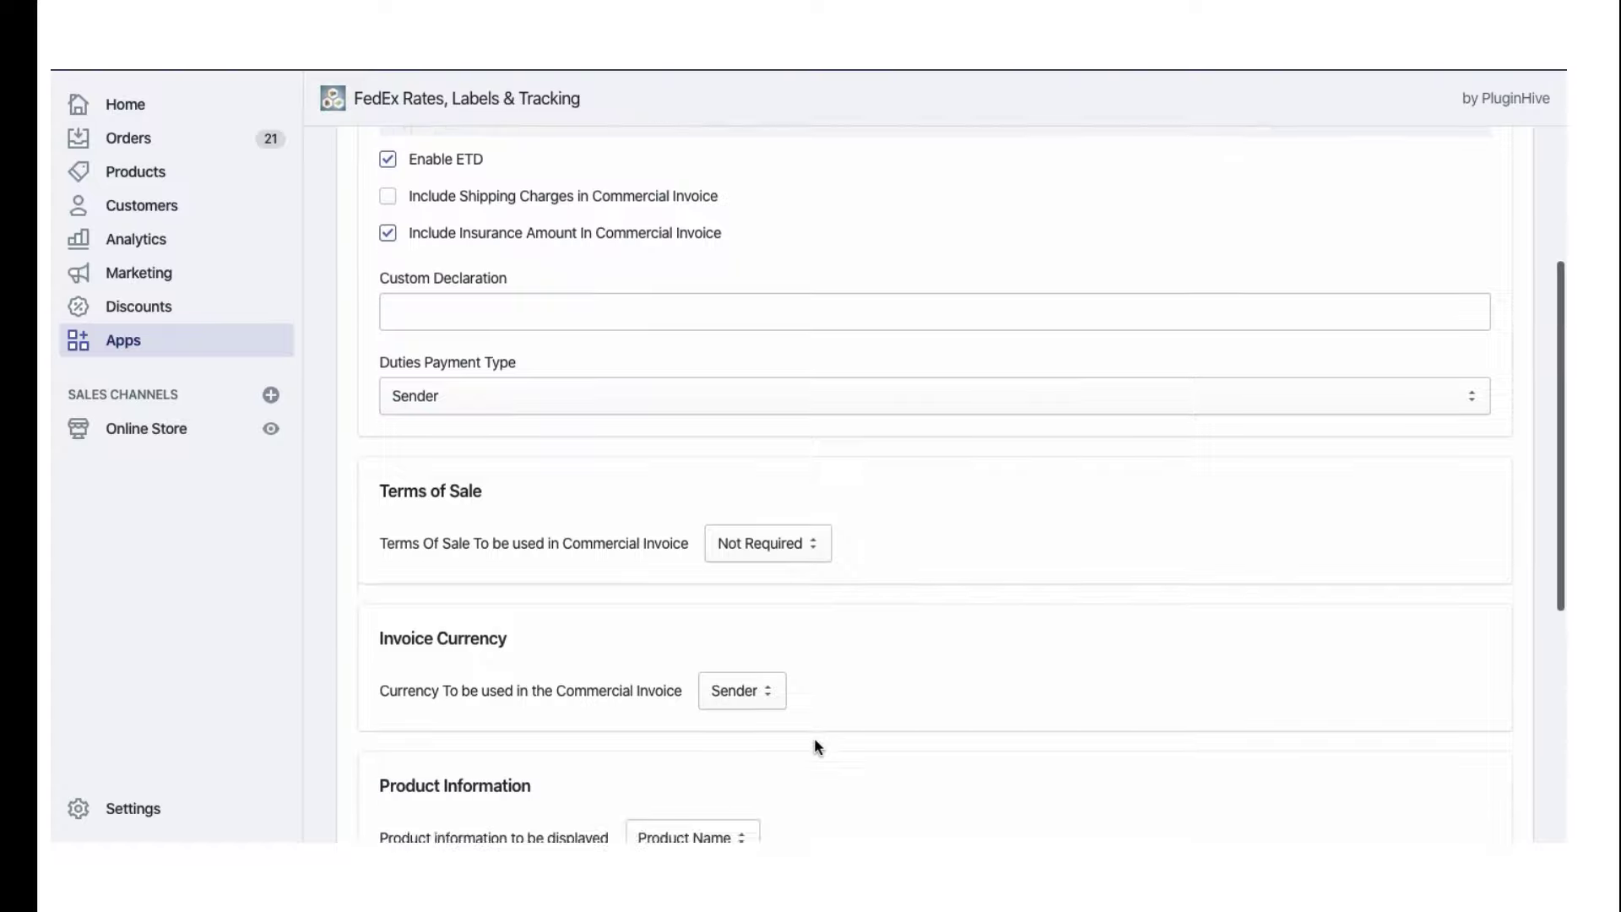
scroll(814, 746, down, 2)
scroll(814, 746, down, 2)
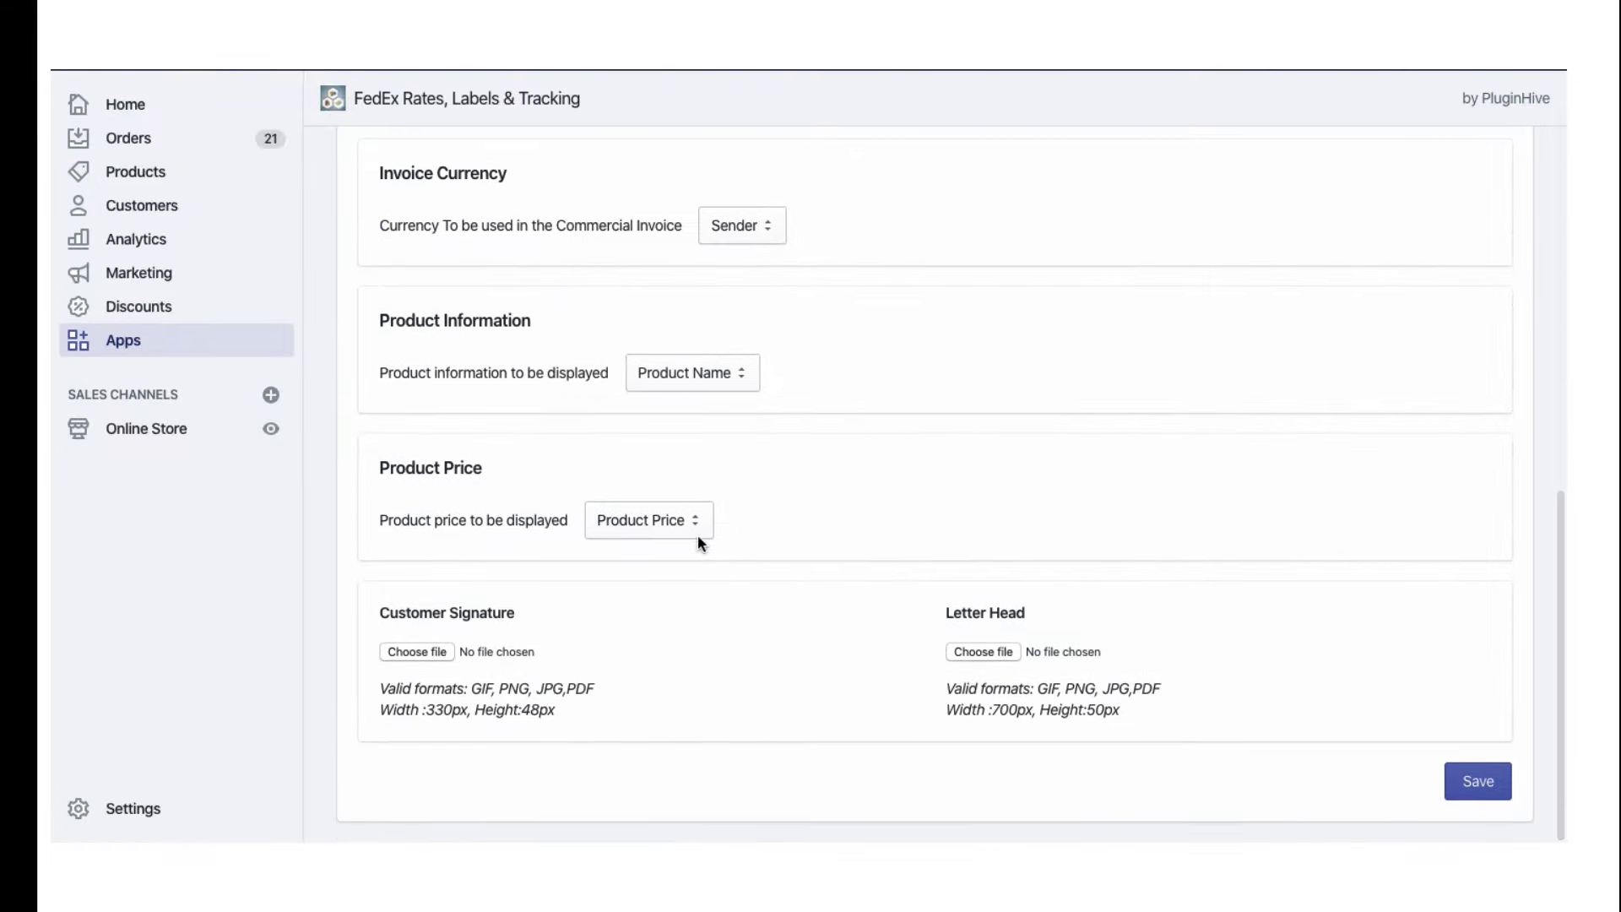
click(693, 522)
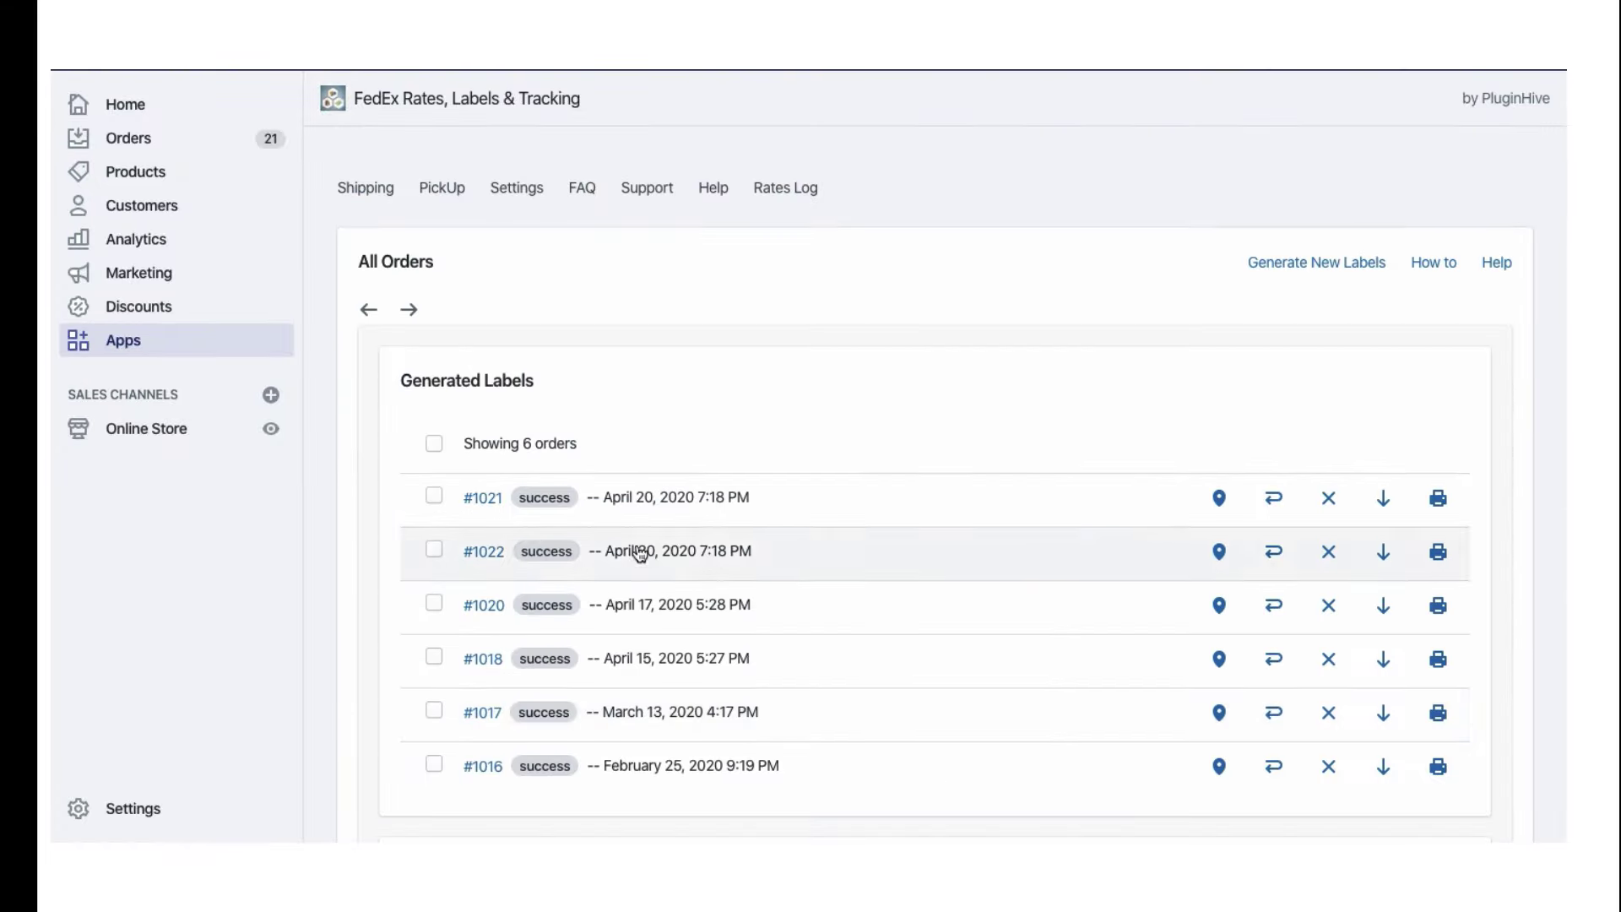
Create a FedEx return label for order #1021 with return quantity 1 after refreshing rates
click(1273, 498)
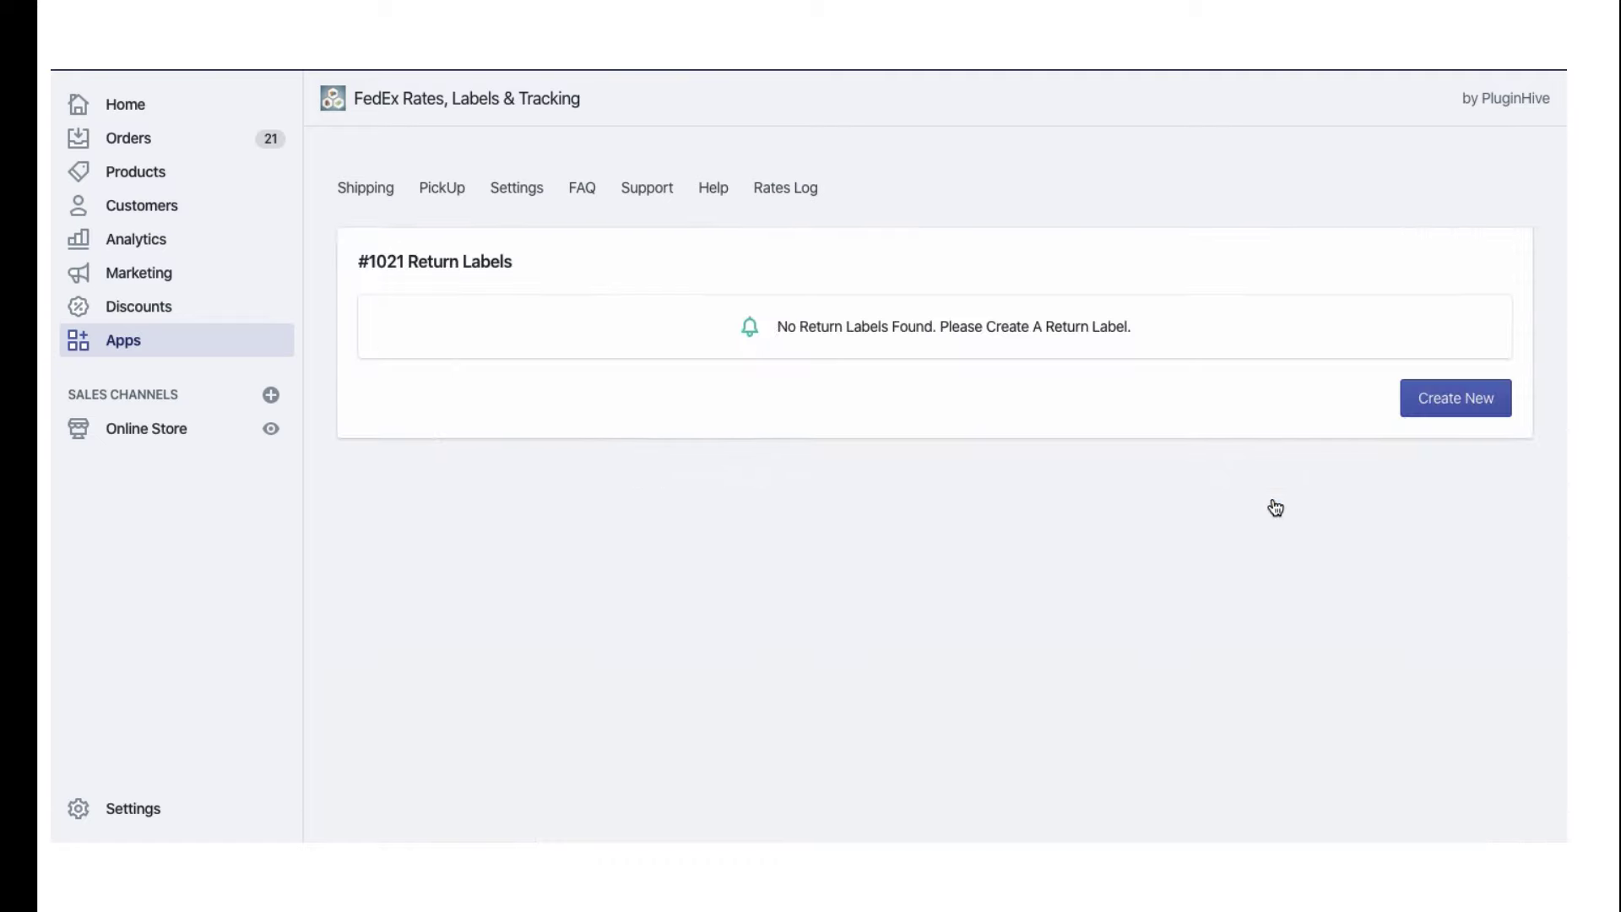
click(1447, 408)
click(1224, 466)
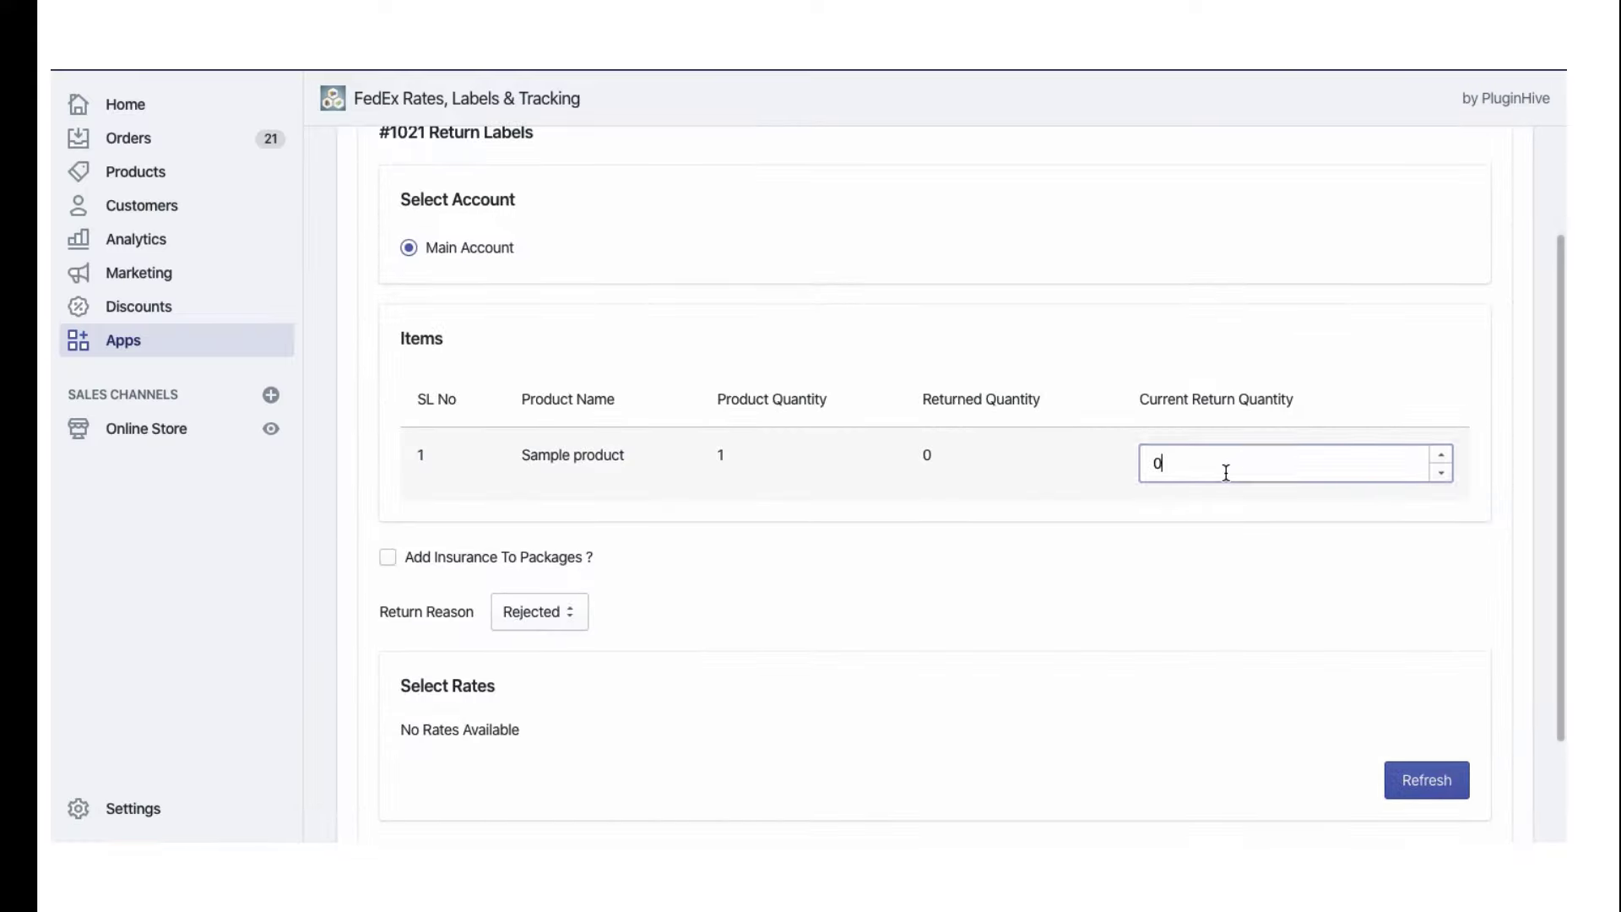
key(BackSpace)
text(1)
click(1141, 582)
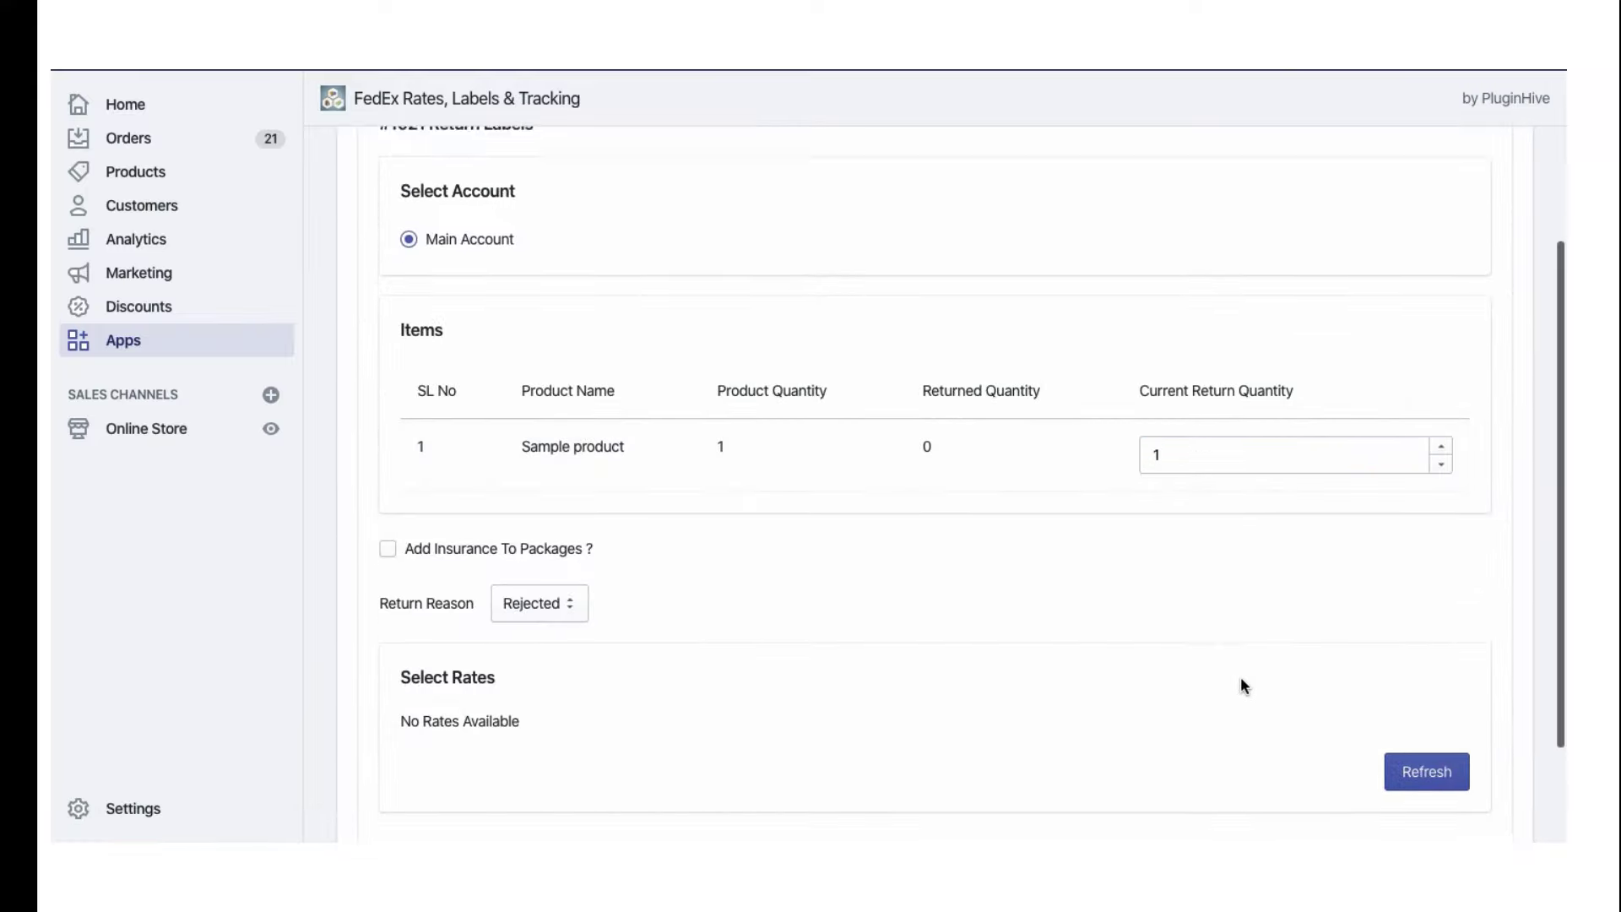
scroll(1239, 676, down, 3)
click(976, 745)
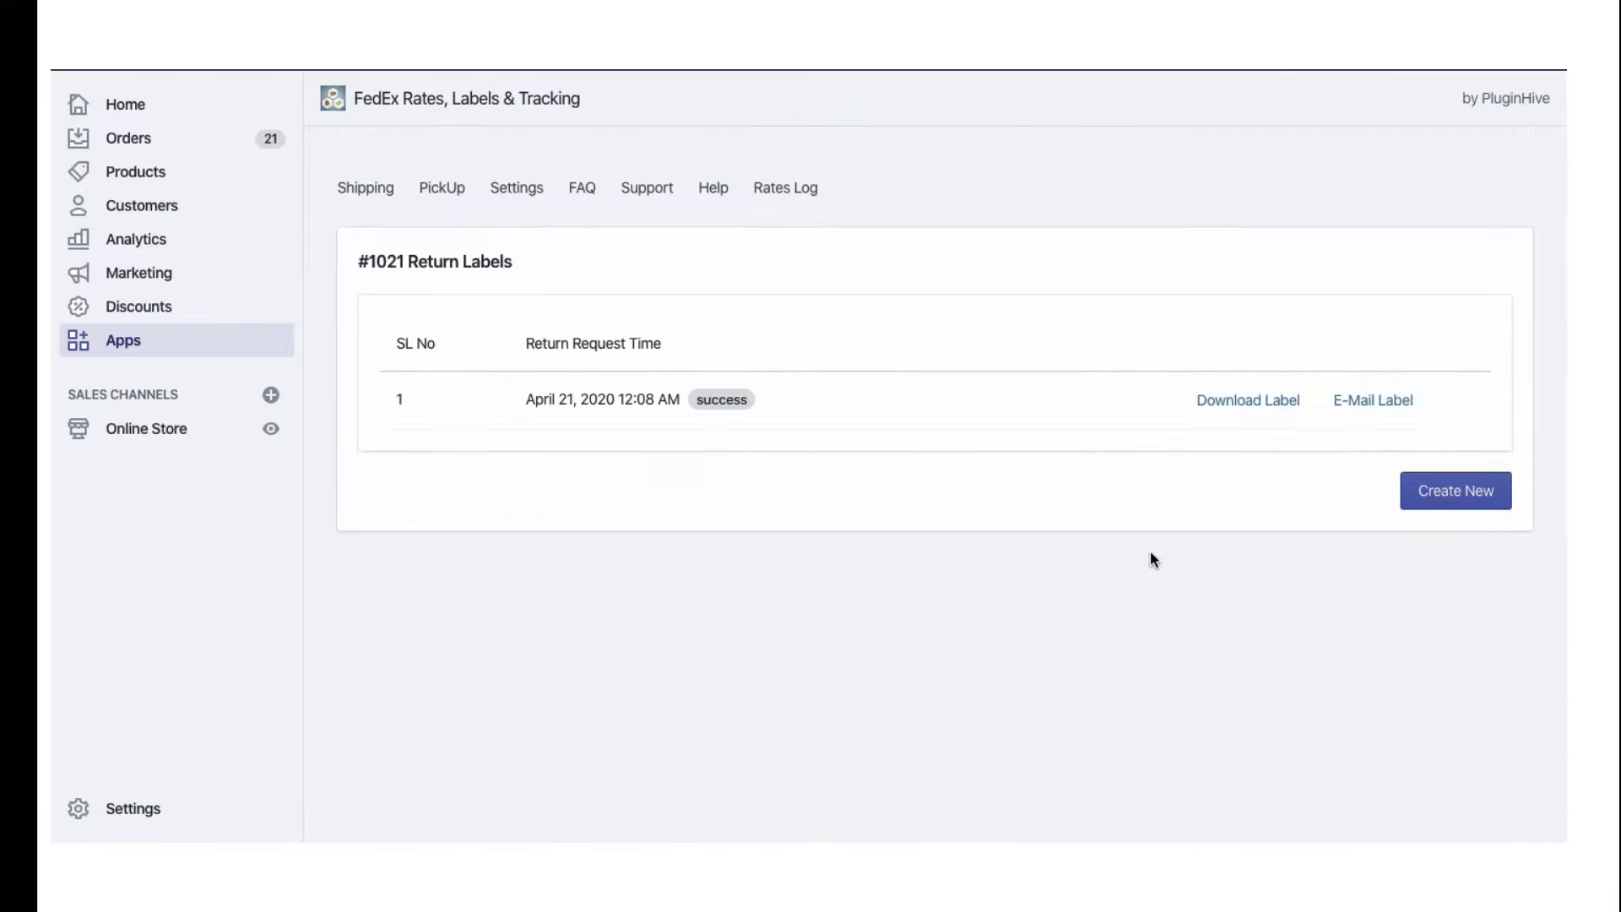
Open Sample product's shipping details, edit its declared value, and keep signature per general settings
click(609, 486)
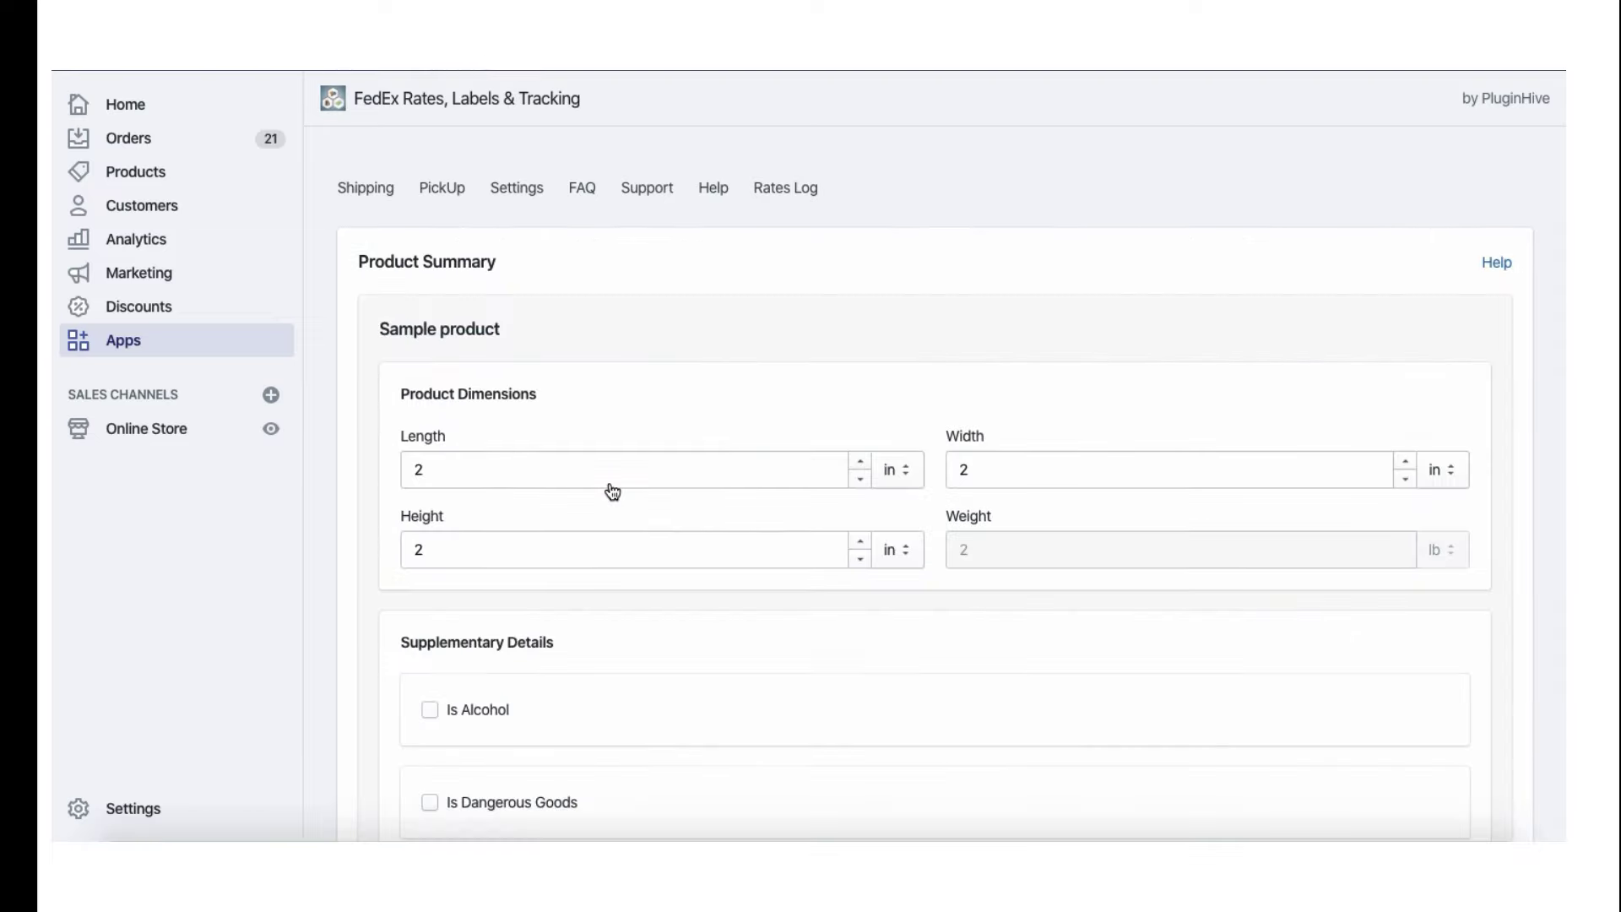
scroll(832, 694, down, 1)
scroll(833, 695, down, 4)
scroll(831, 698, down, 2)
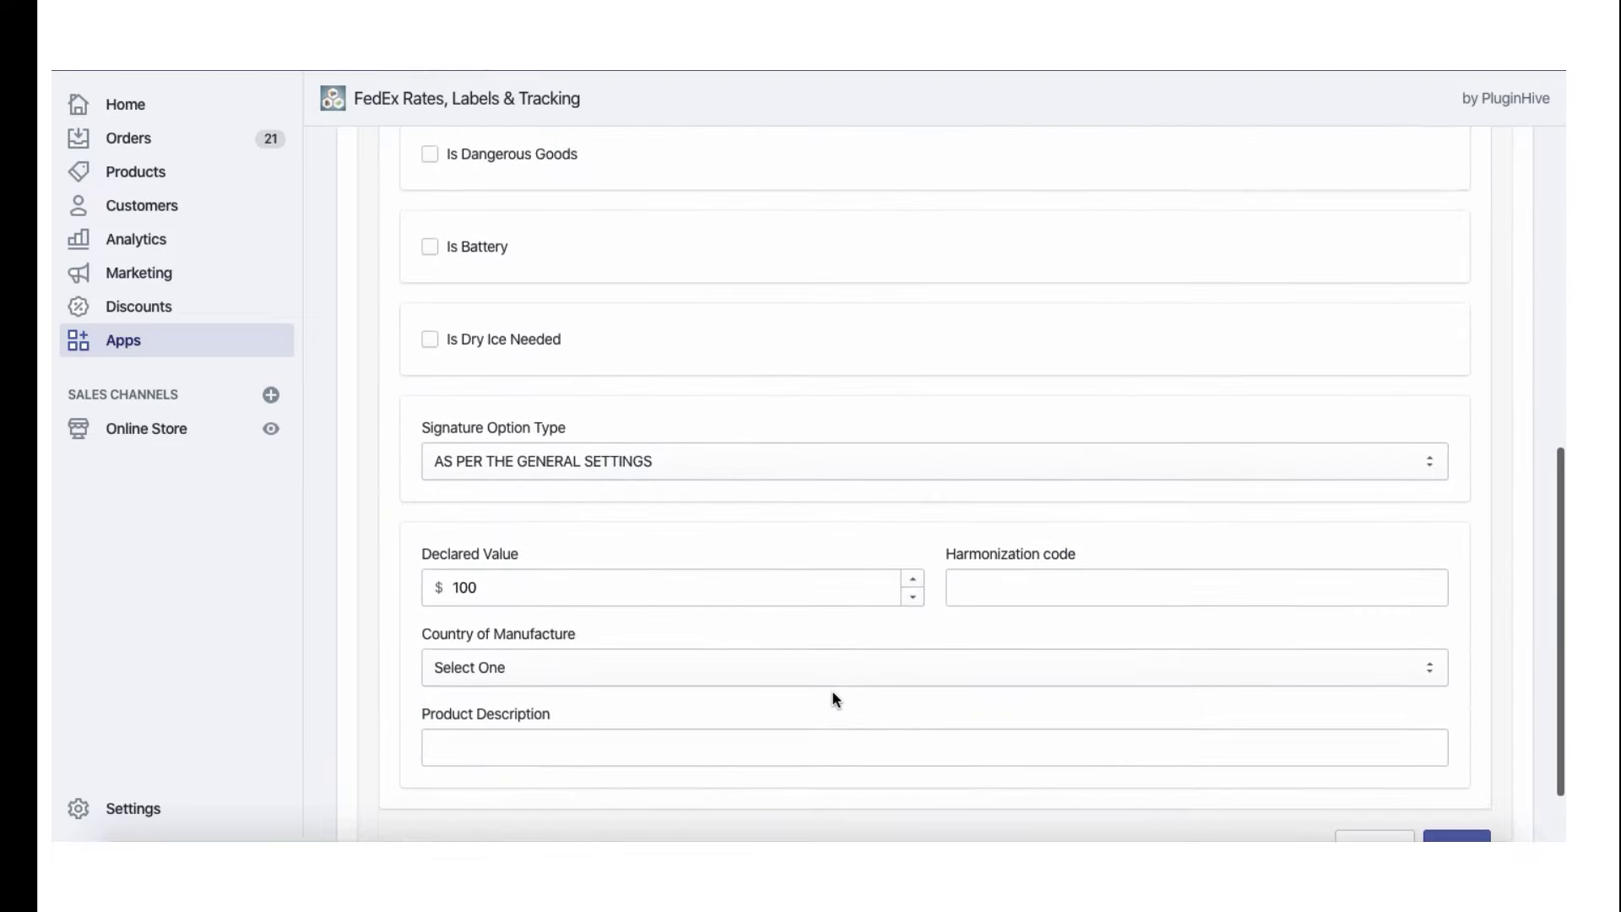
click(637, 589)
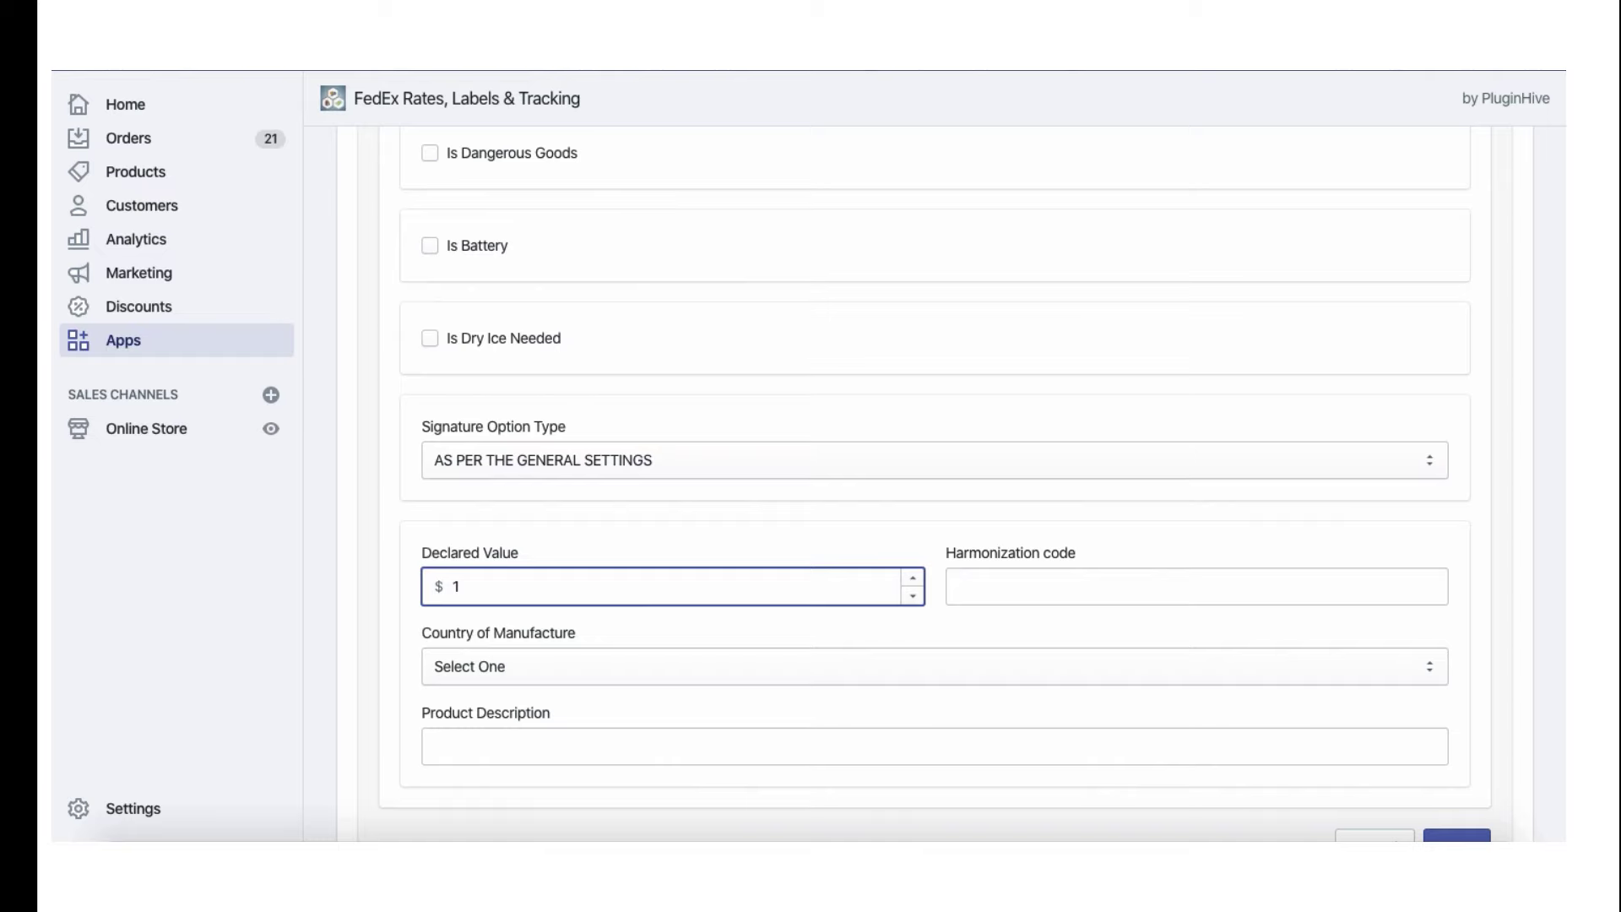
text(200)
scroll(612, 675, up, 1)
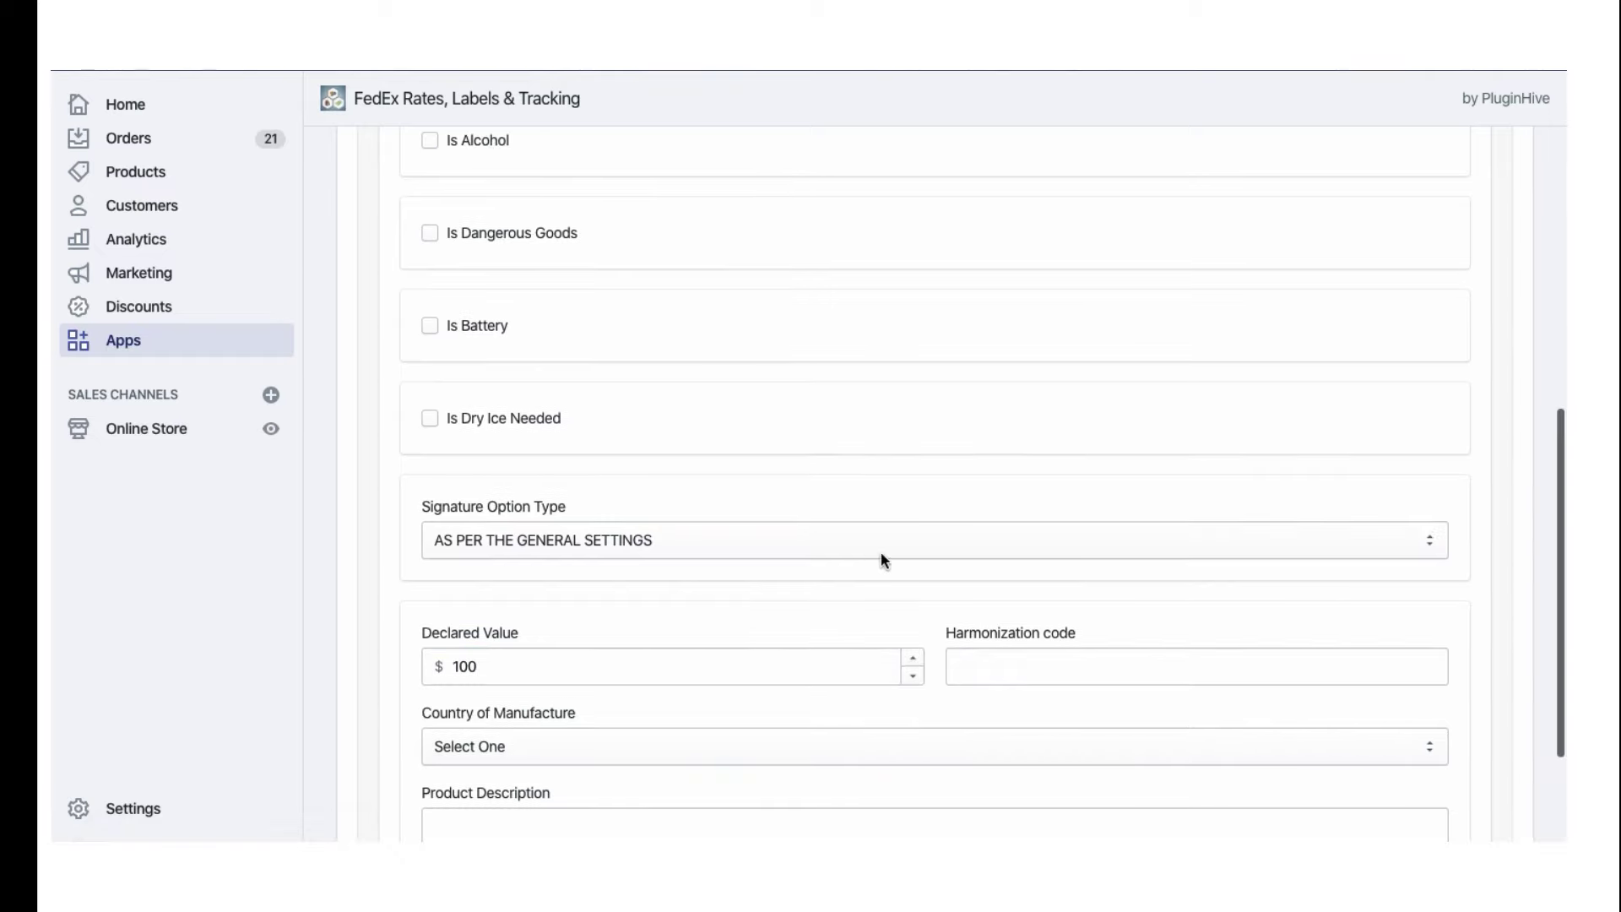
click(880, 551)
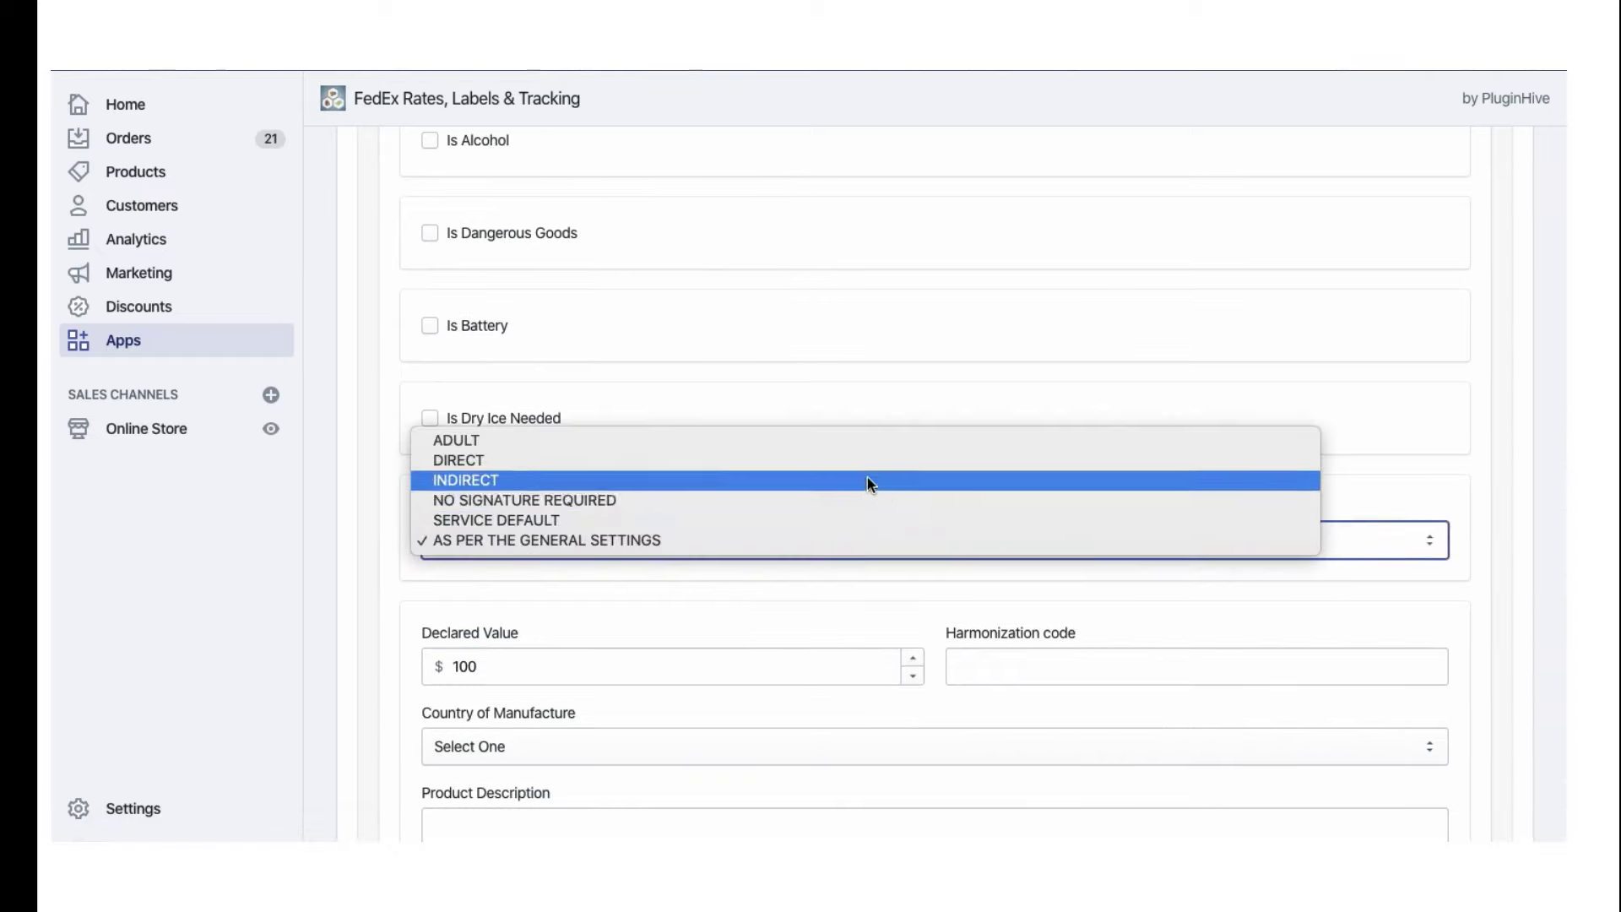
click(868, 460)
scroll(1009, 683, up, 5)
scroll(831, 677, down, 1)
scroll(831, 677, down, 4)
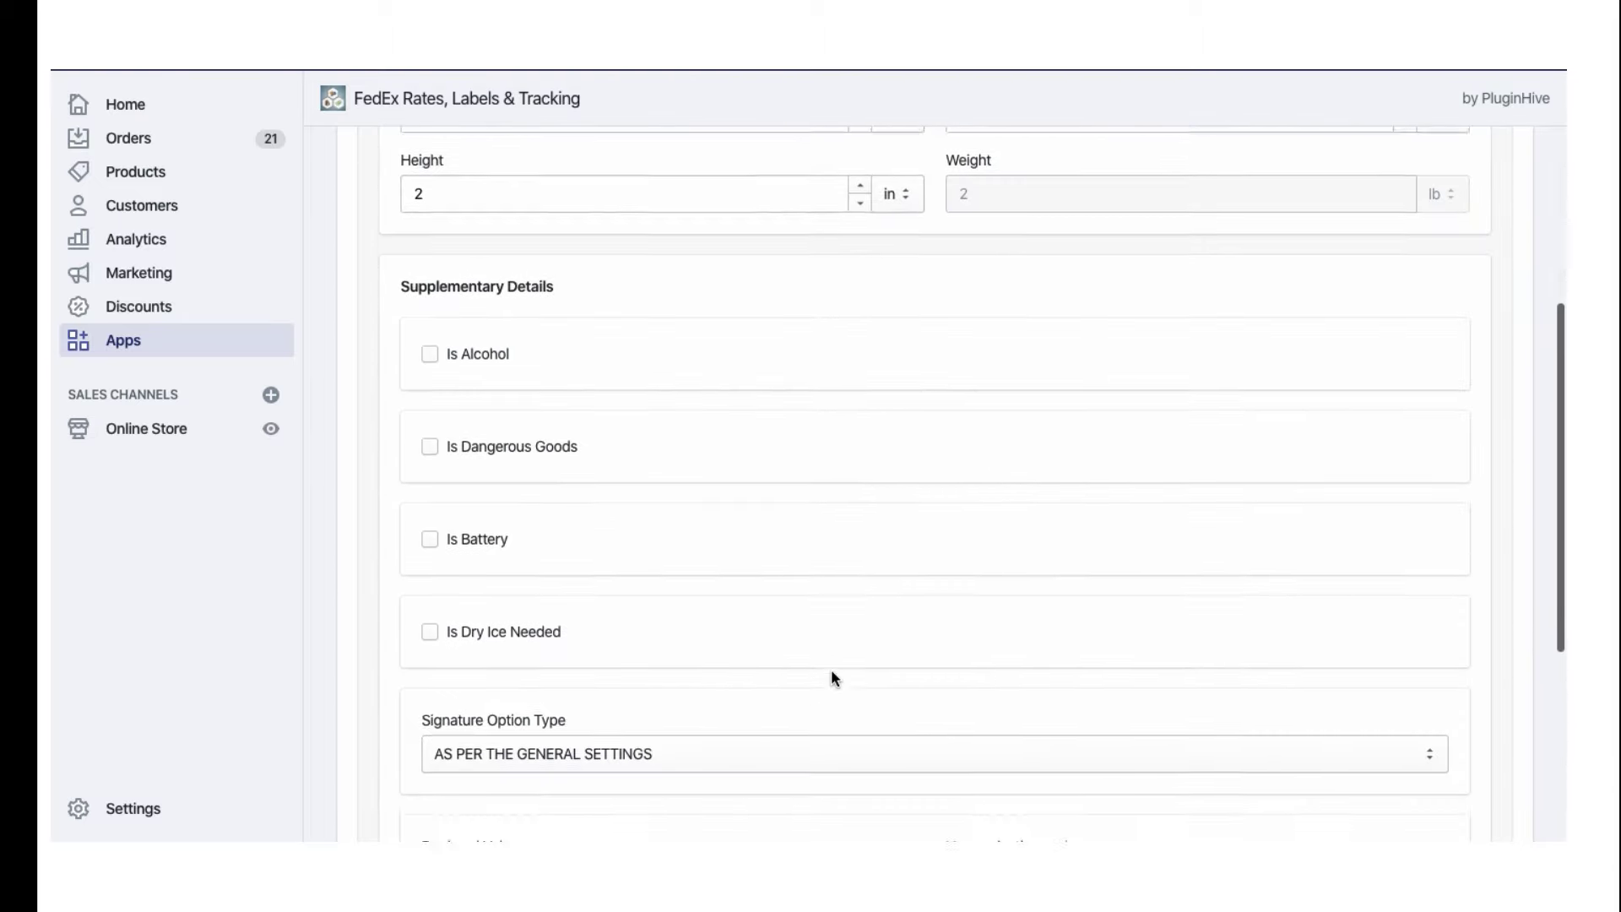
scroll(831, 671, down, 1)
Try the alcohol option with CONSUMER recipient and the dangerous goods option, then unmark both
click(428, 312)
click(562, 373)
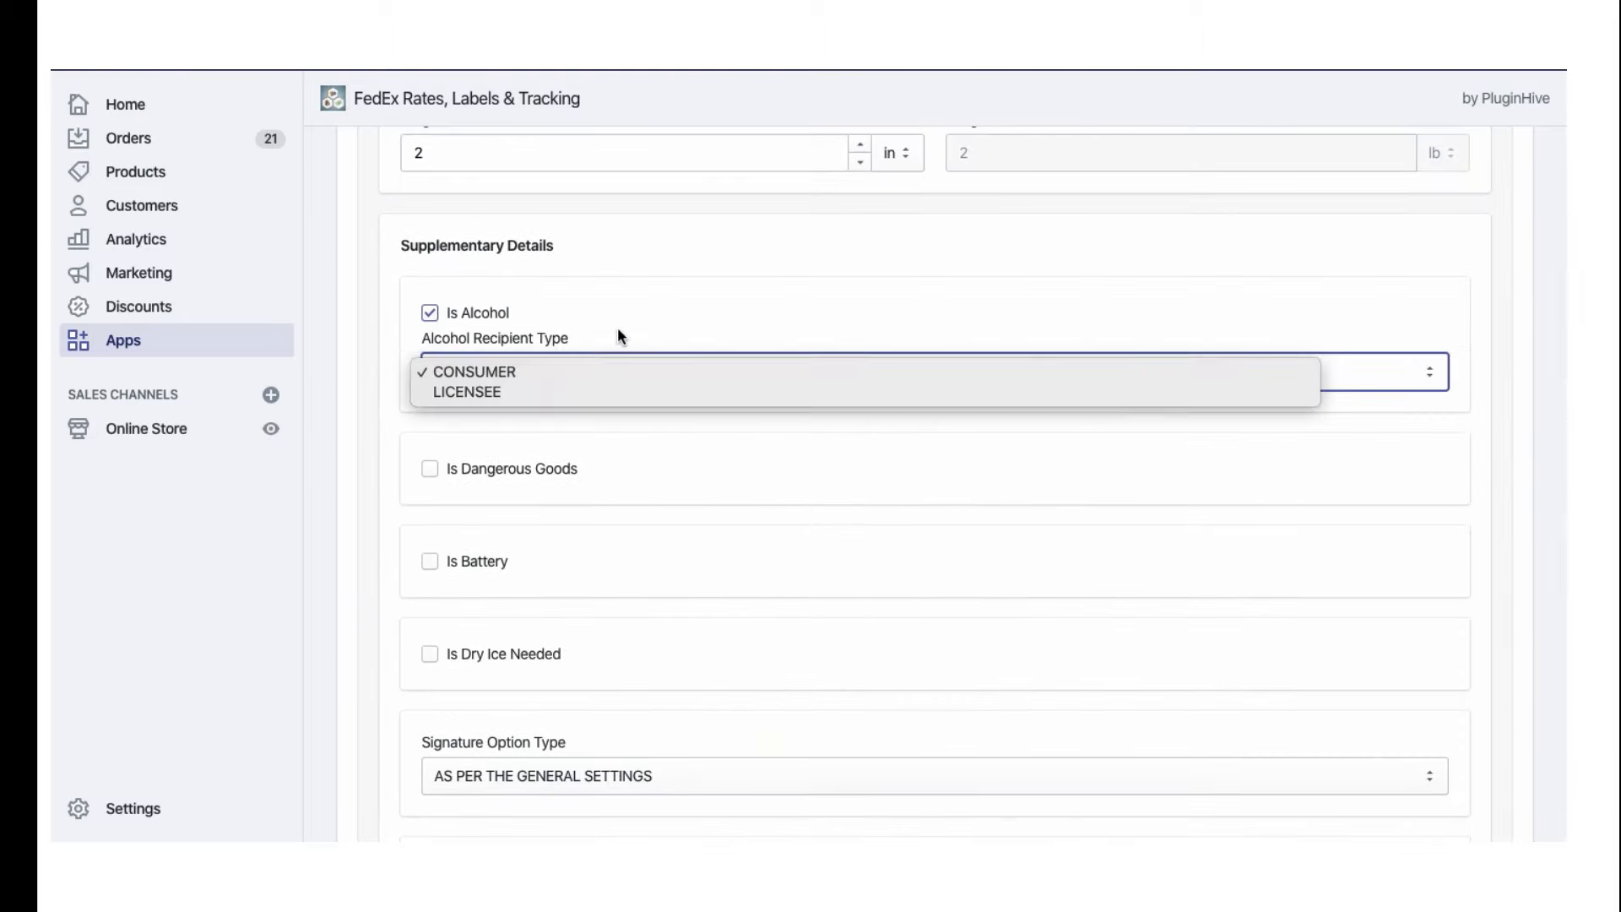
click(621, 323)
click(430, 313)
click(429, 405)
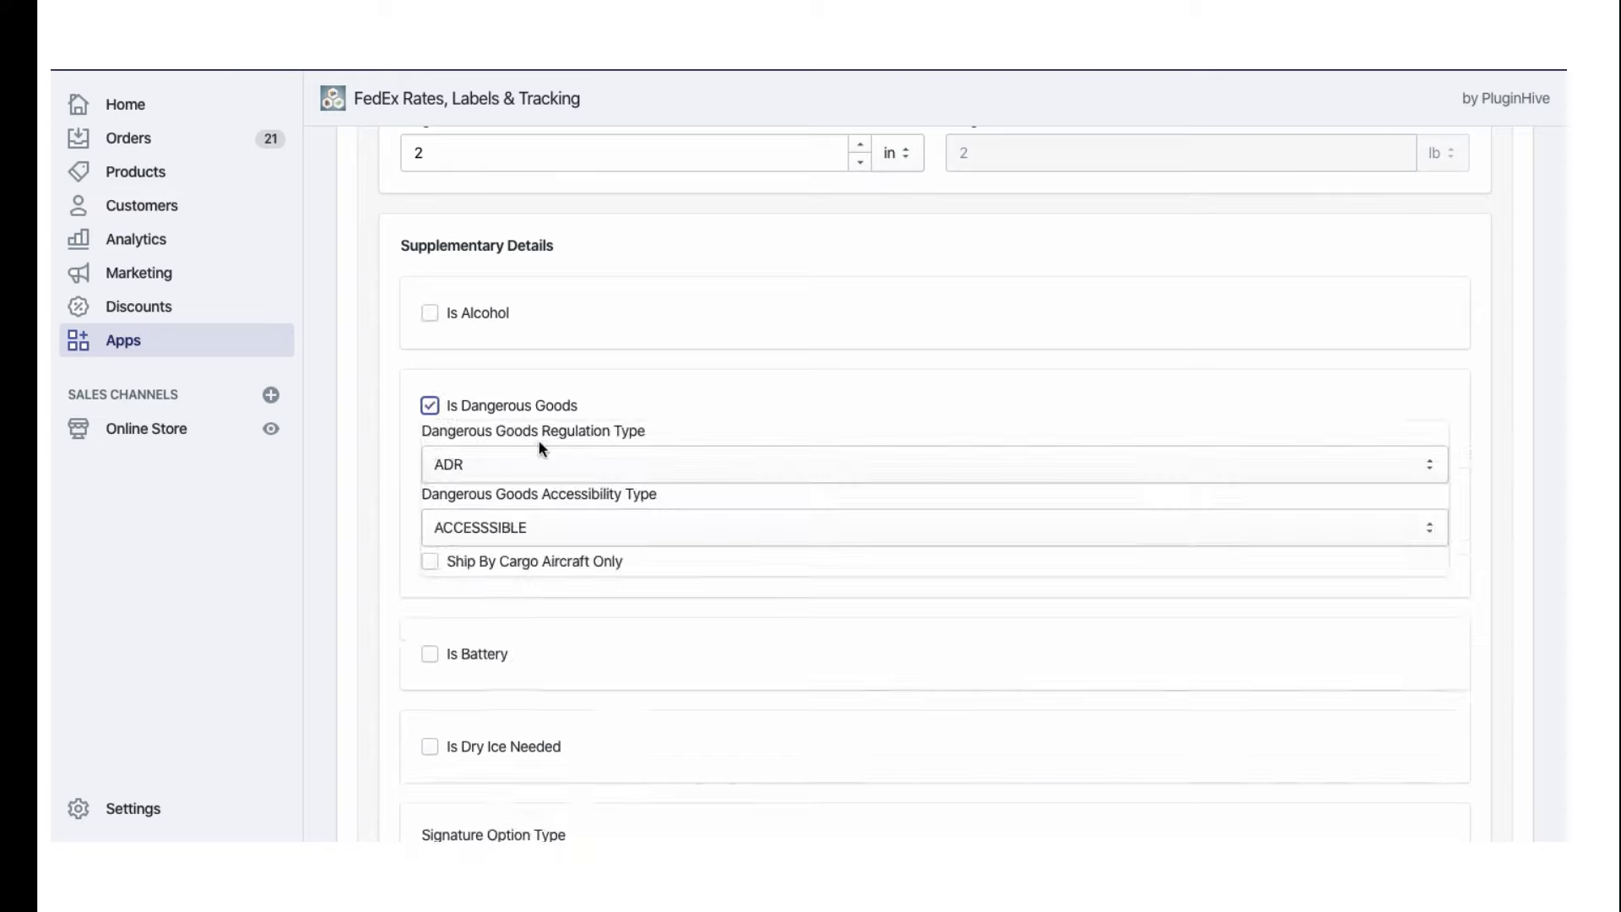
scroll(608, 469, down, 1)
click(422, 332)
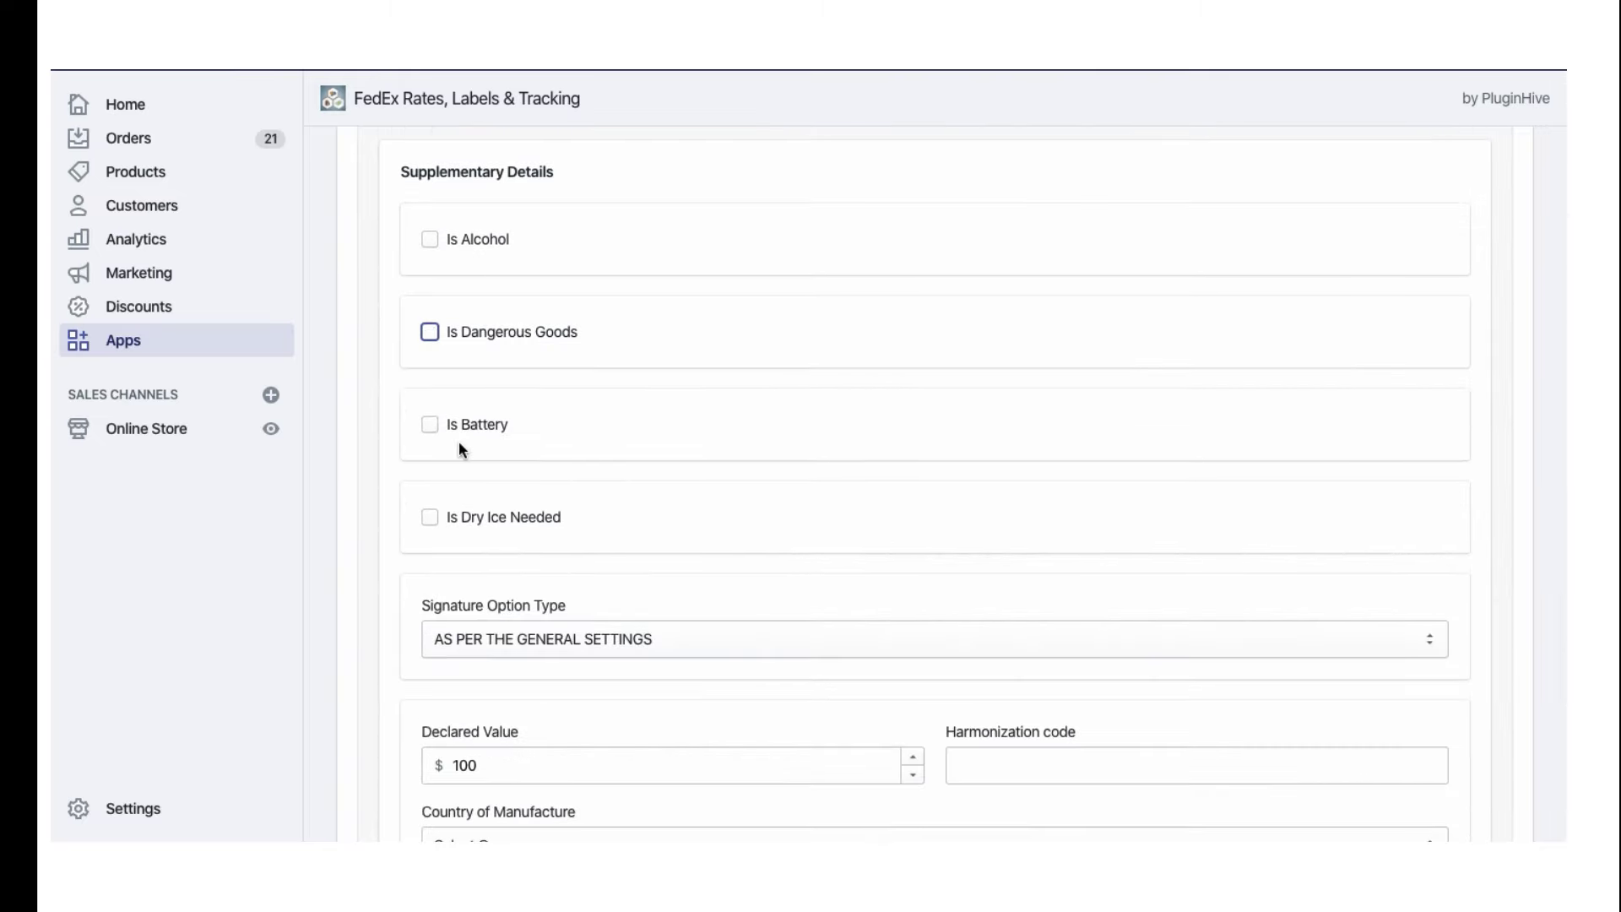
Try and clear the battery option, mark dry ice as needed, and enter harmonization code 1234
click(430, 423)
scroll(620, 424, down, 1)
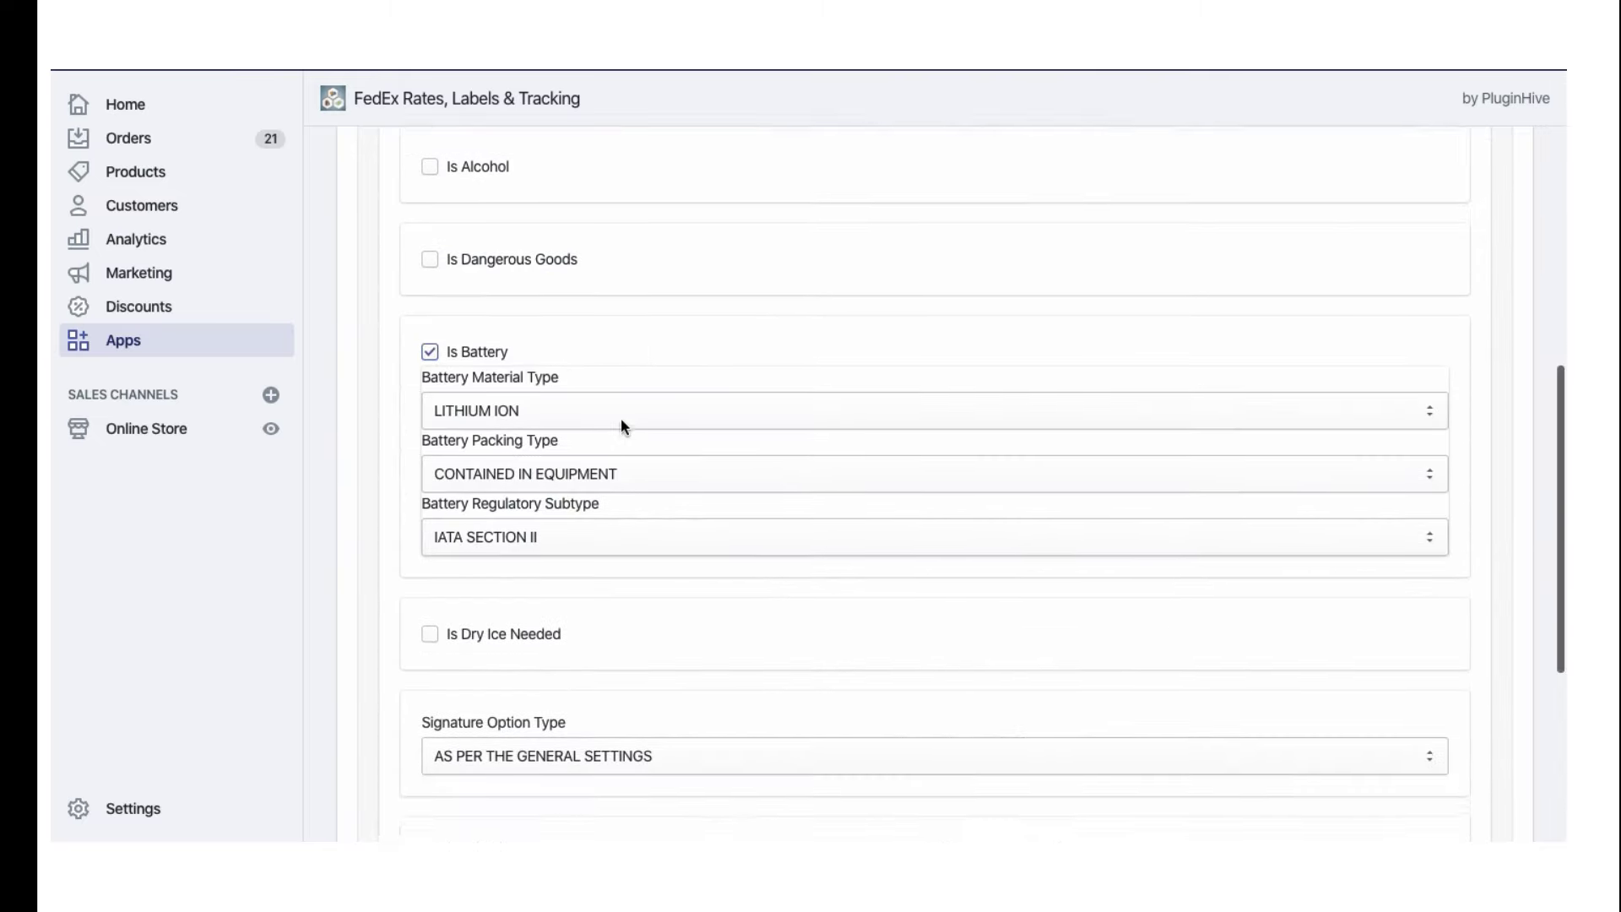
click(430, 350)
scroll(455, 367, down, 1)
click(429, 346)
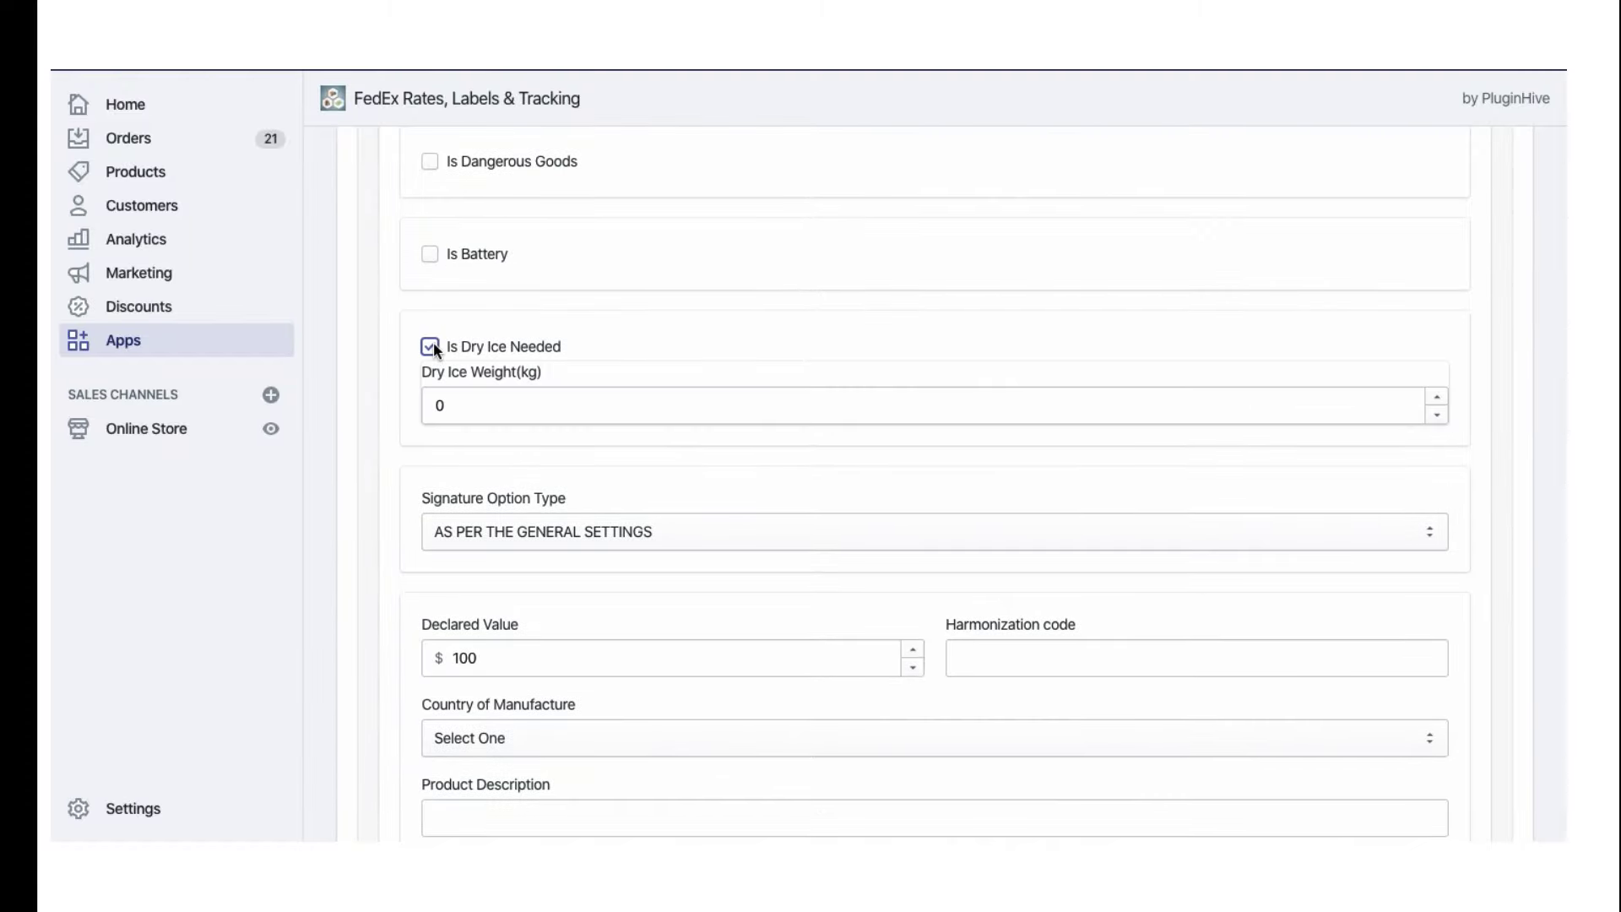
scroll(934, 494, down, 2)
scroll(1018, 520, down, 1)
click(1039, 527)
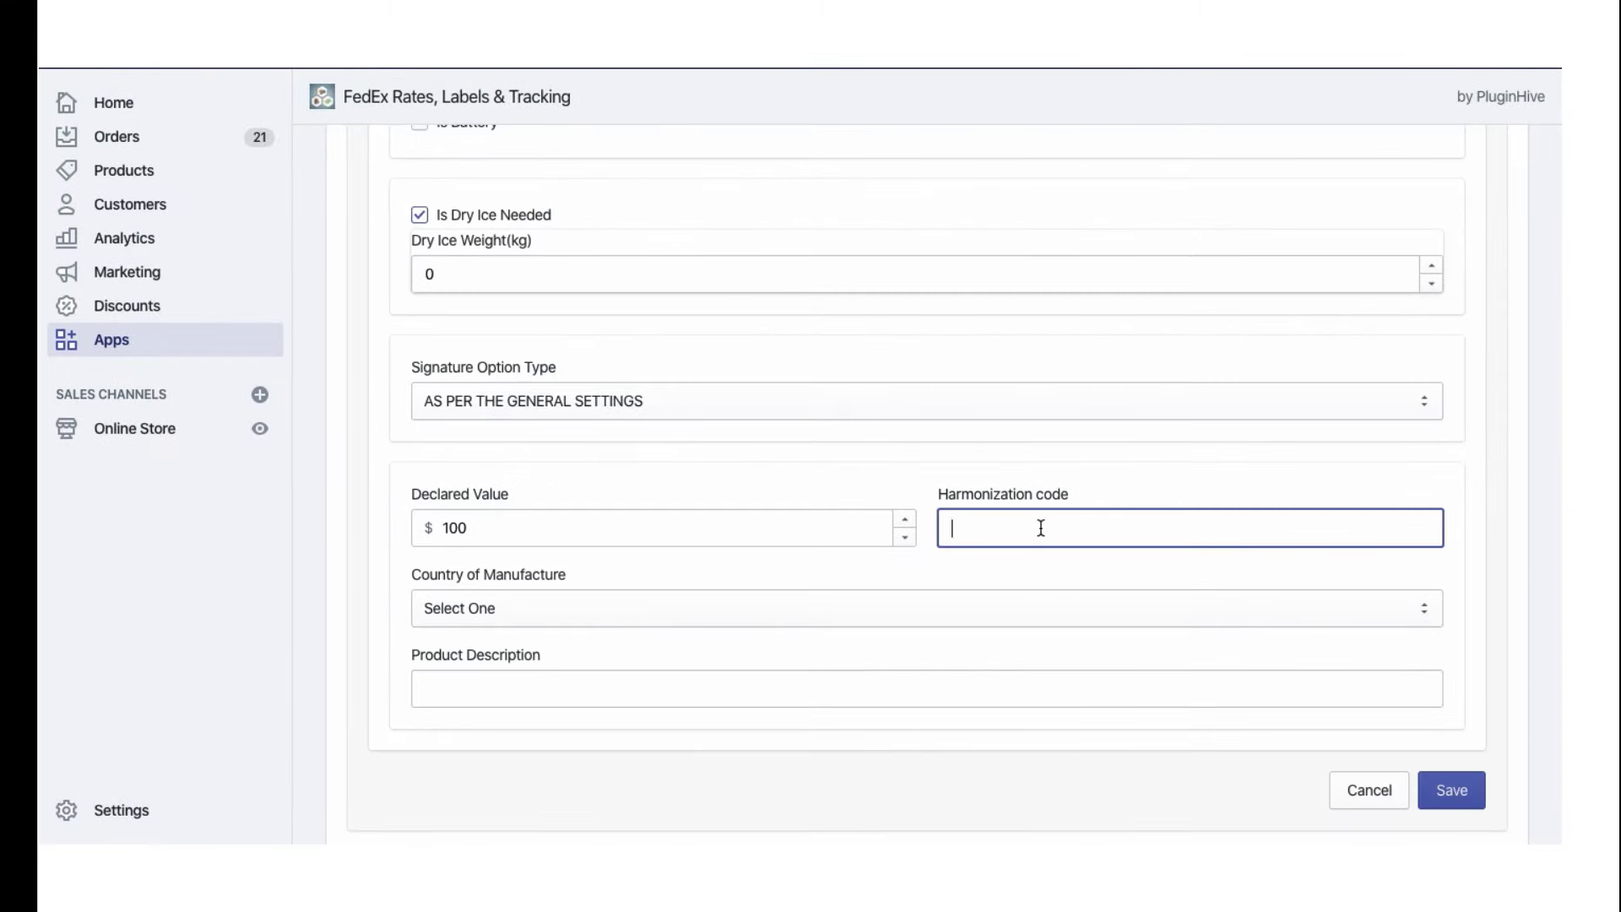